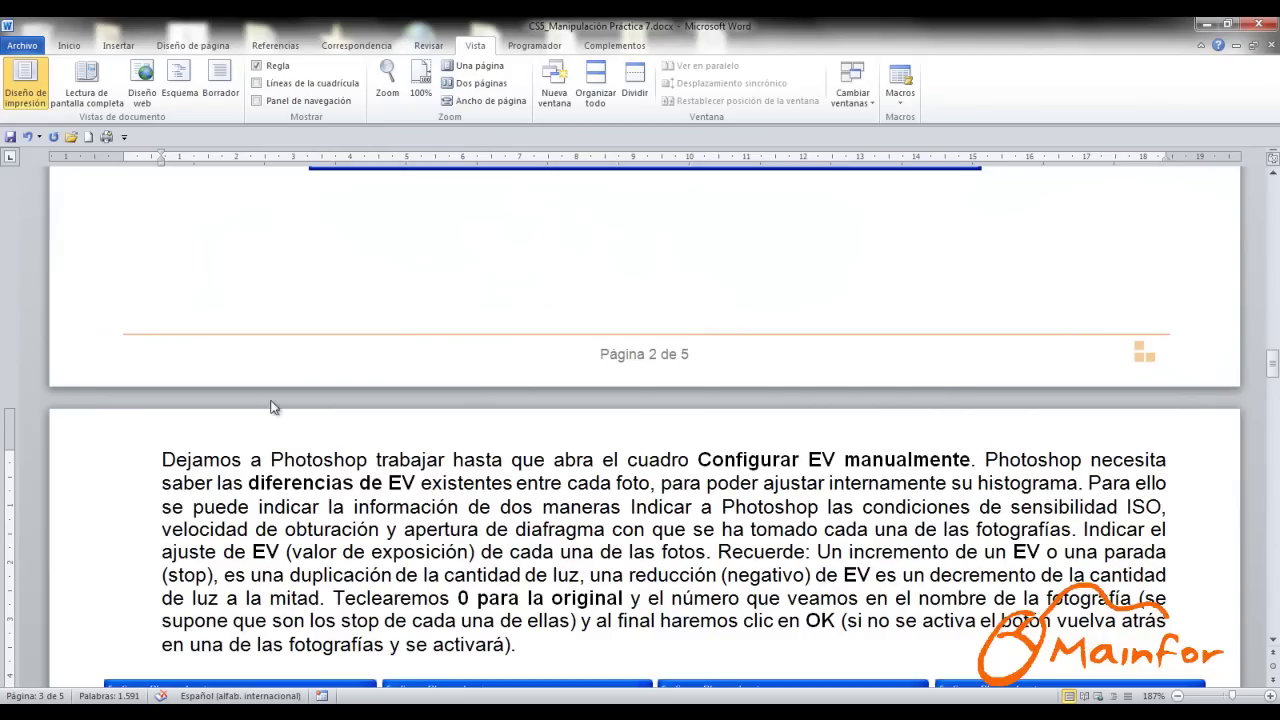
Step: Give the paragraph beginning "Dejamos a Photoshop" a special Primera línea indent of 1,5 cm
scroll(296, 422, down, 4)
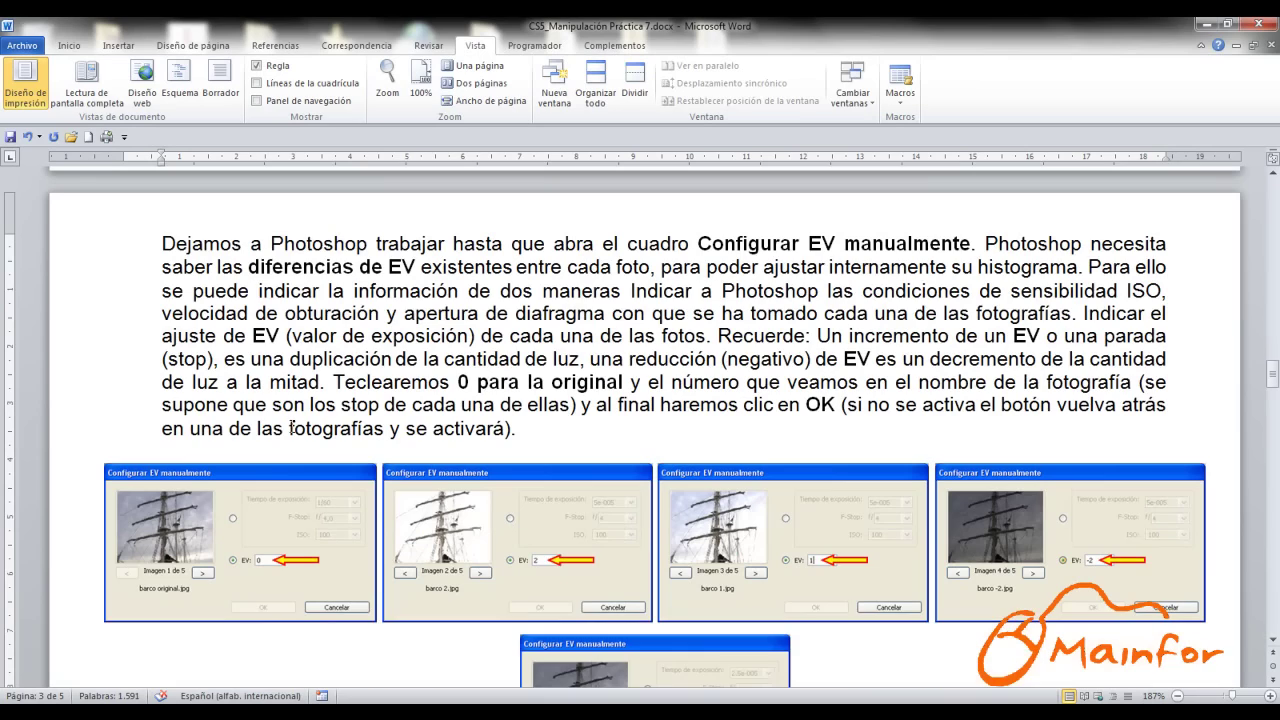
right_click(316, 304)
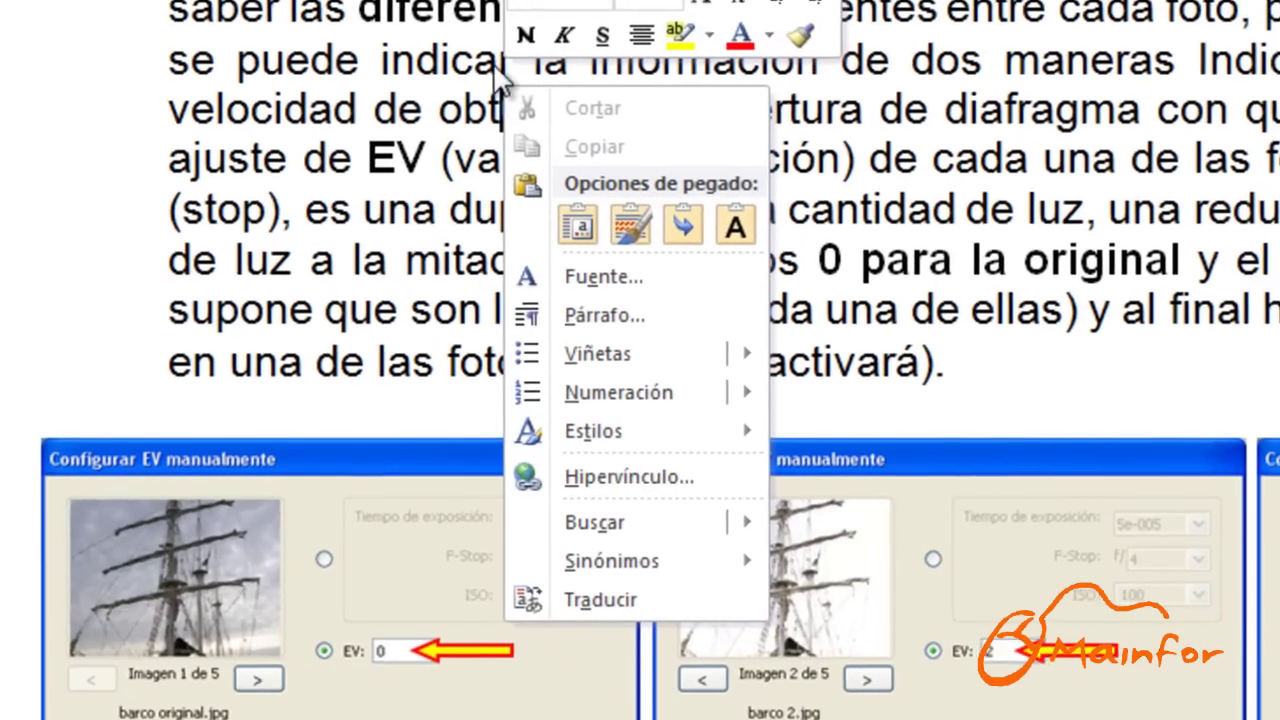
click(605, 316)
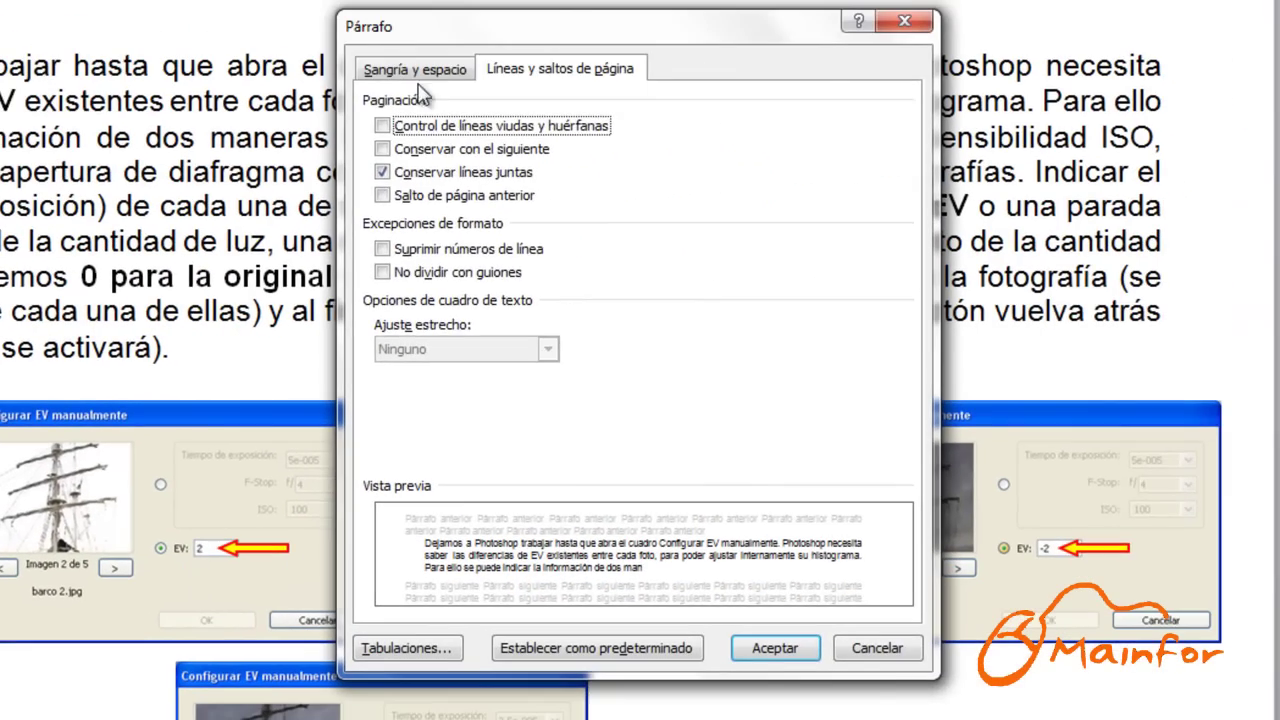
click(462, 70)
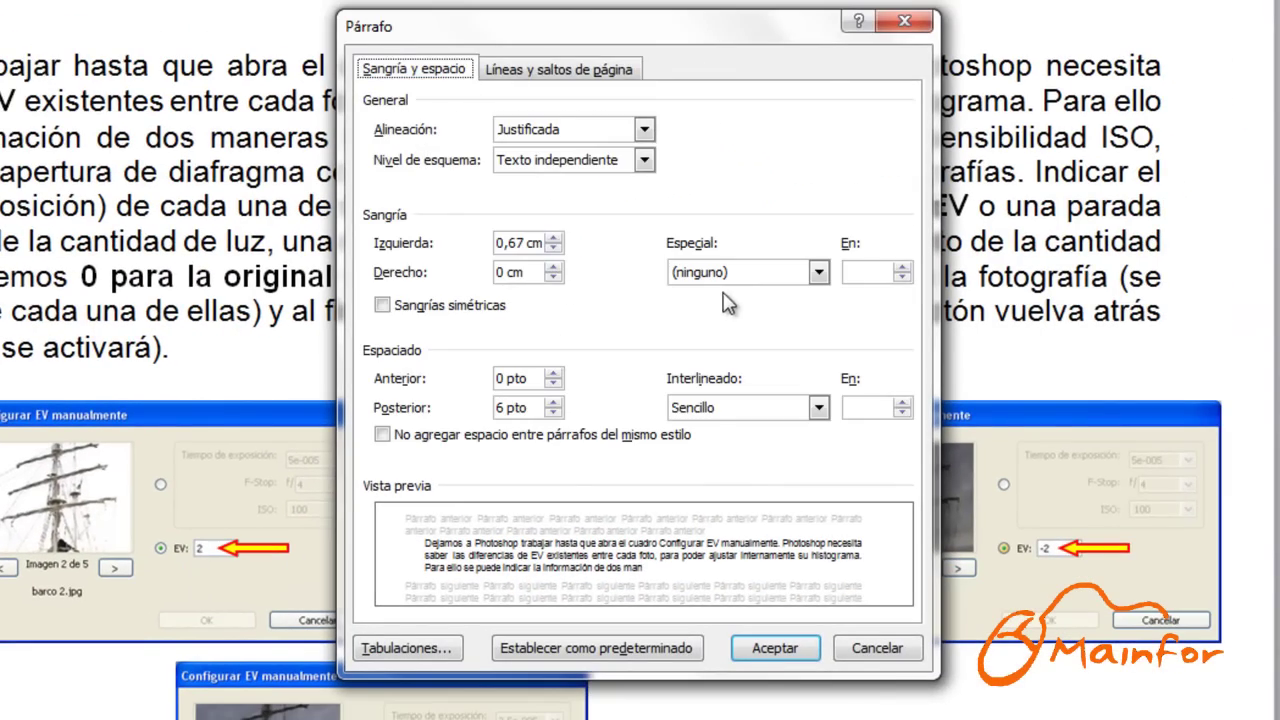
click(819, 272)
click(819, 272)
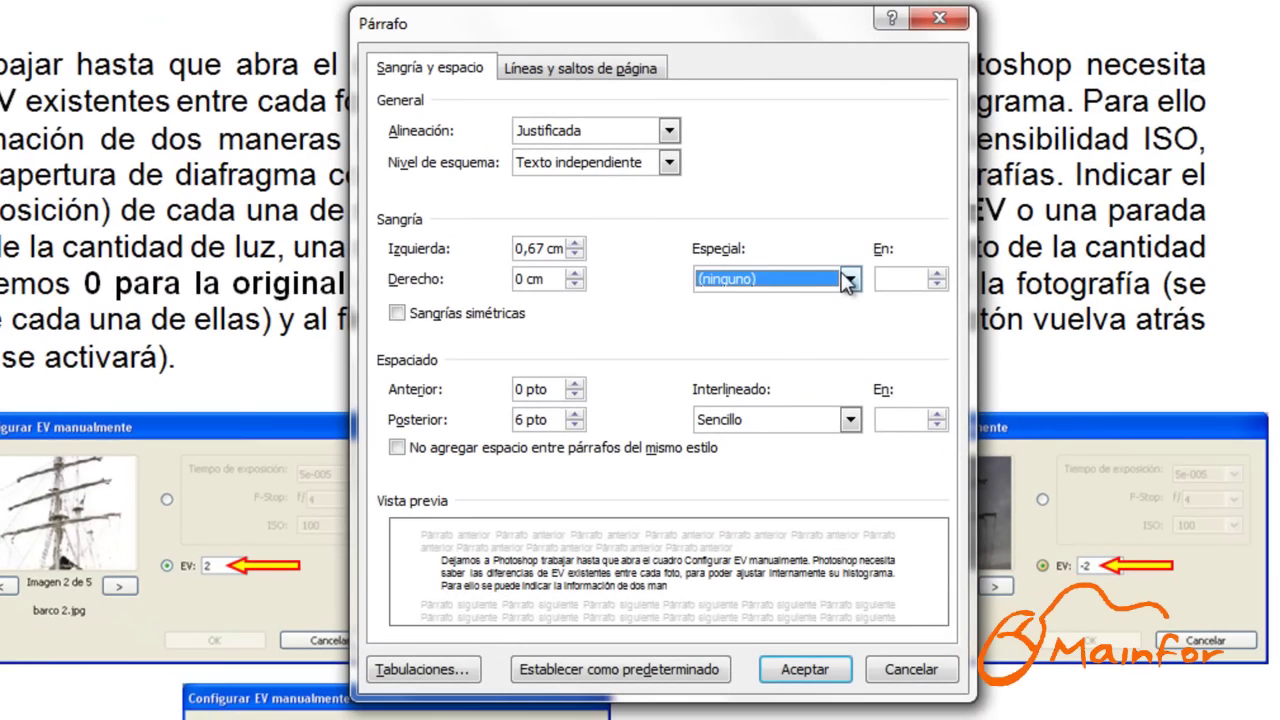
click(849, 280)
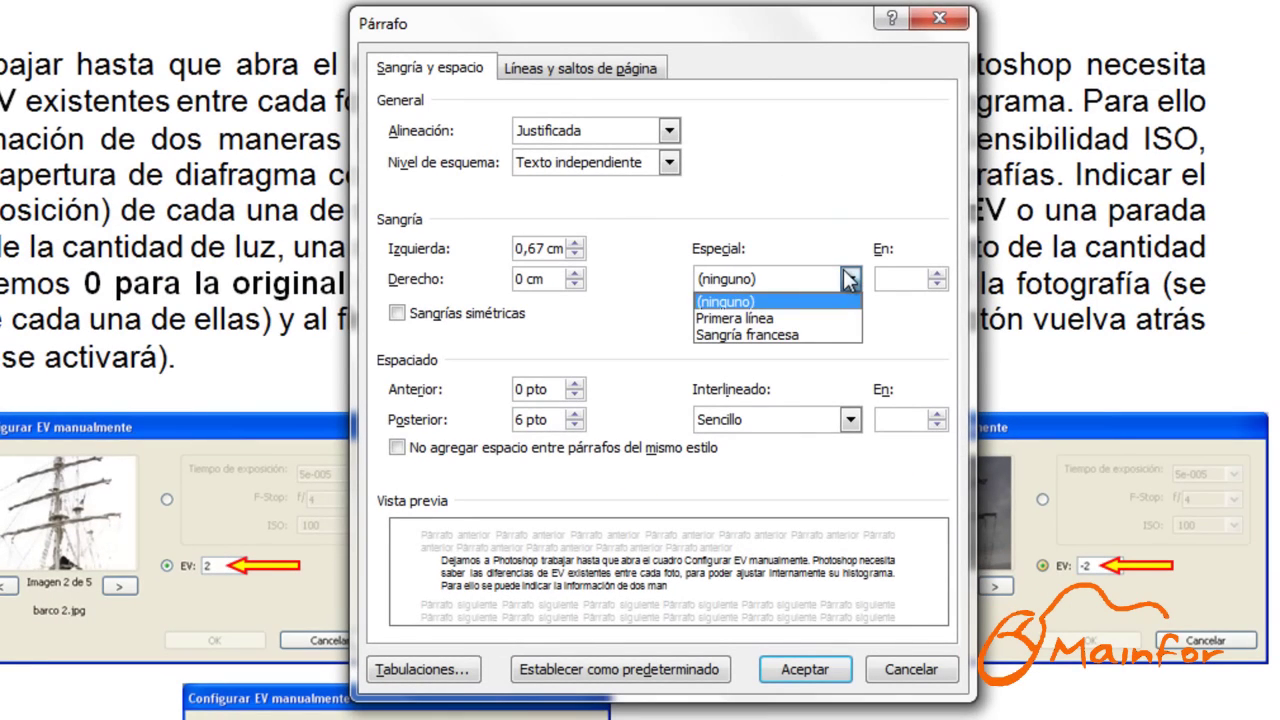
click(800, 316)
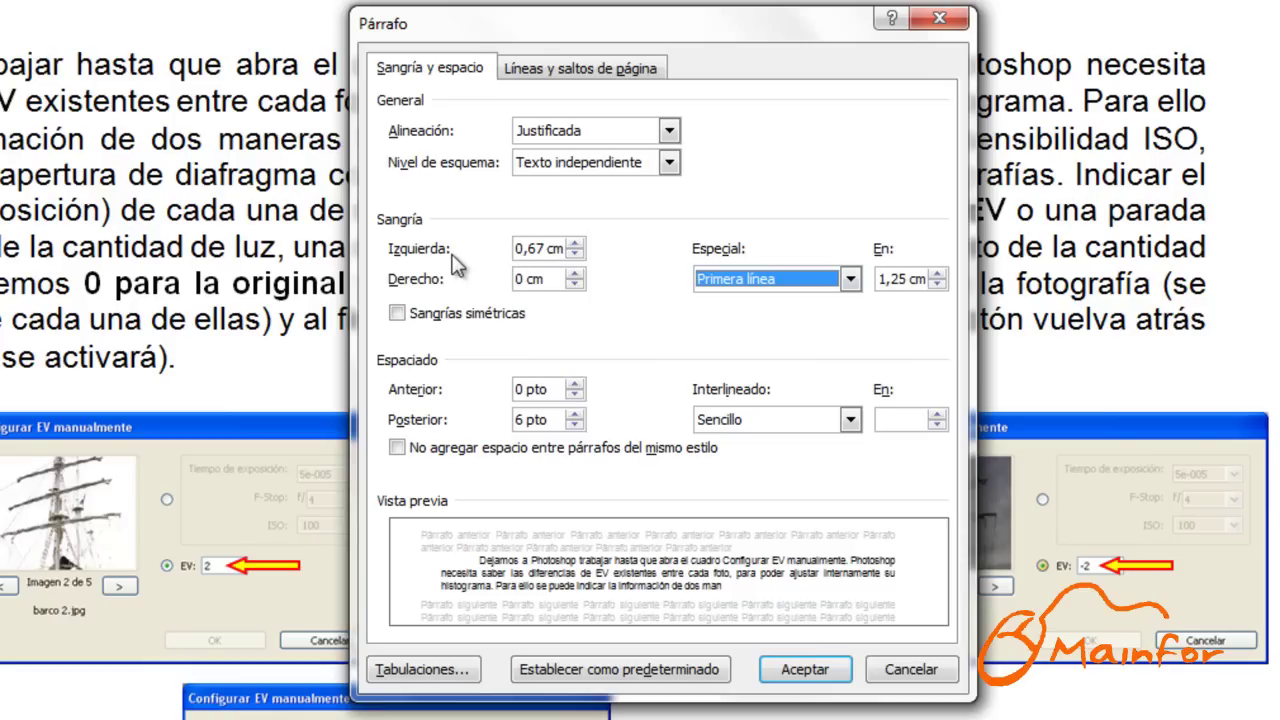
click(938, 275)
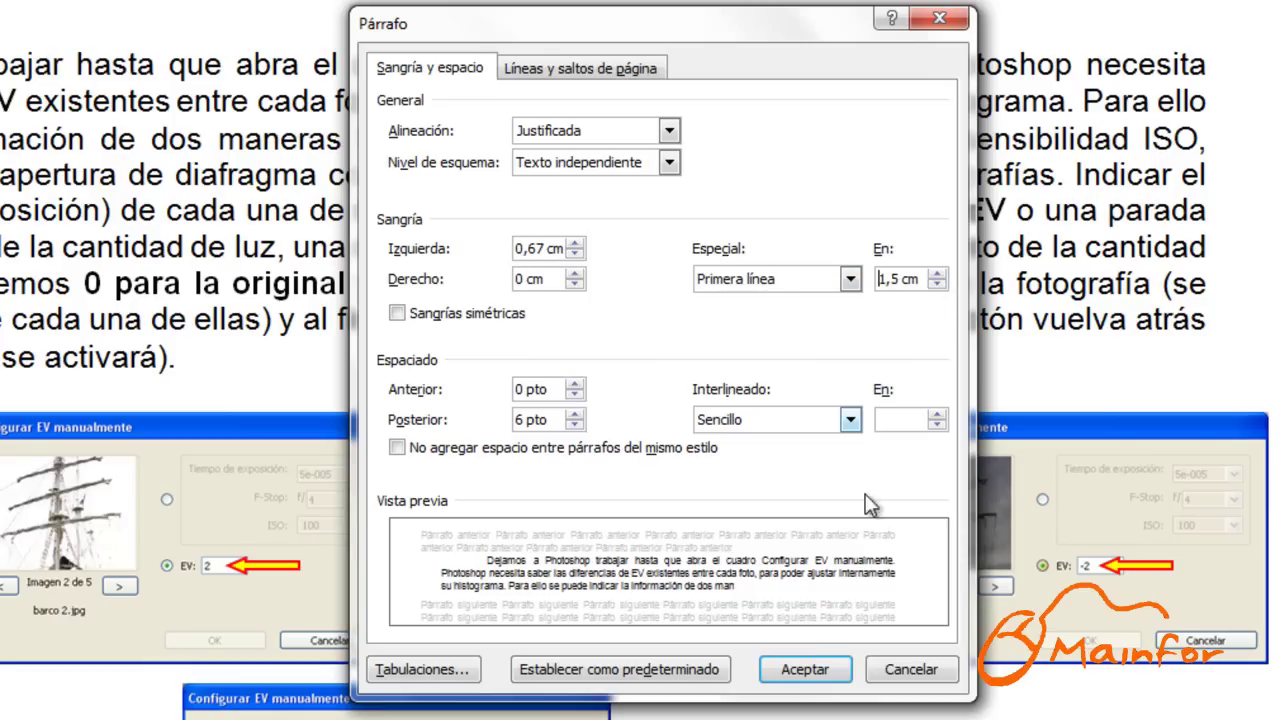
click(806, 670)
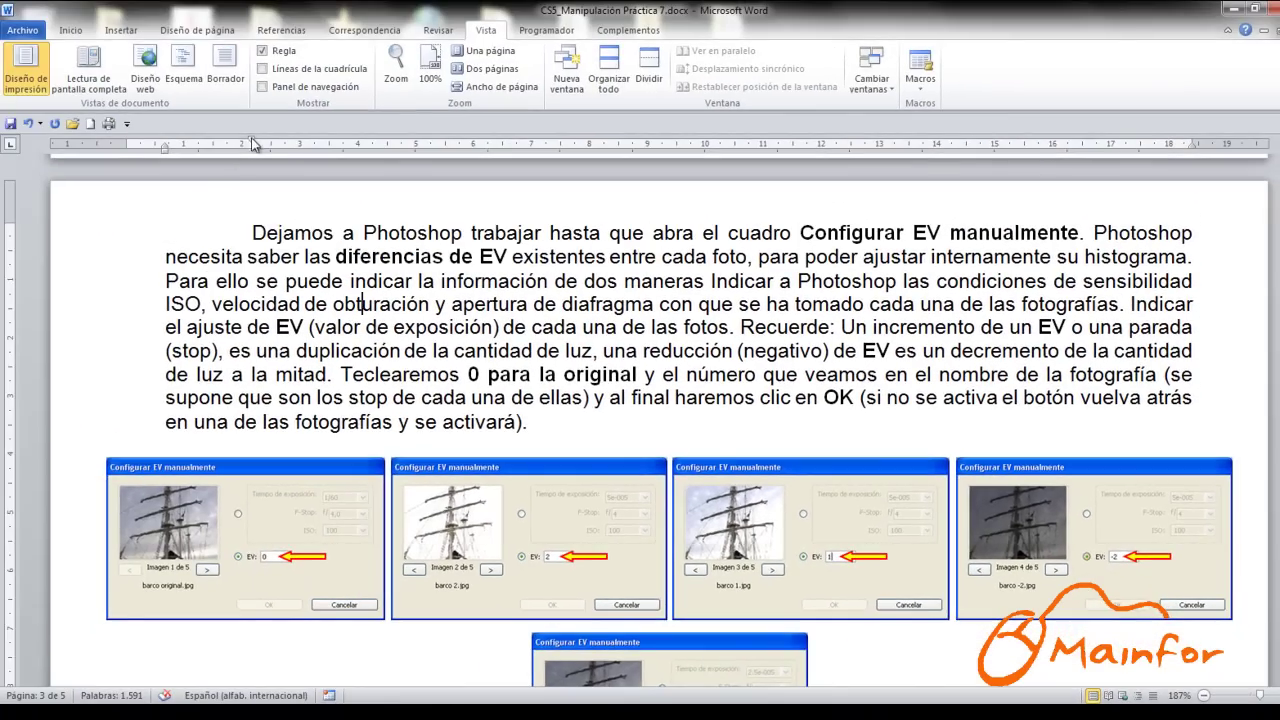
Step: Reduce the paragraph's first-line indent on the ruler until it sits almost level with its left indent
drag(241, 136, 162, 146)
drag(240, 210, 310, 207)
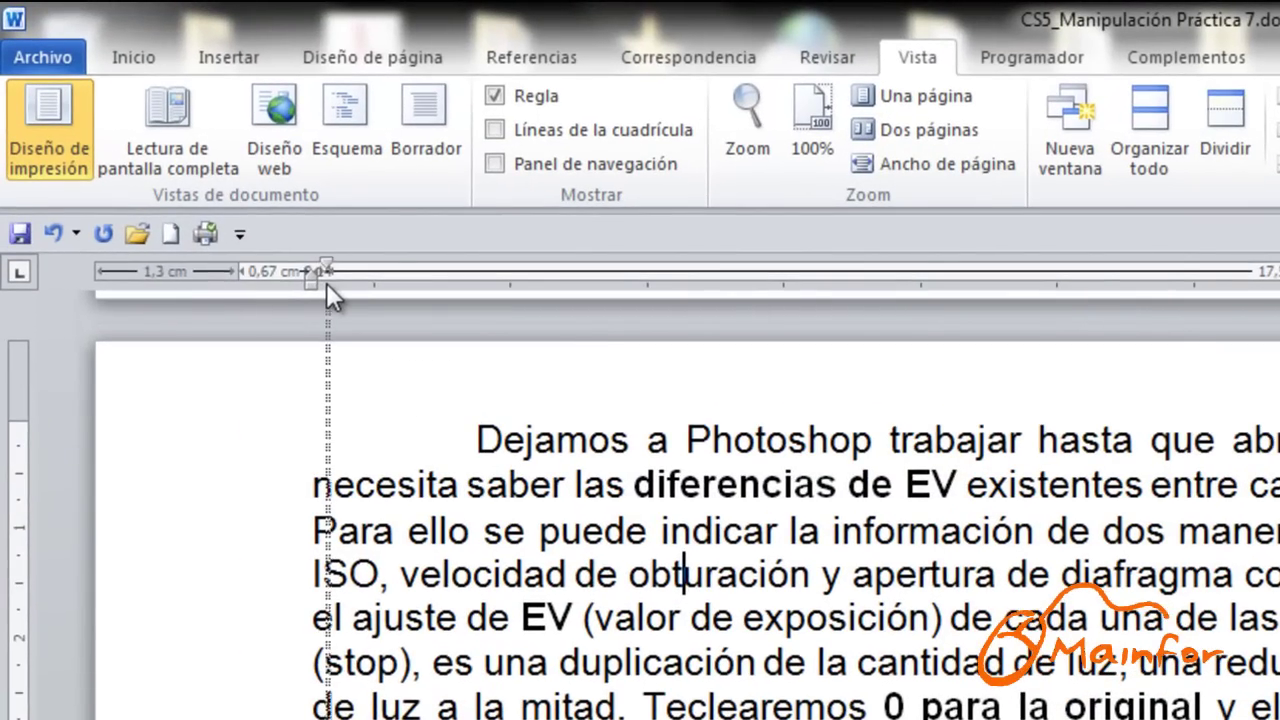
drag(334, 290, 314, 286)
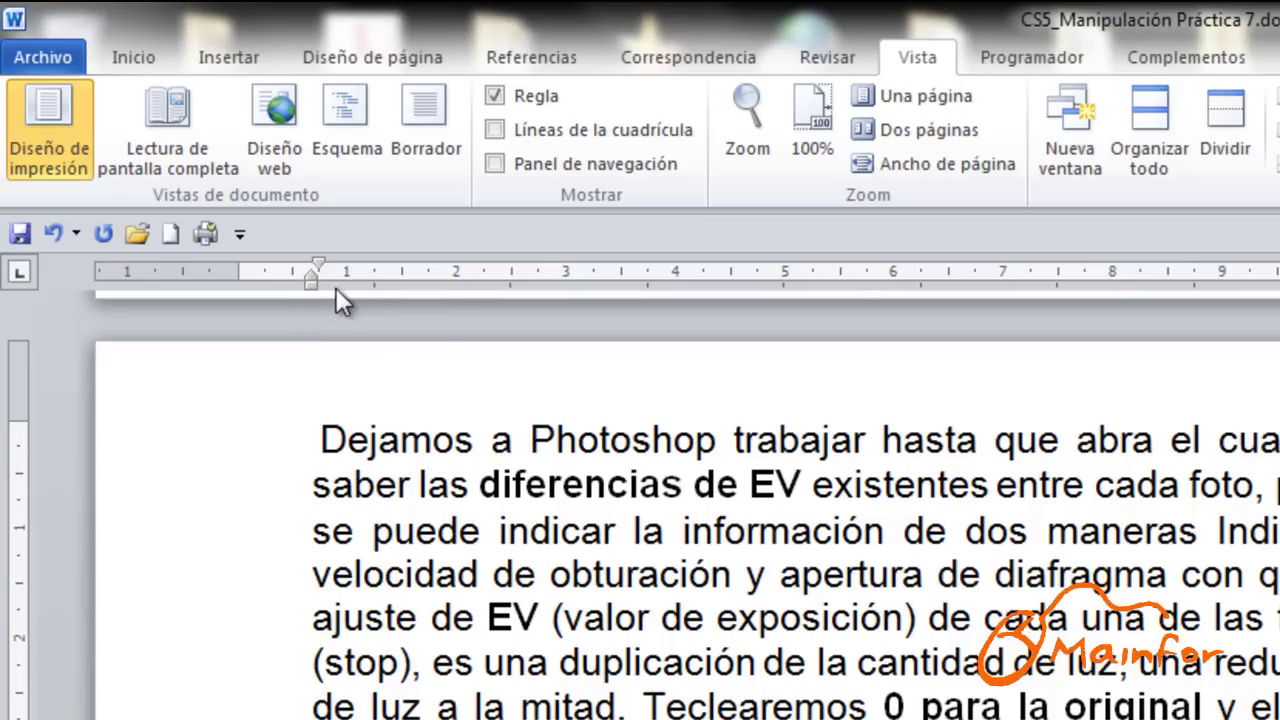
Step: Shift the whole paragraph's left indent to about 1 cm on the ruler and its first-line marker to about 2.4 cm
mouse_move(311, 283)
mouse_down()
mouse_move(508, 322)
mouse_move(538, 286)
mouse_move(502, 290)
mouse_up()
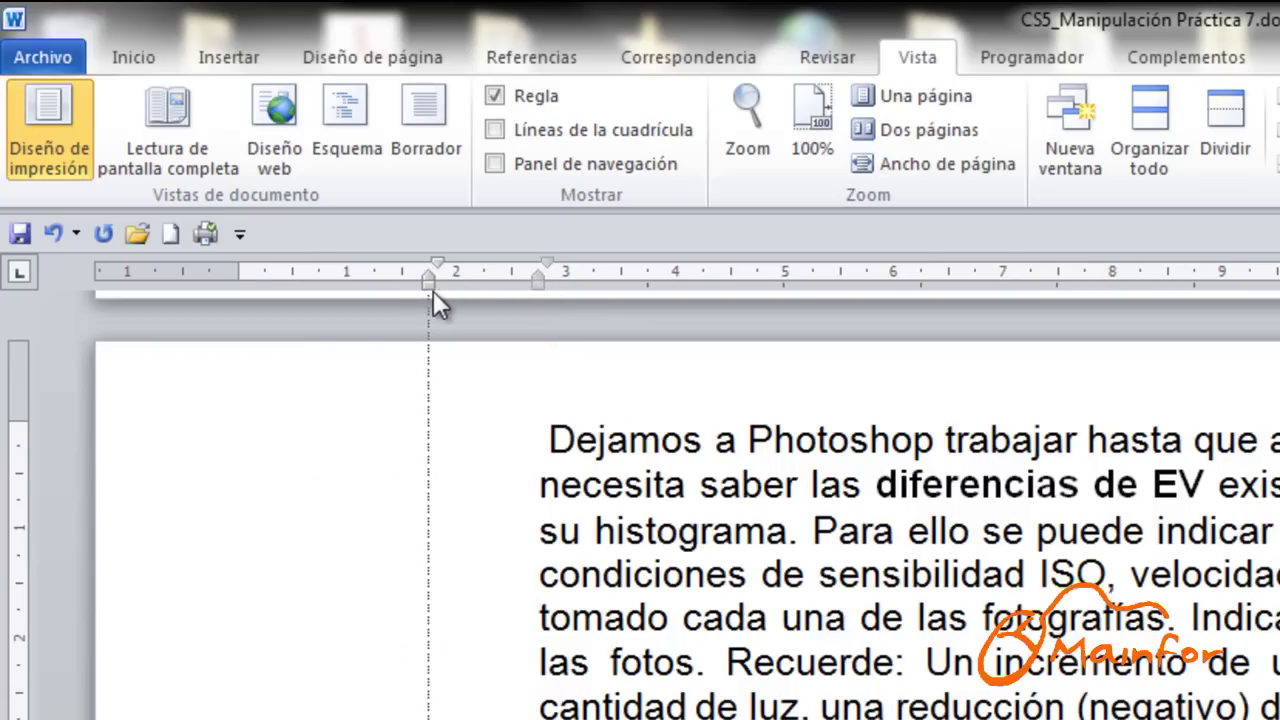
drag(396, 290, 396, 287)
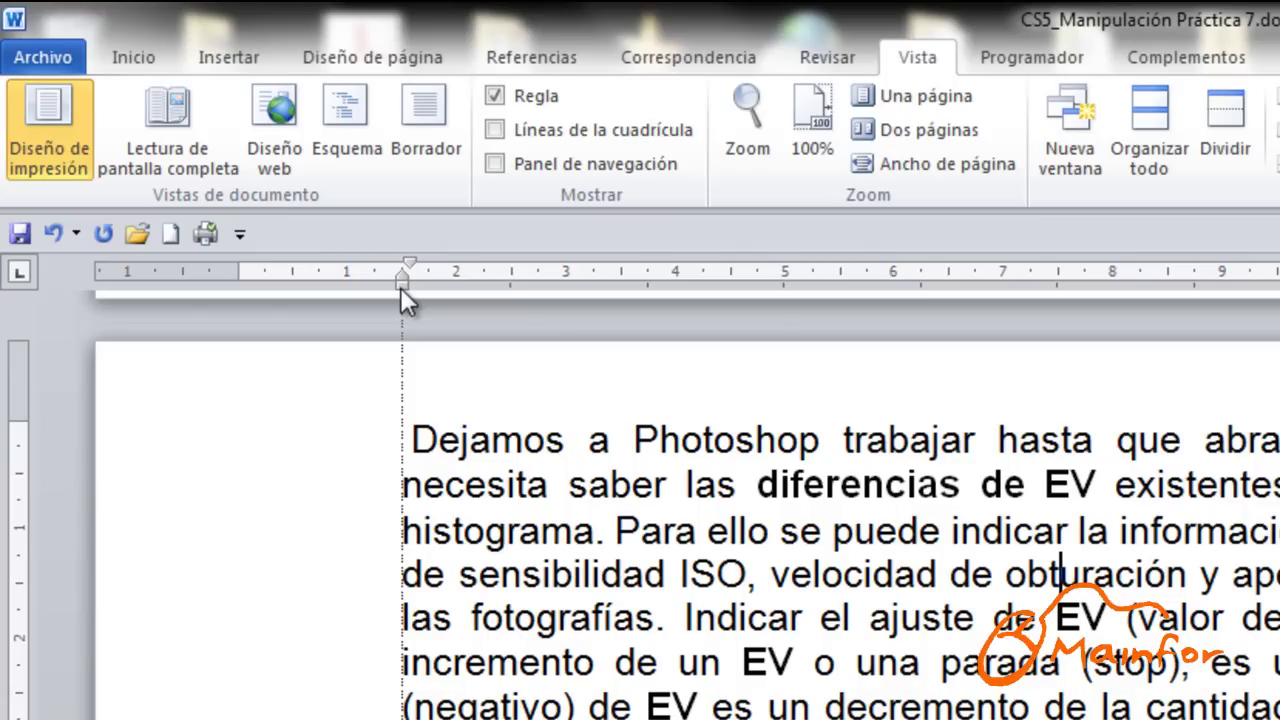
key(alt)
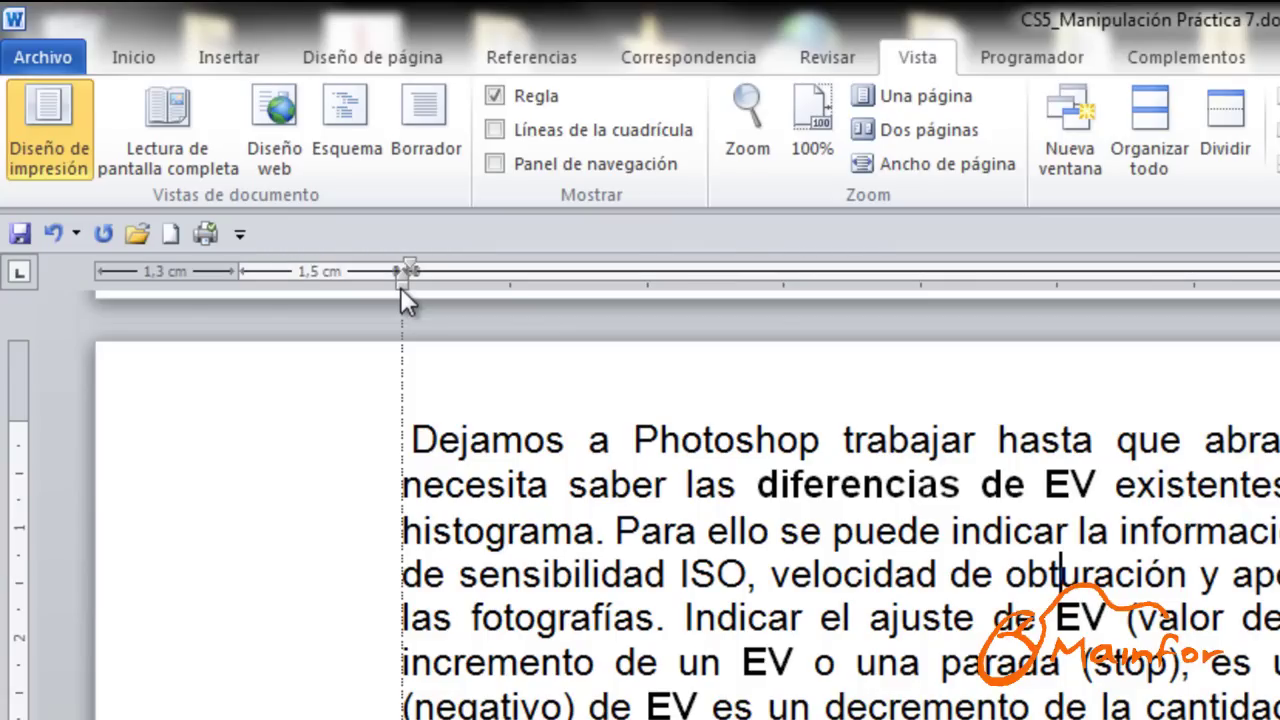
drag(400, 287, 447, 322)
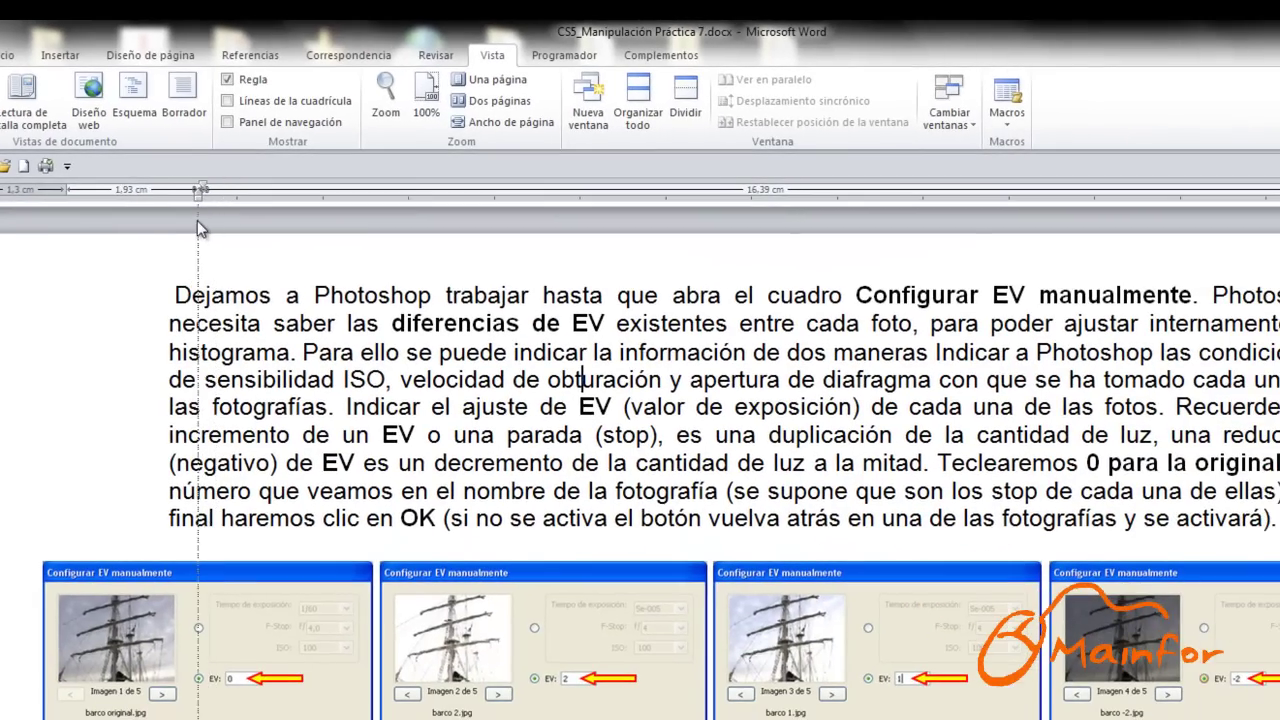
drag(197, 220, 141, 218)
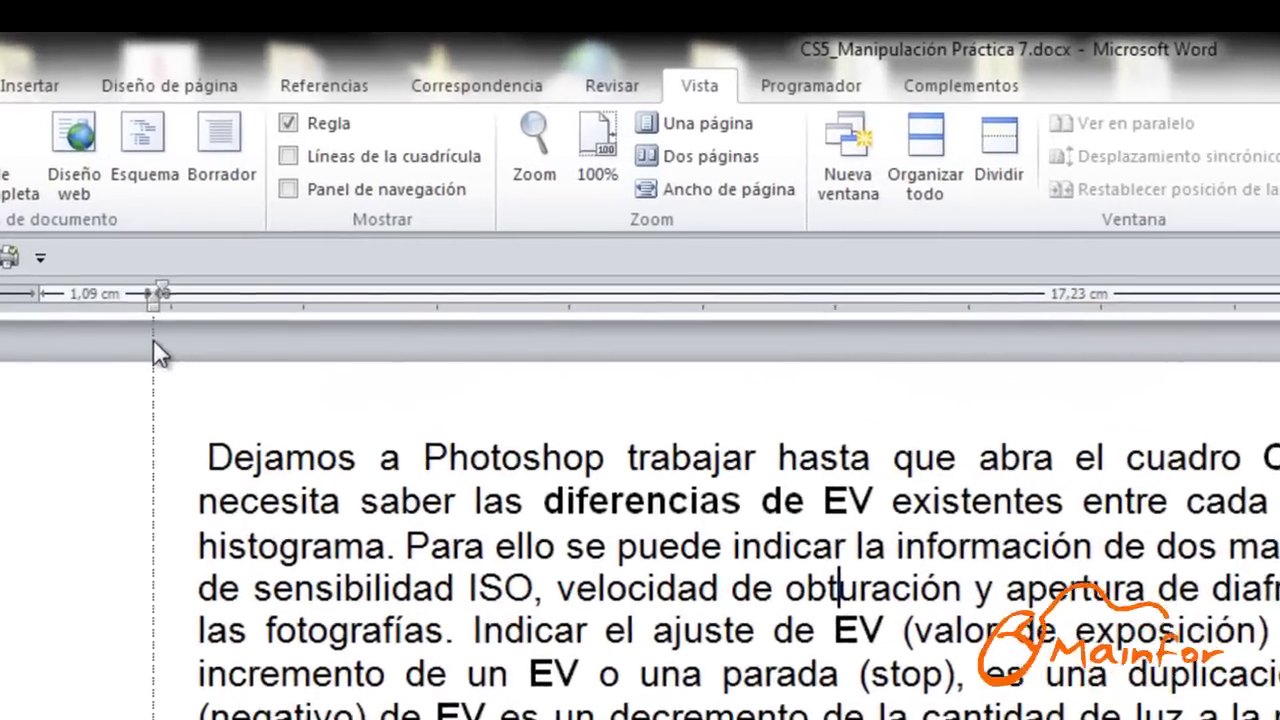
mouse_move(153, 341)
mouse_down()
mouse_move(297, 389)
mouse_move(778, 405)
mouse_move(697, 358)
mouse_move(639, 381)
mouse_move(591, 365)
mouse_move(565, 395)
mouse_move(158, 295)
mouse_move(417, 330)
mouse_move(186, 321)
mouse_move(163, 315)
mouse_move(168, 303)
mouse_up()
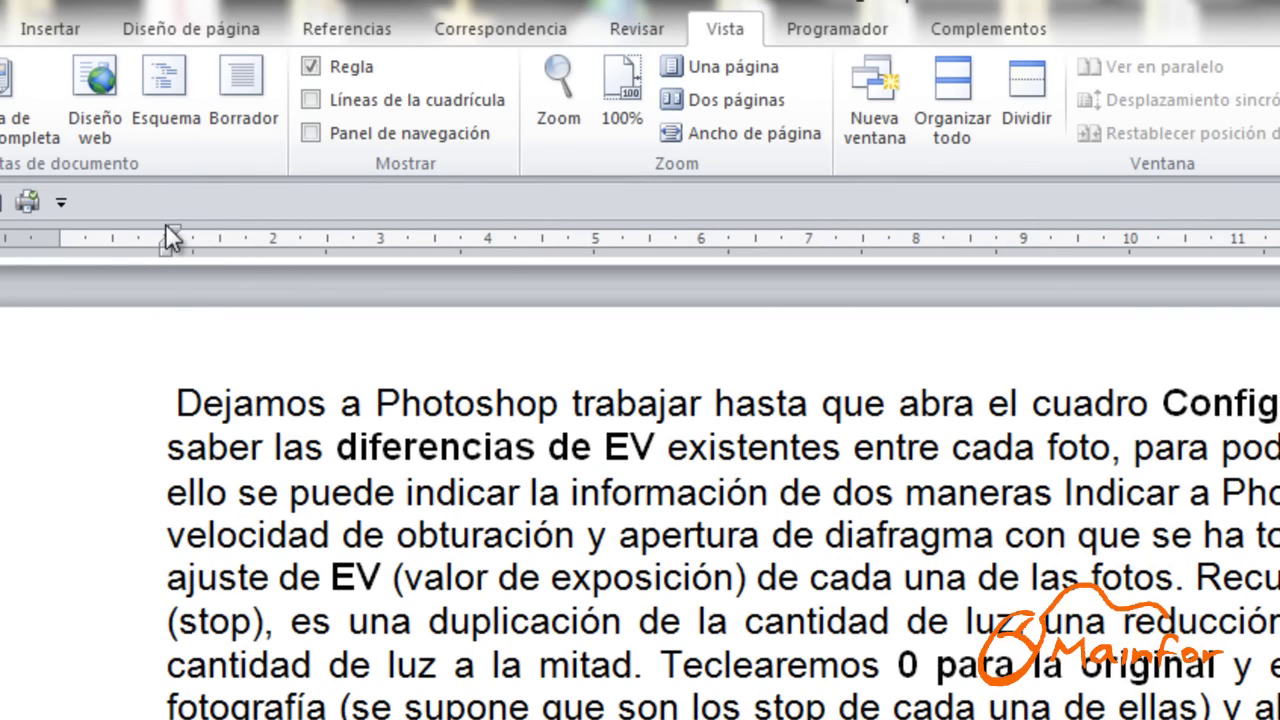
drag(170, 238, 333, 240)
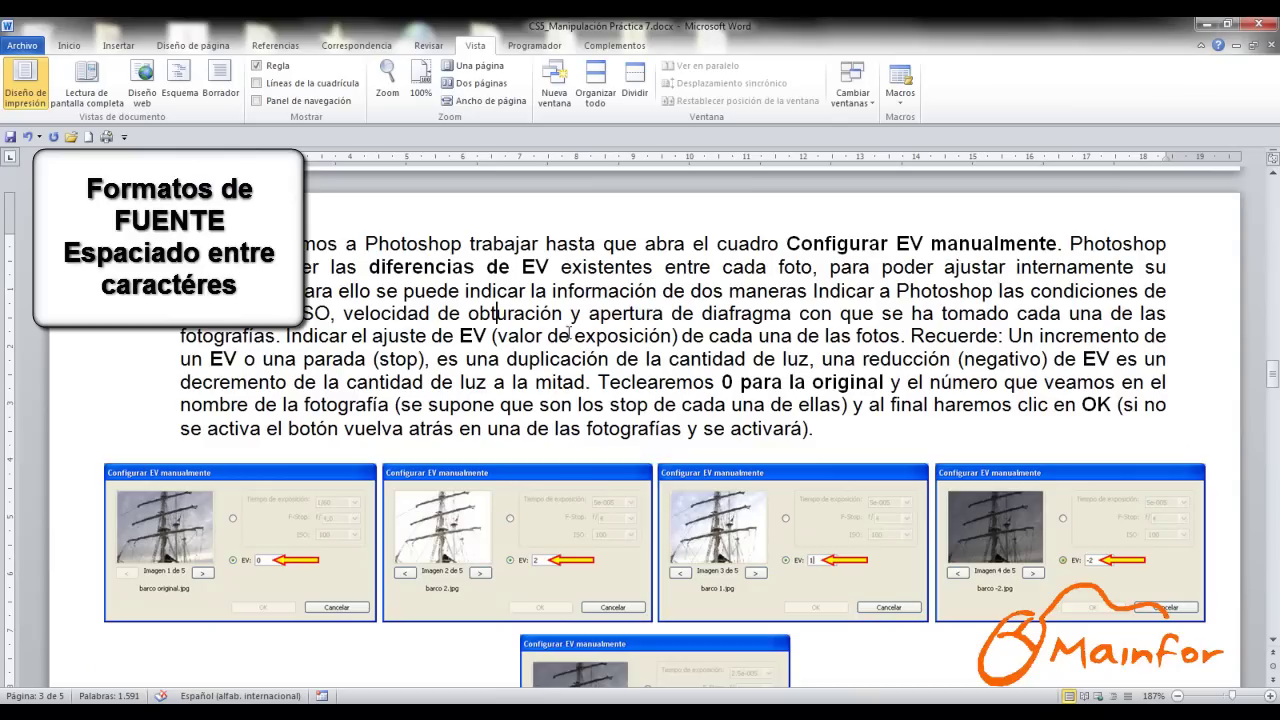
Step: Select the text from "Dejamos a Photoshop" through "(valor de exposición)" and try Expandido character spacing of 1 pto in the advanced font settings
drag(258, 243, 700, 335)
right_click(618, 276)
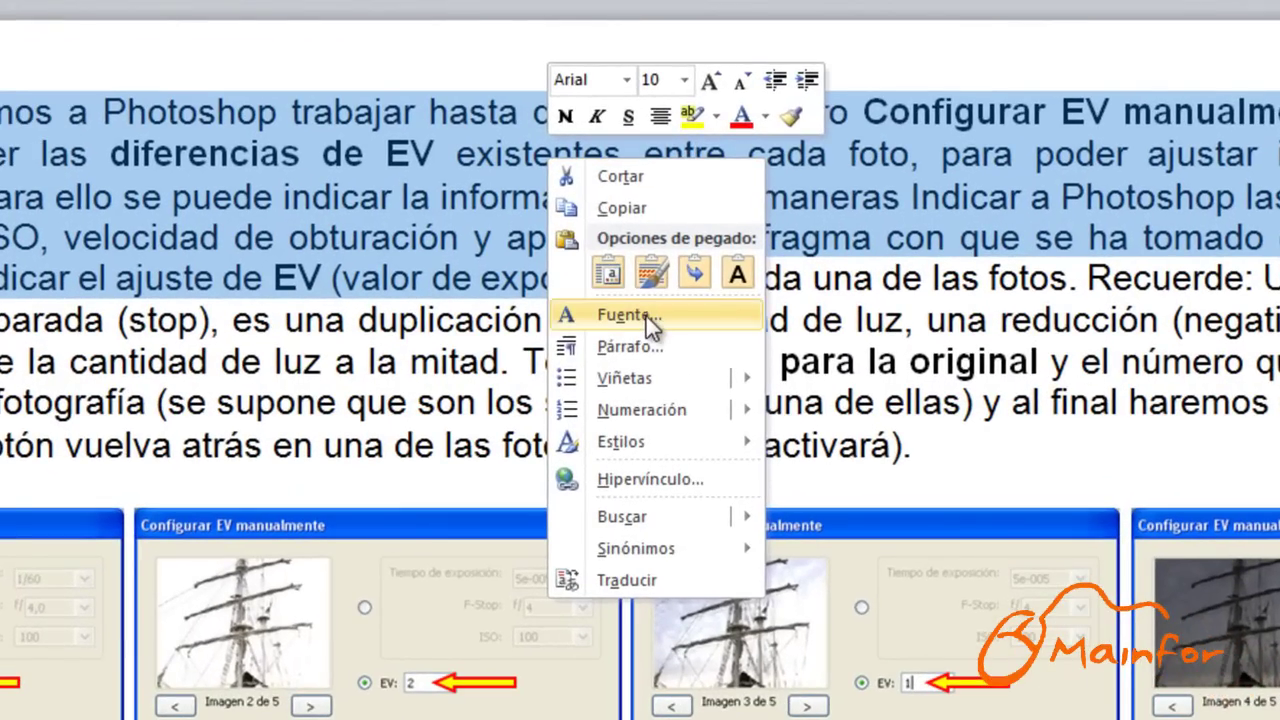
key(Escape)
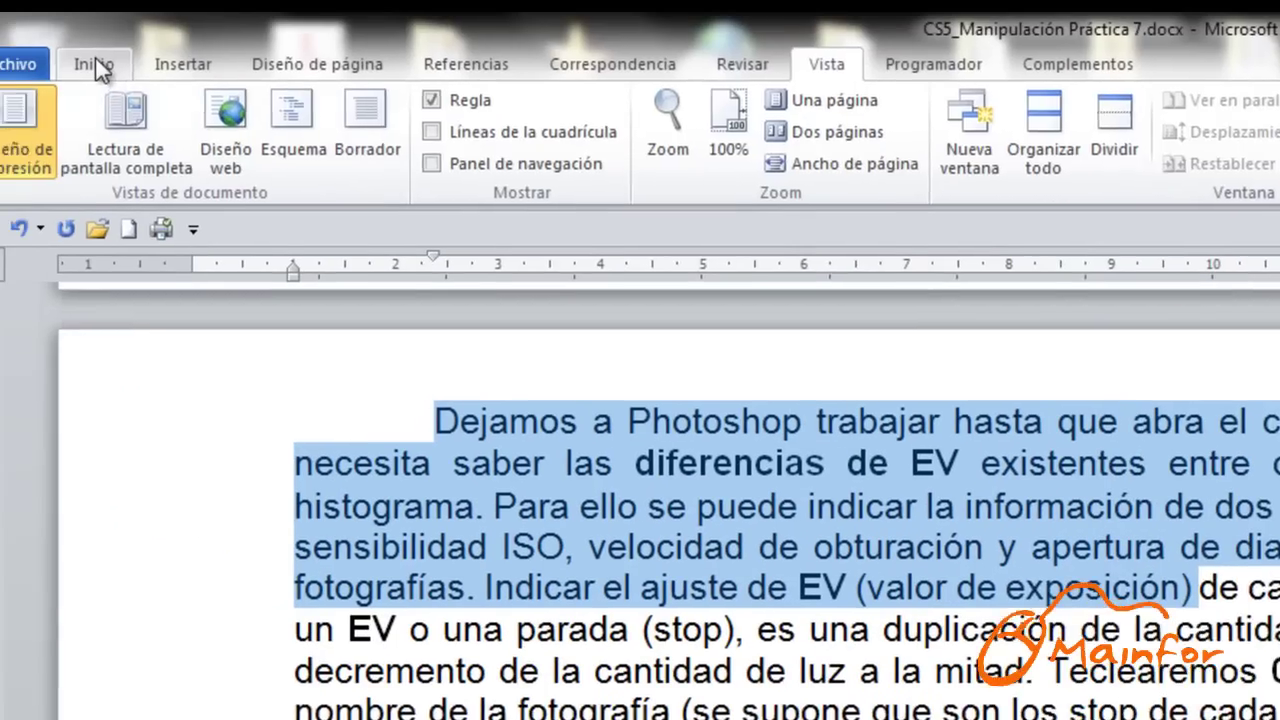
click(94, 64)
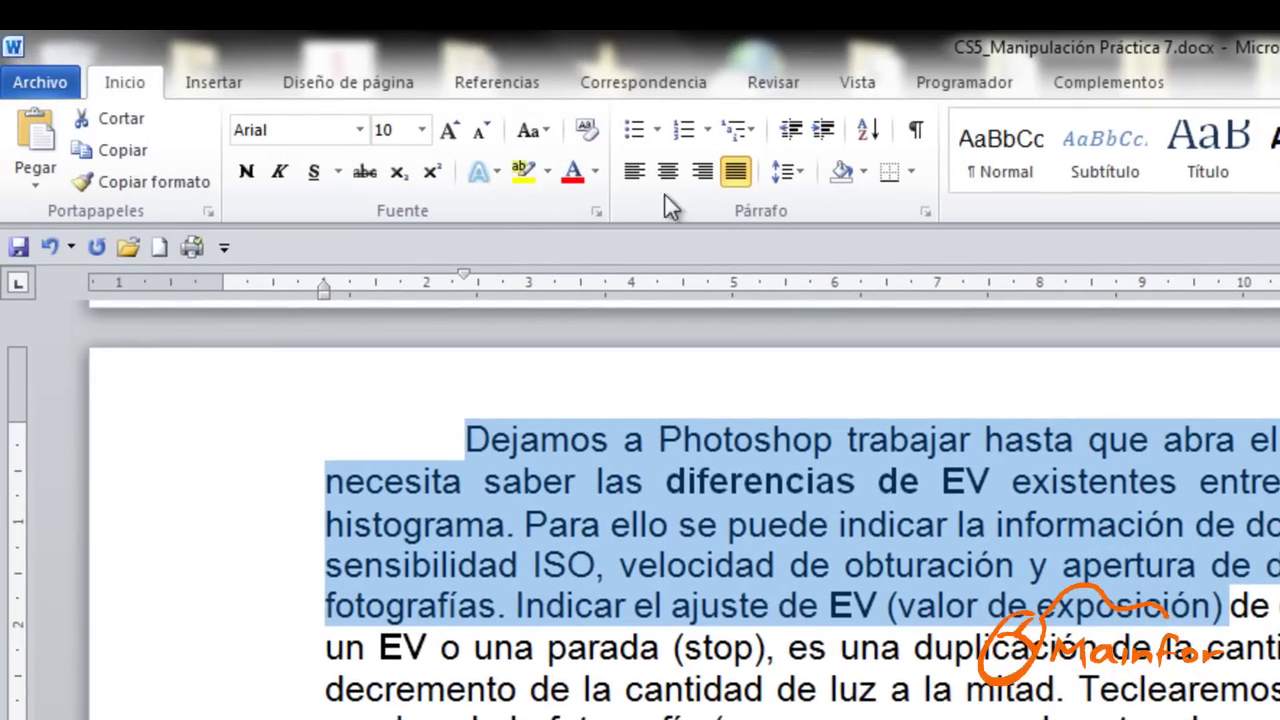
click(596, 212)
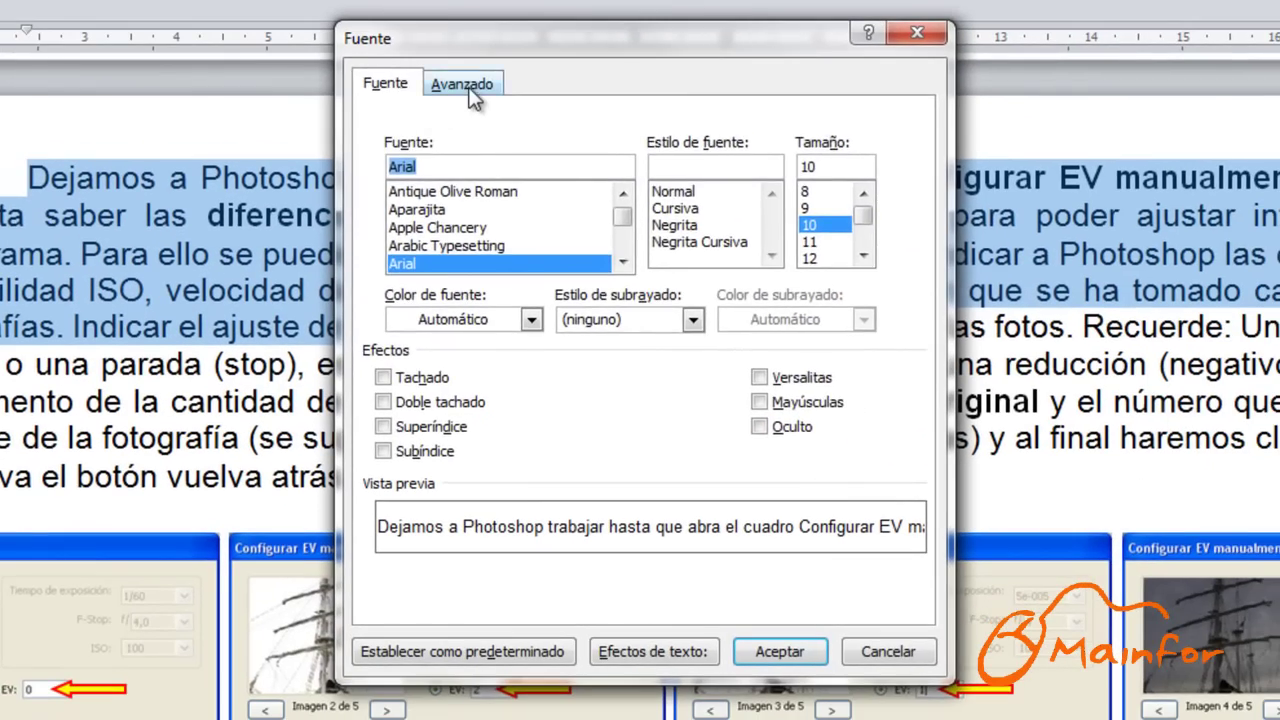
click(470, 86)
drag(589, 34, 953, 65)
click(1001, 208)
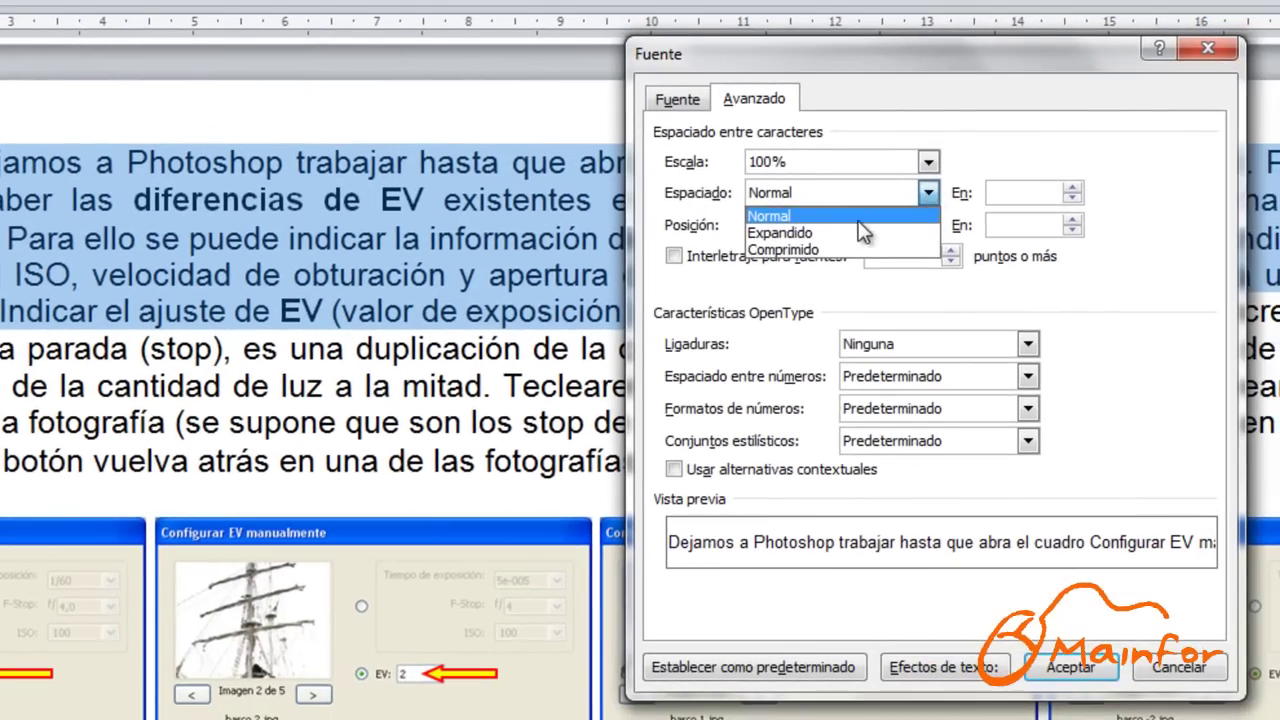
click(829, 233)
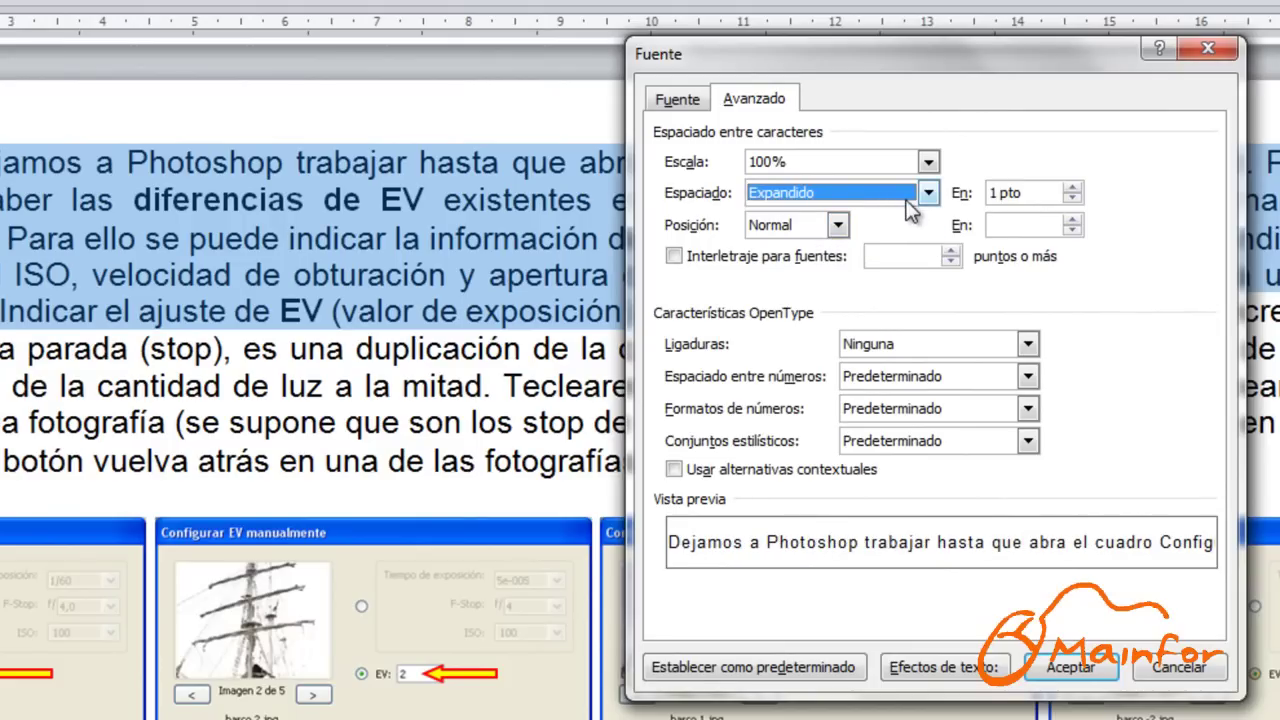
Step: Change the selected passage's character spacing to Comprimido by 1 pto and apply it
click(930, 192)
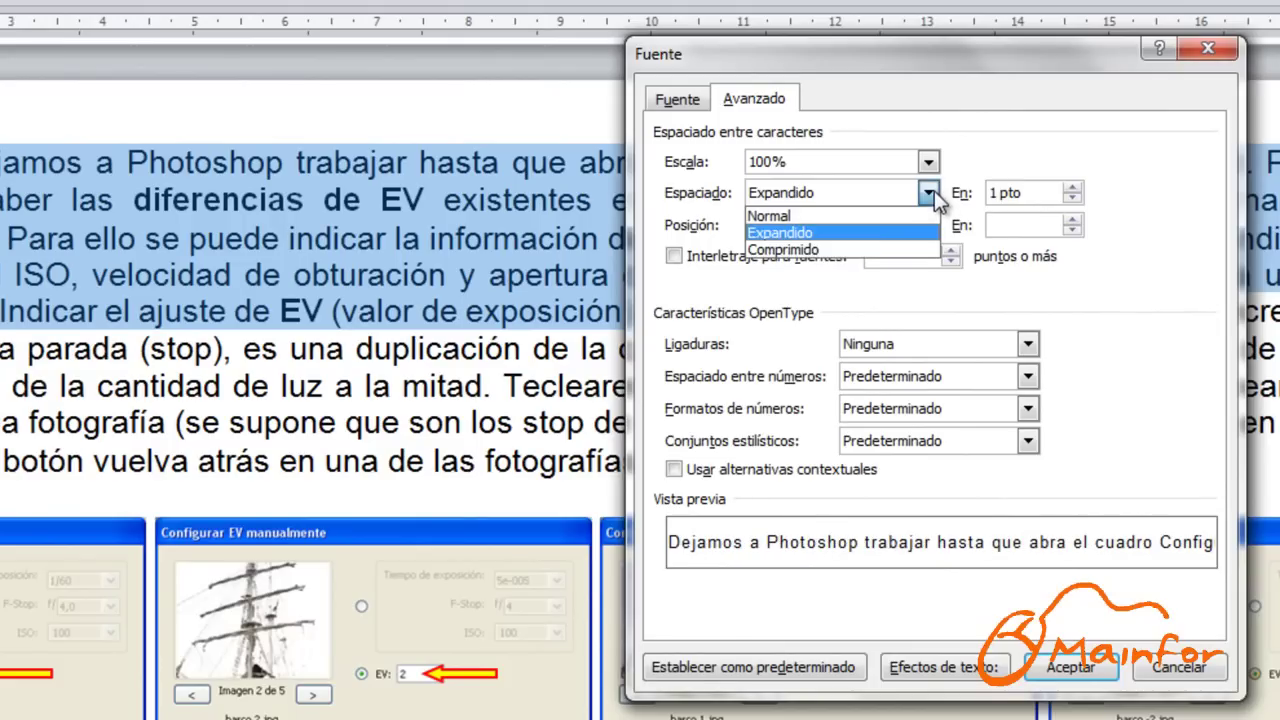
click(843, 248)
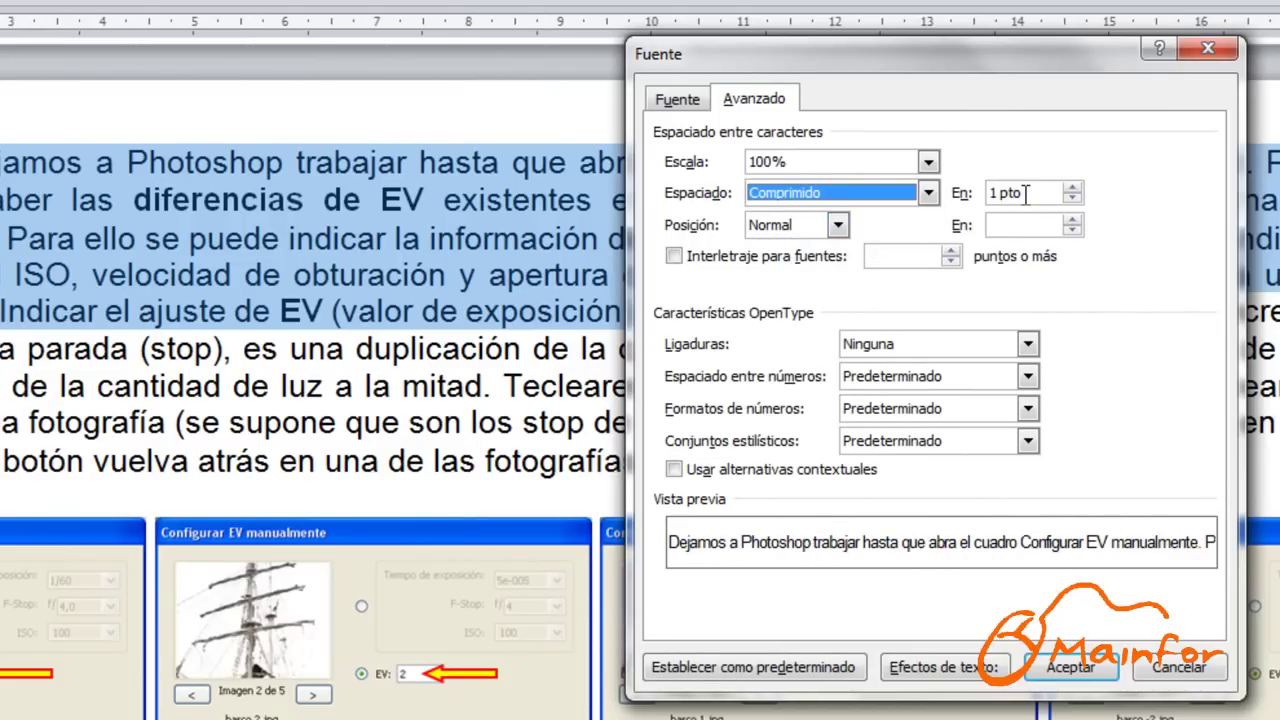
key(Return)
click(576, 241)
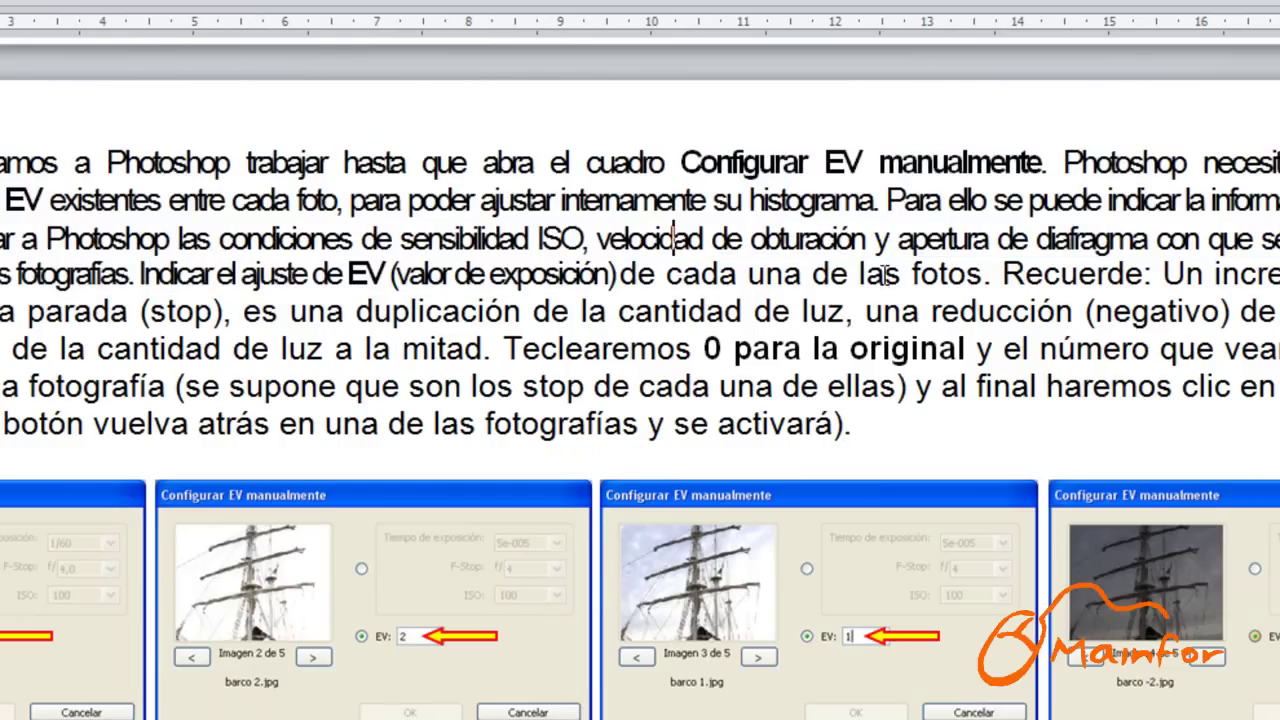
Step: Expand the passage's character spacing by 1 pto, reselect it and increase the expansion amount in the advanced font settings
drag(2, 162, 628, 275)
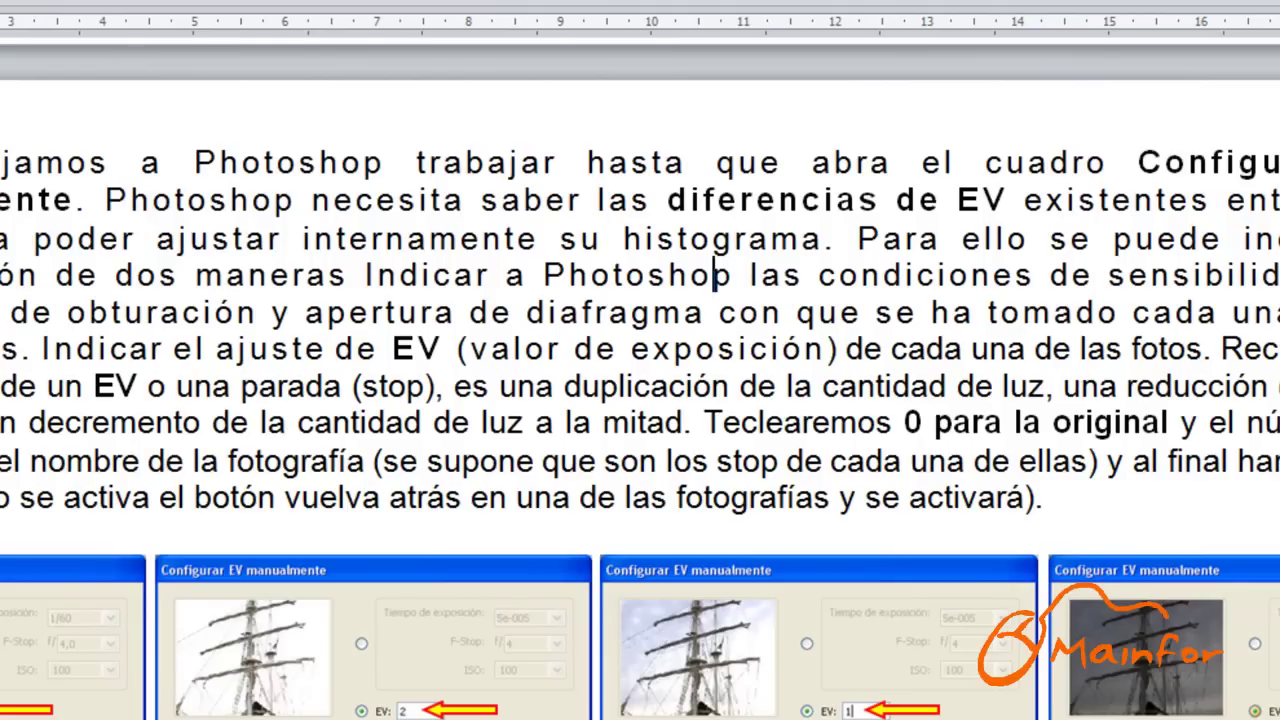
drag(2, 162, 838, 349)
right_click(786, 292)
click(882, 433)
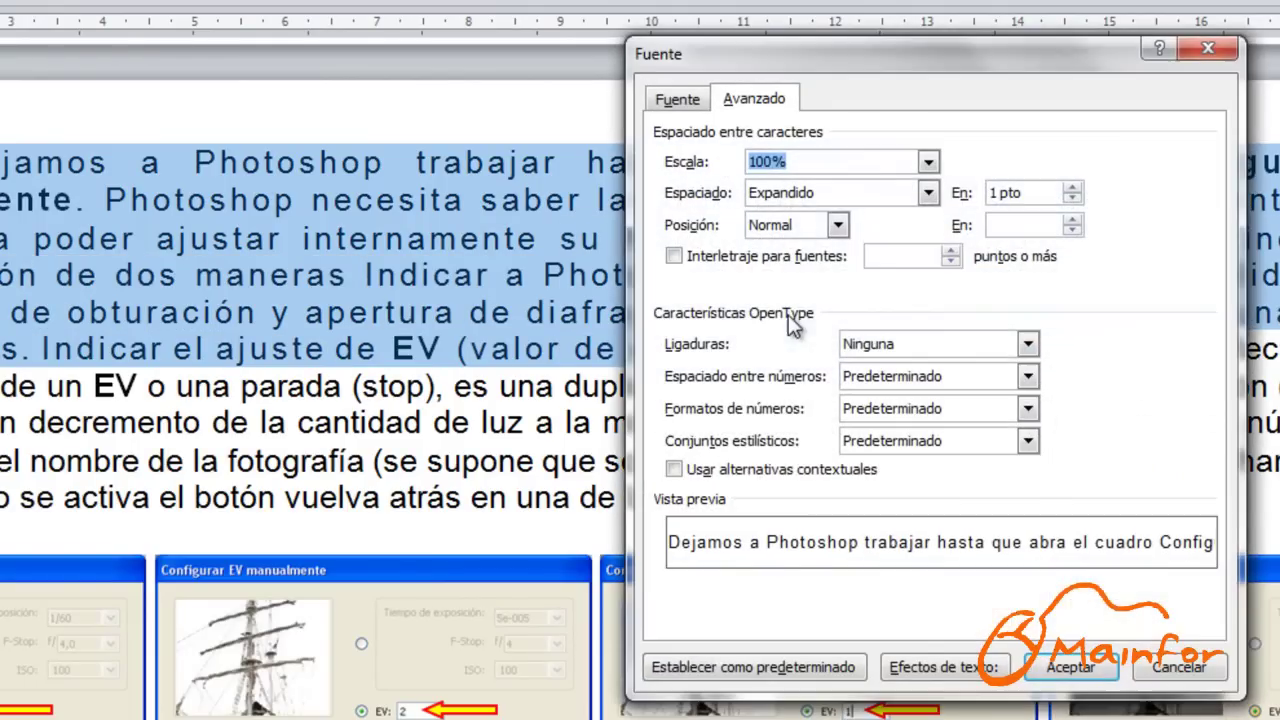
drag(1072, 187, 1072, 187)
click(1072, 188)
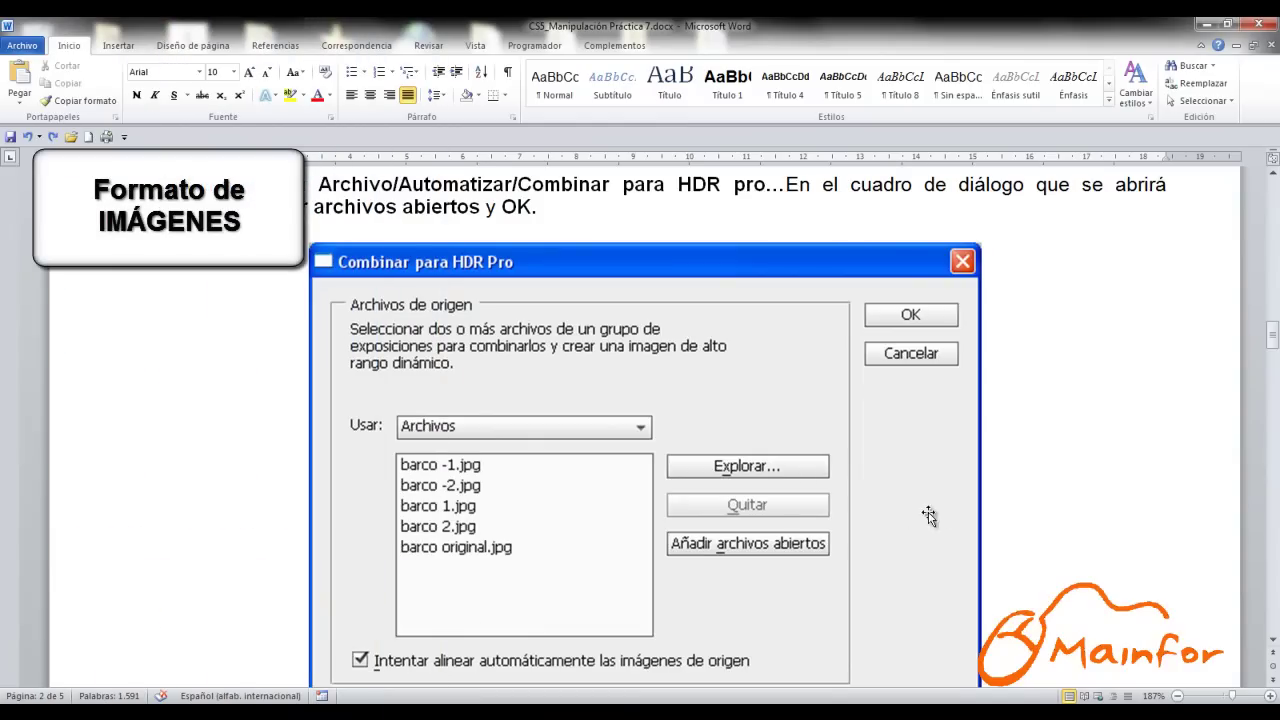
Step: Select the Combinar para HDR Pro image on page 2 and try shrinking it proportionally from its upper corner
scroll(858, 436, down, 3)
scroll(863, 418, down, 2)
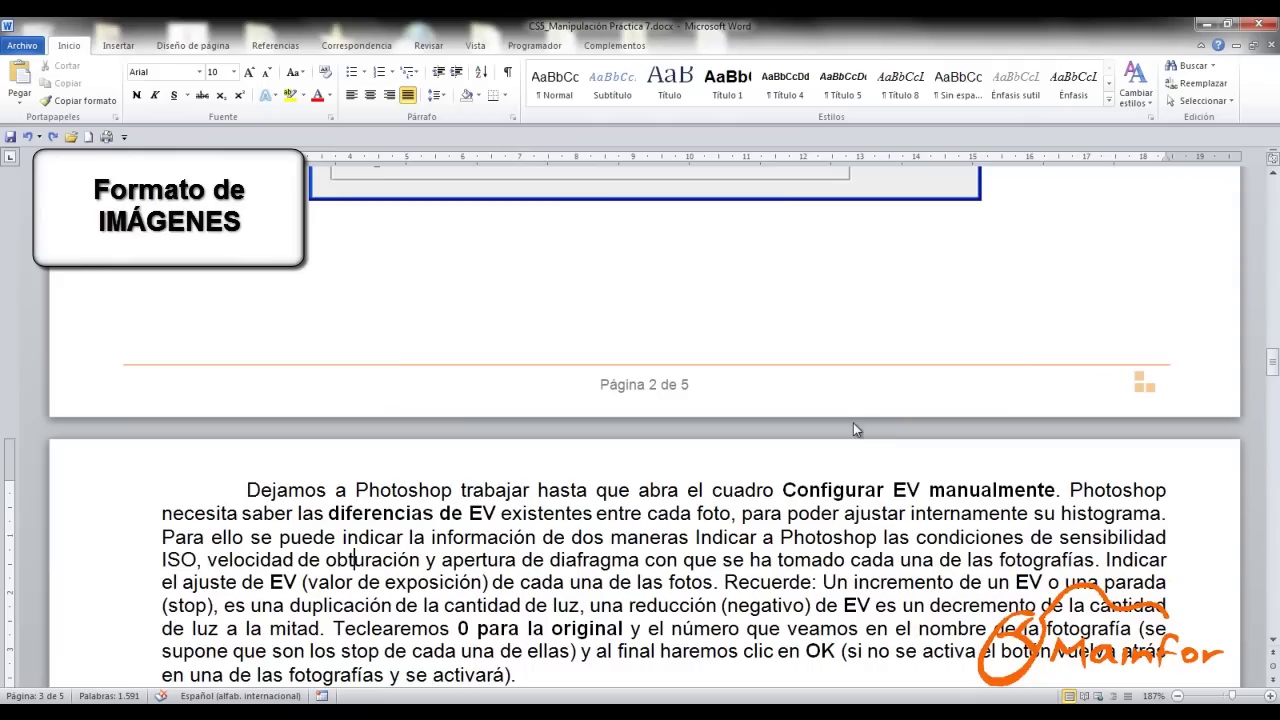
scroll(853, 423, up, 5)
scroll(824, 410, down, 2)
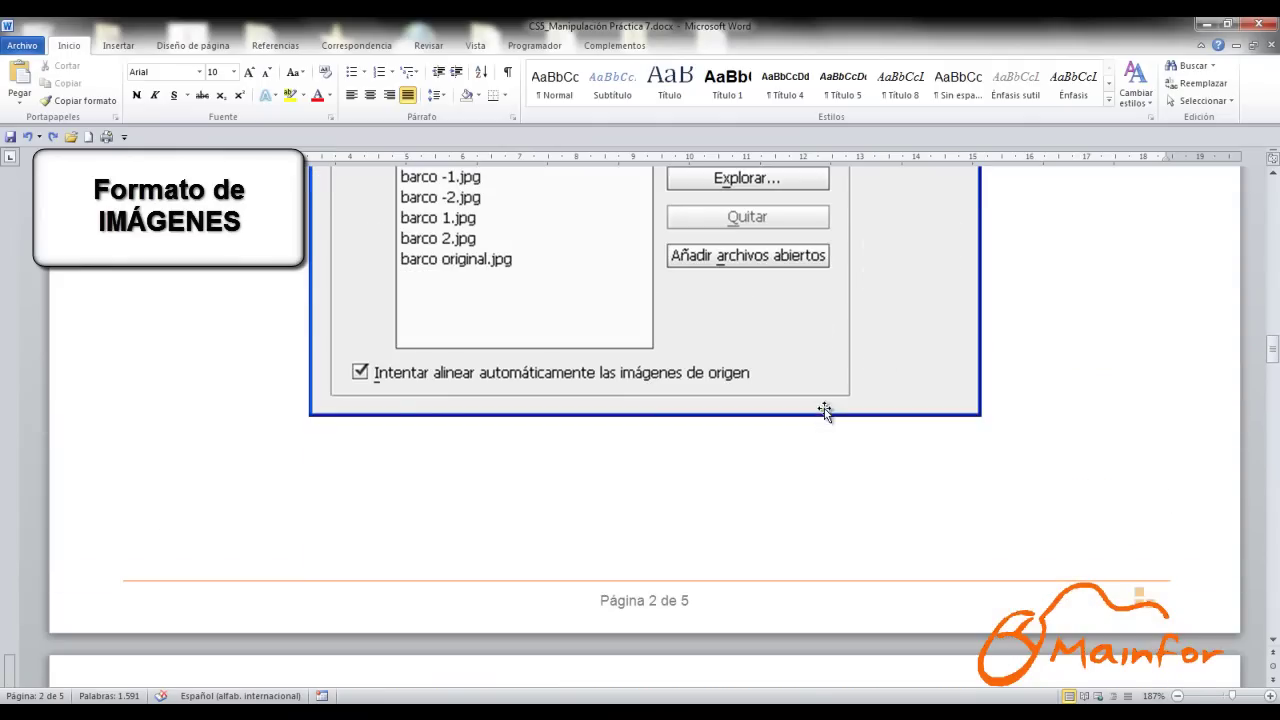
scroll(797, 481, down, 3)
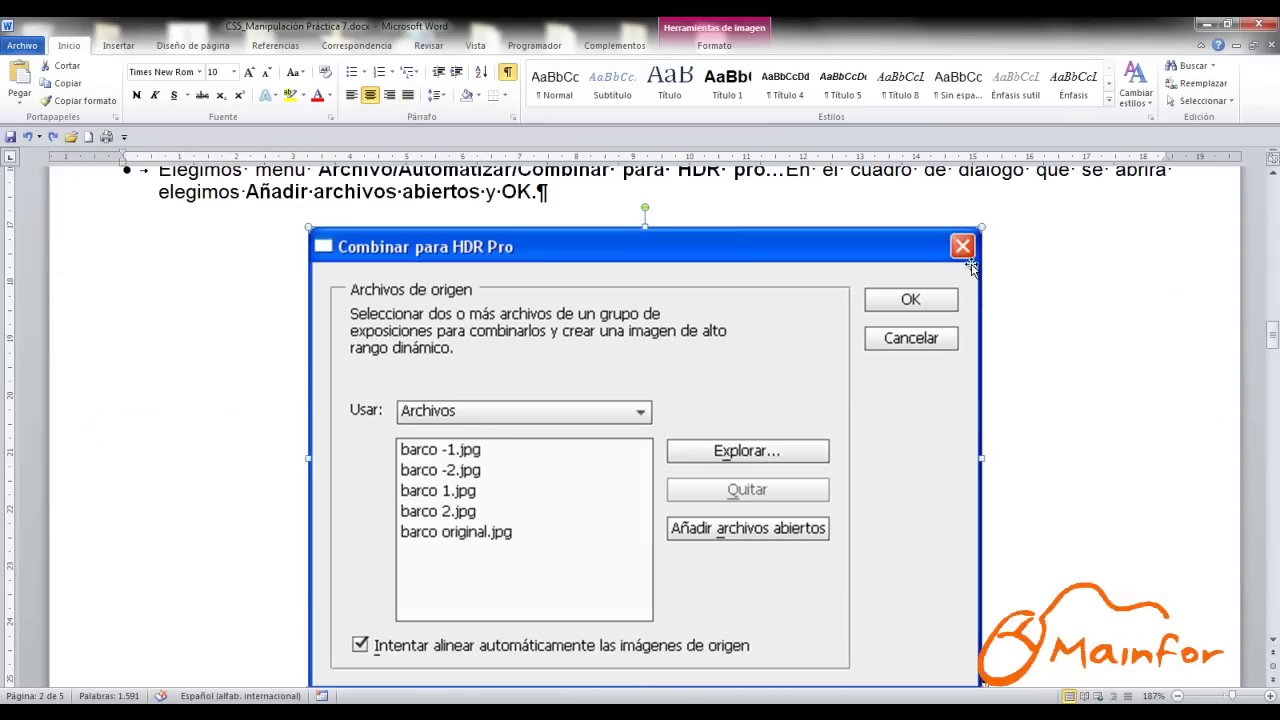
drag(980, 228, 730, 484)
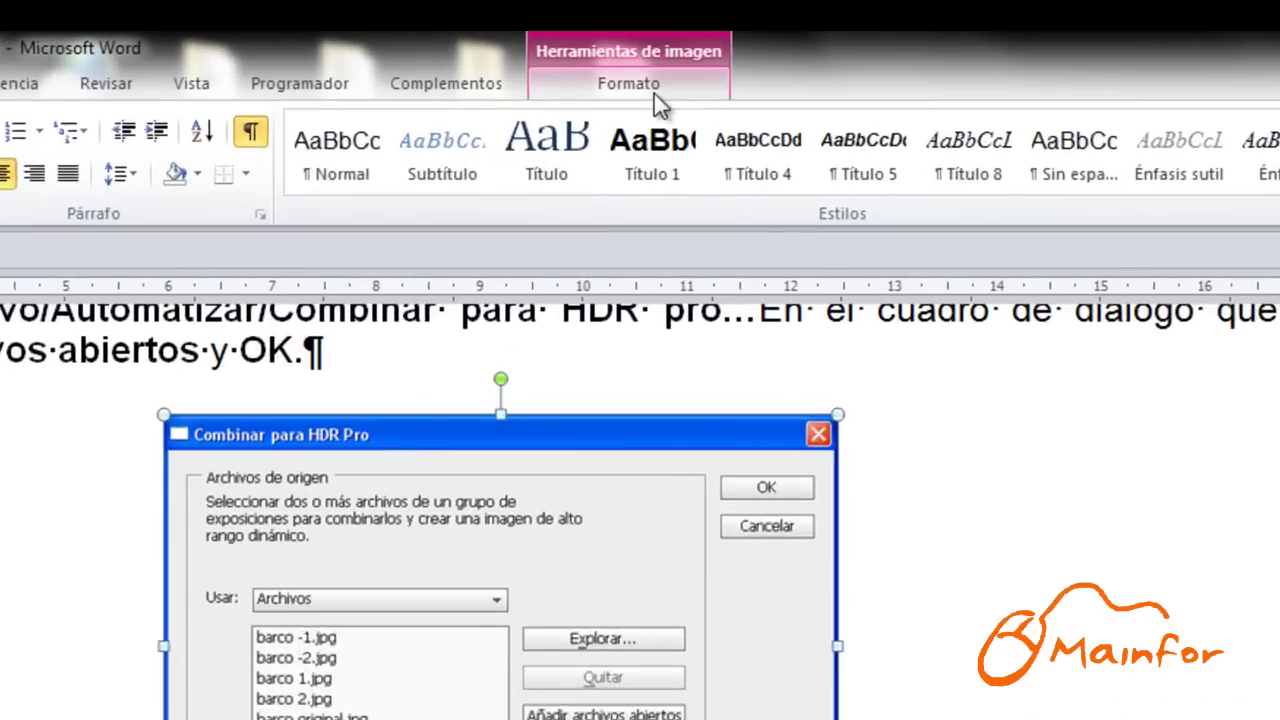
Step: Set the Combinar para HDR Pro image's text wrapping to Cuadrado and move it down into the "Dejamos a Photoshop" paragraph
click(715, 47)
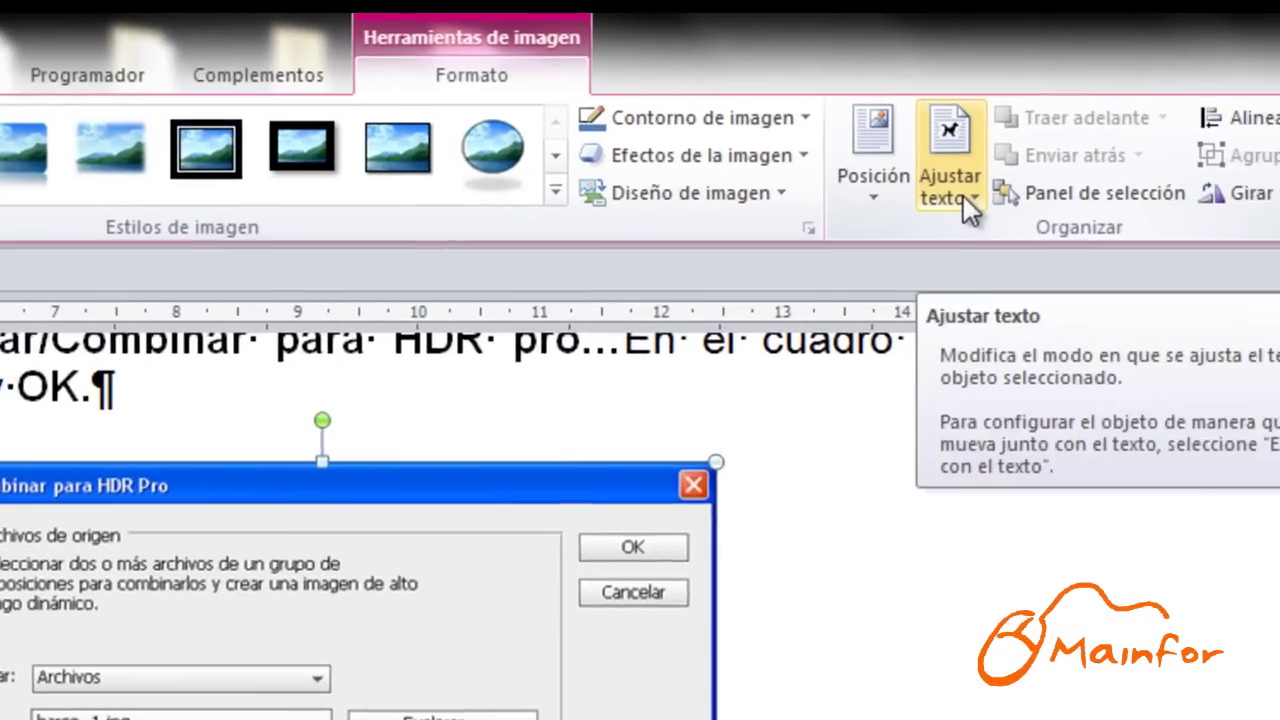
click(1068, 205)
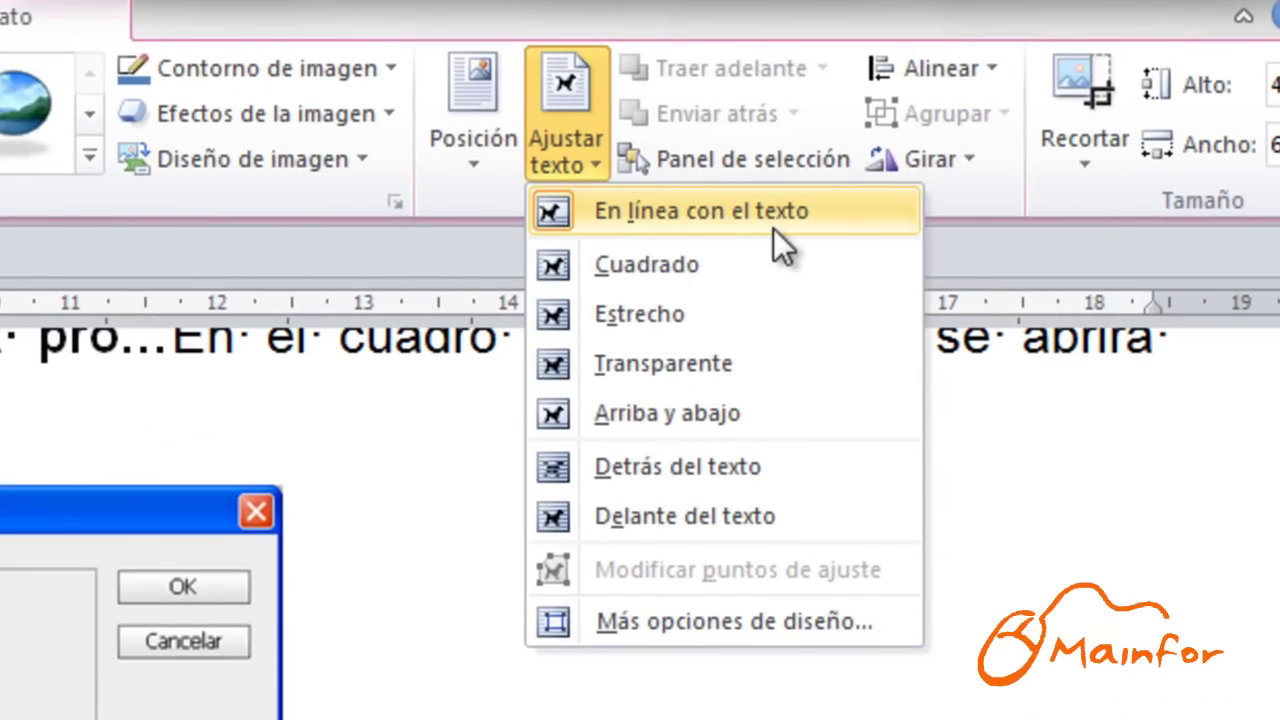
click(660, 268)
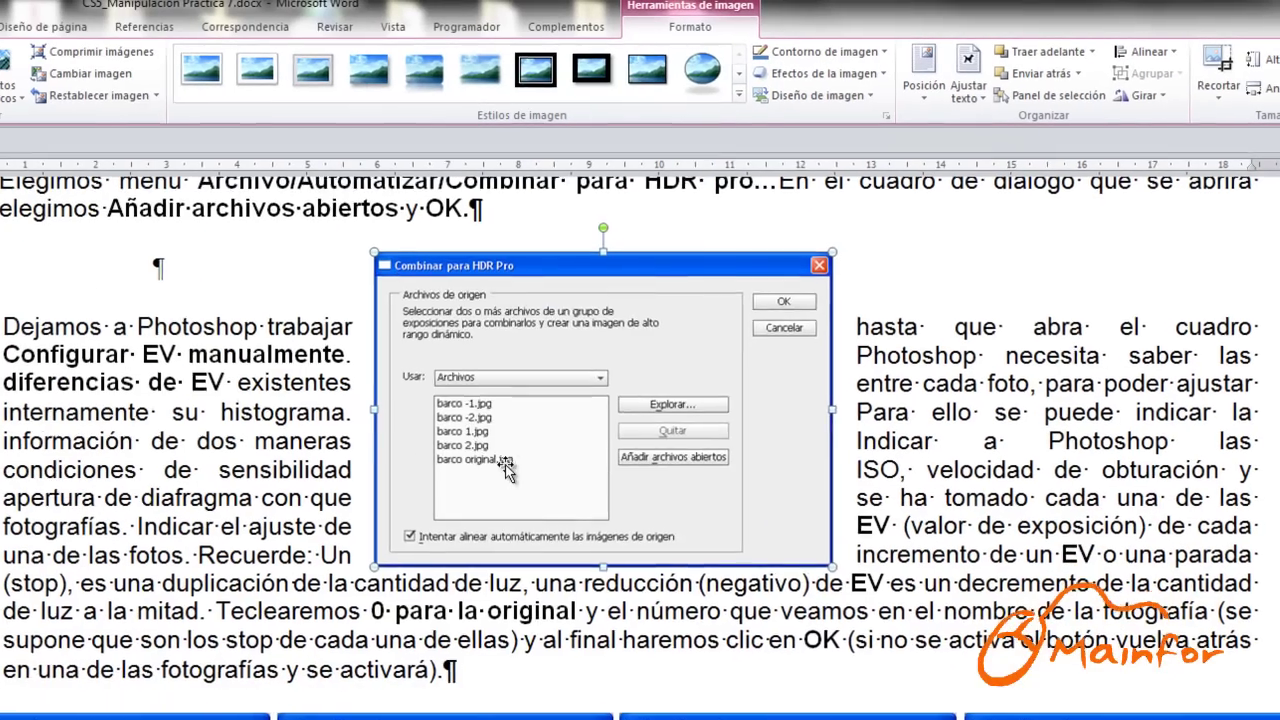
drag(507, 434, 510, 488)
Step: Change the image's text wrapping to Estrecho and nudge it slightly upward within the paragraph
click(969, 90)
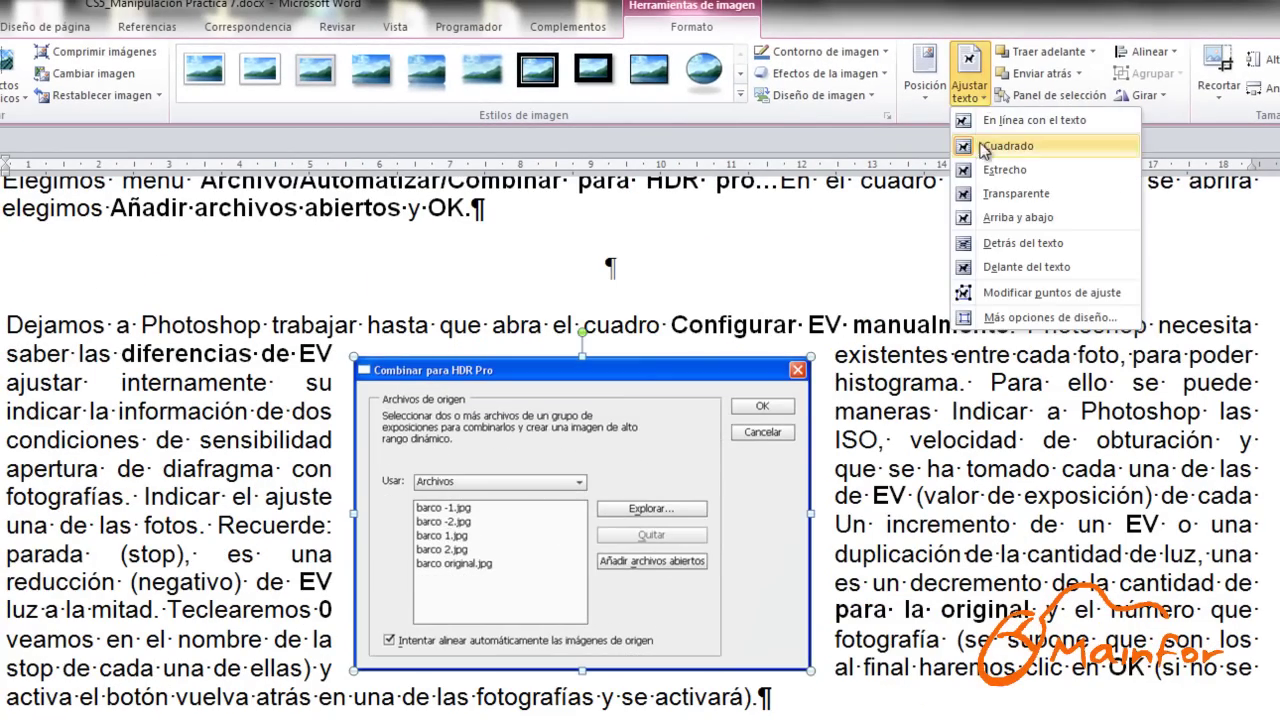
click(1004, 170)
drag(552, 465, 552, 462)
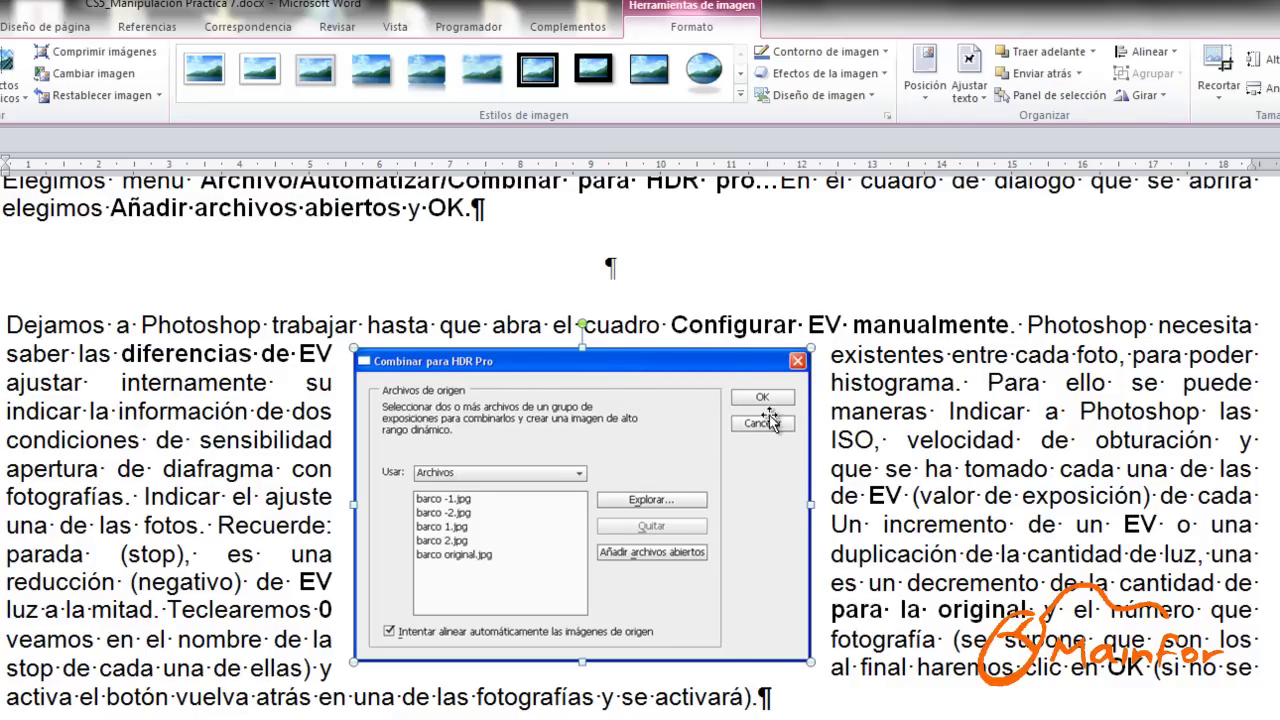
Step: Set the image's text wrapping to Delante del texto and move it up over the first lines of the paragraph
click(980, 97)
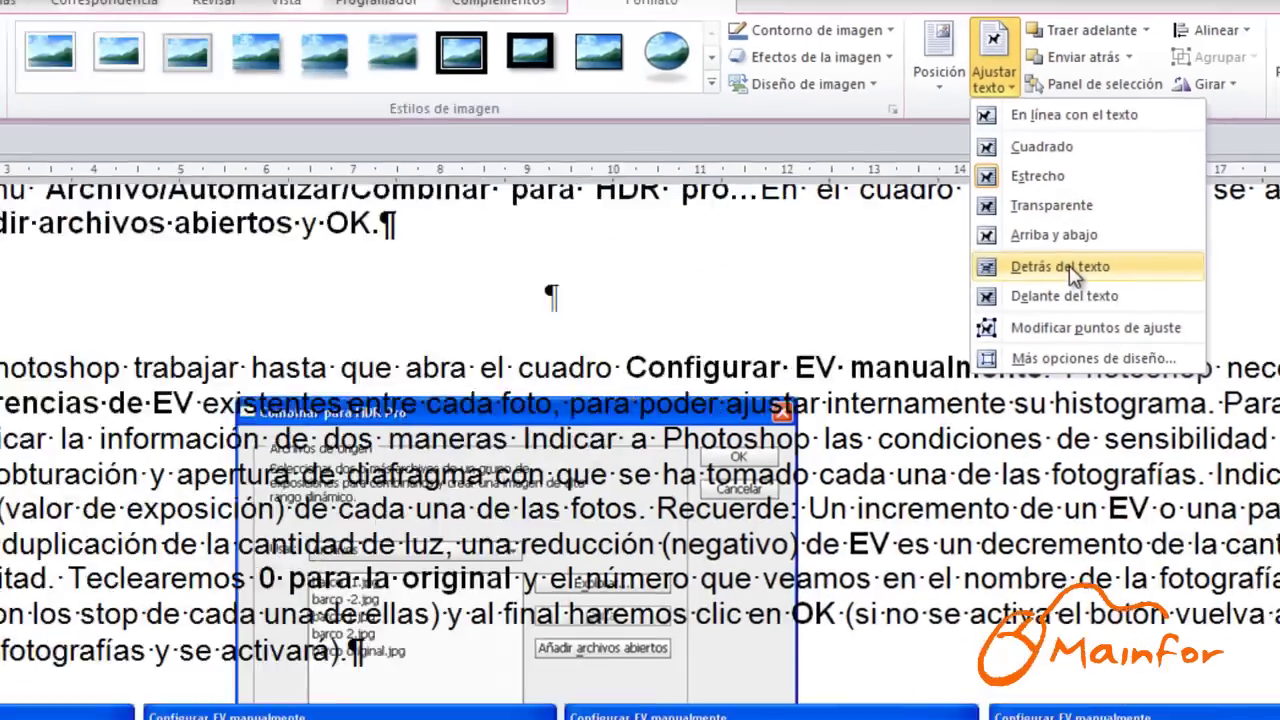
click(676, 452)
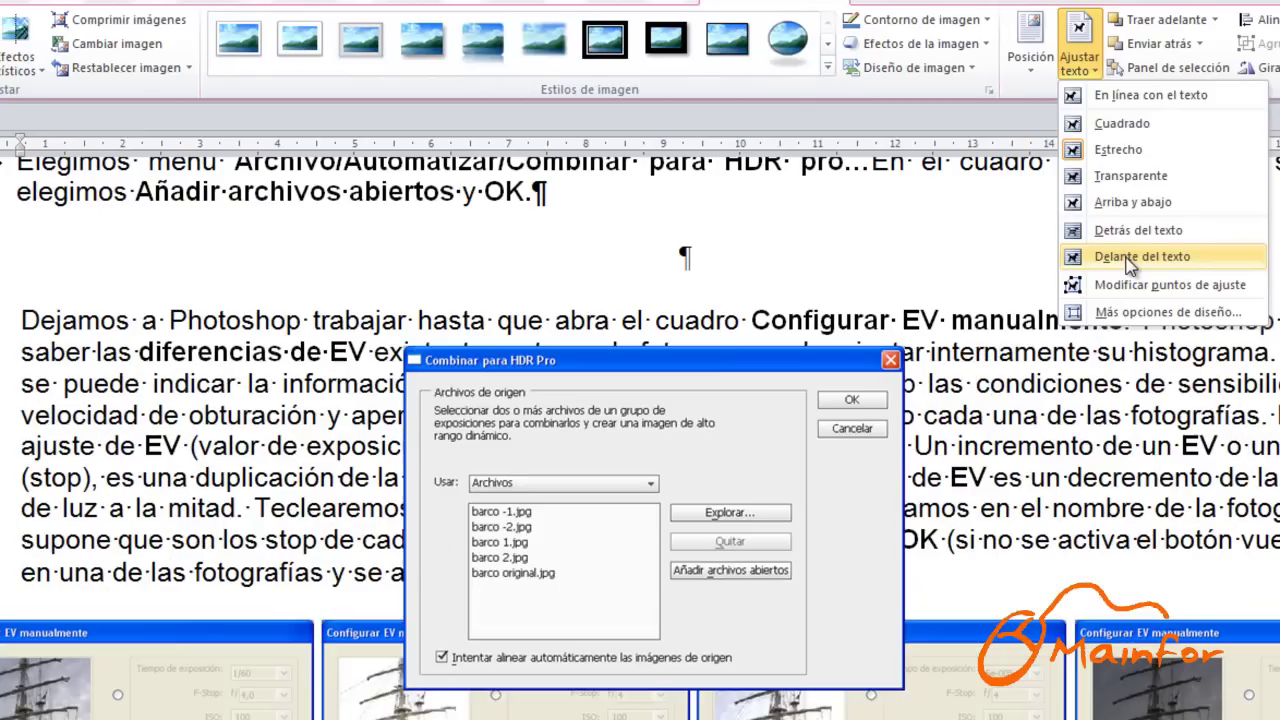
click(1140, 252)
drag(696, 481, 746, 433)
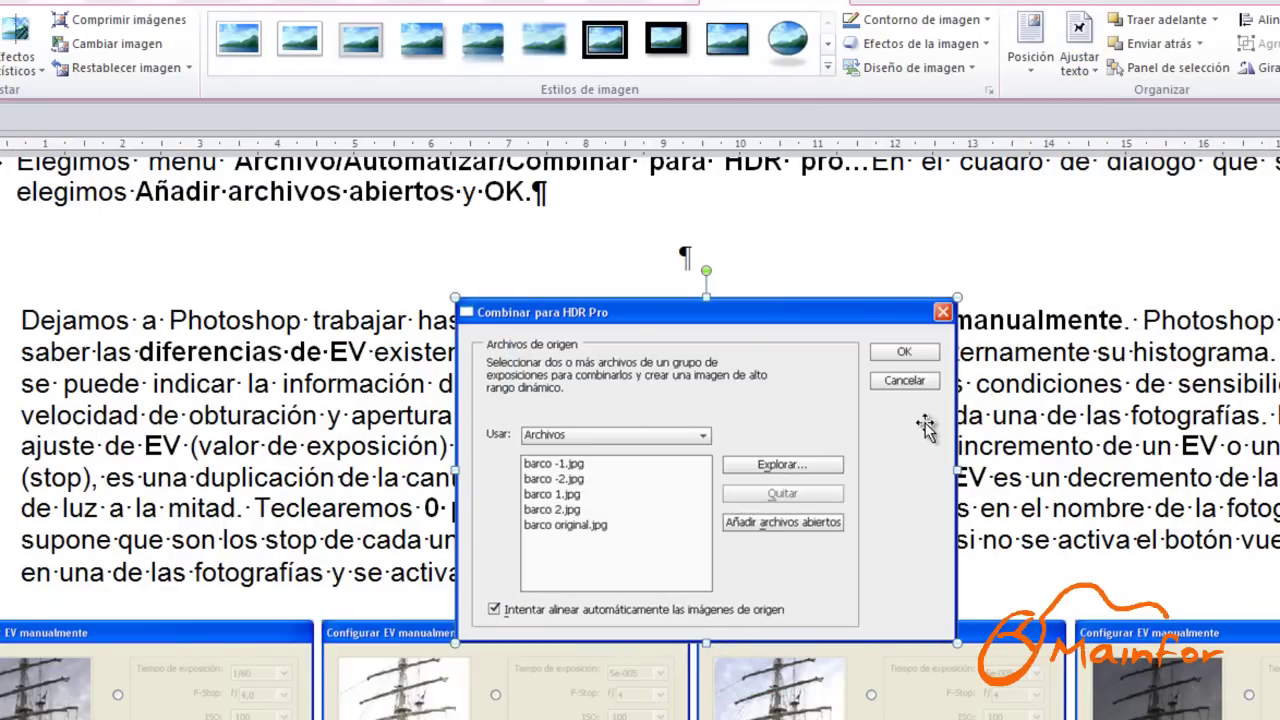
drag(910, 395, 917, 349)
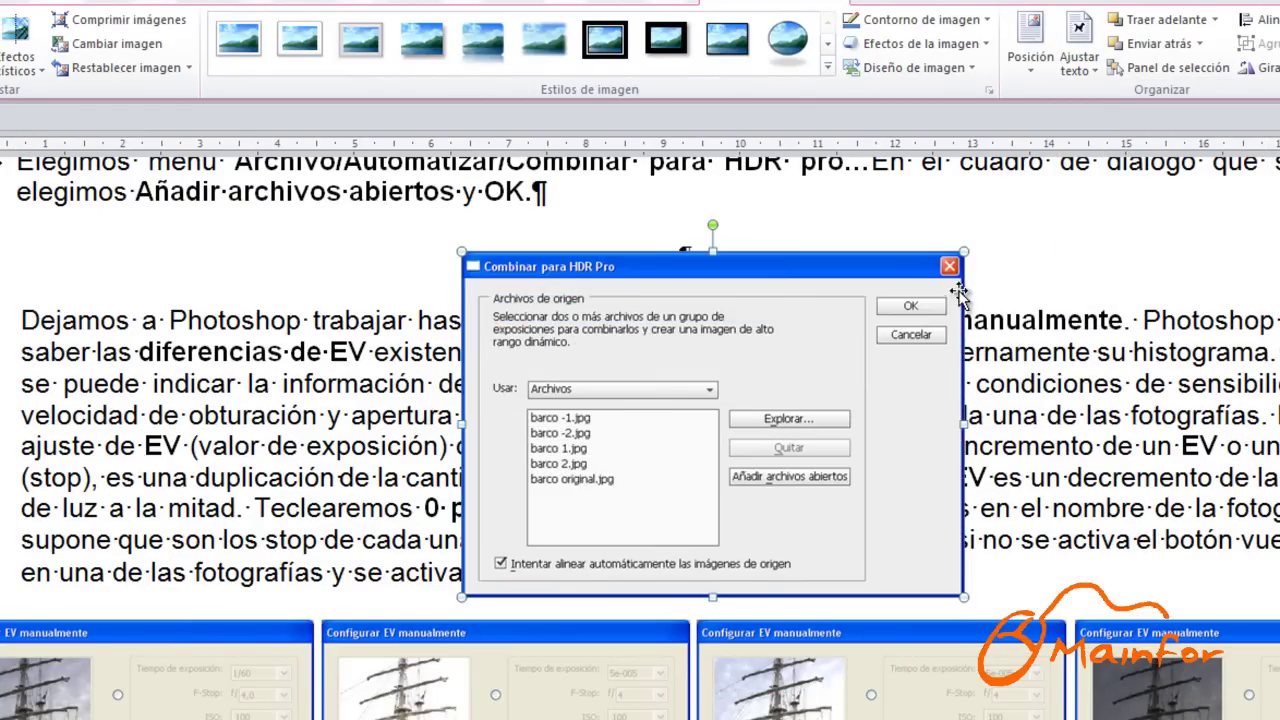
Step: Apply Modificar puntos de ajuste to the image and move it back down into the paragraph
click(1084, 64)
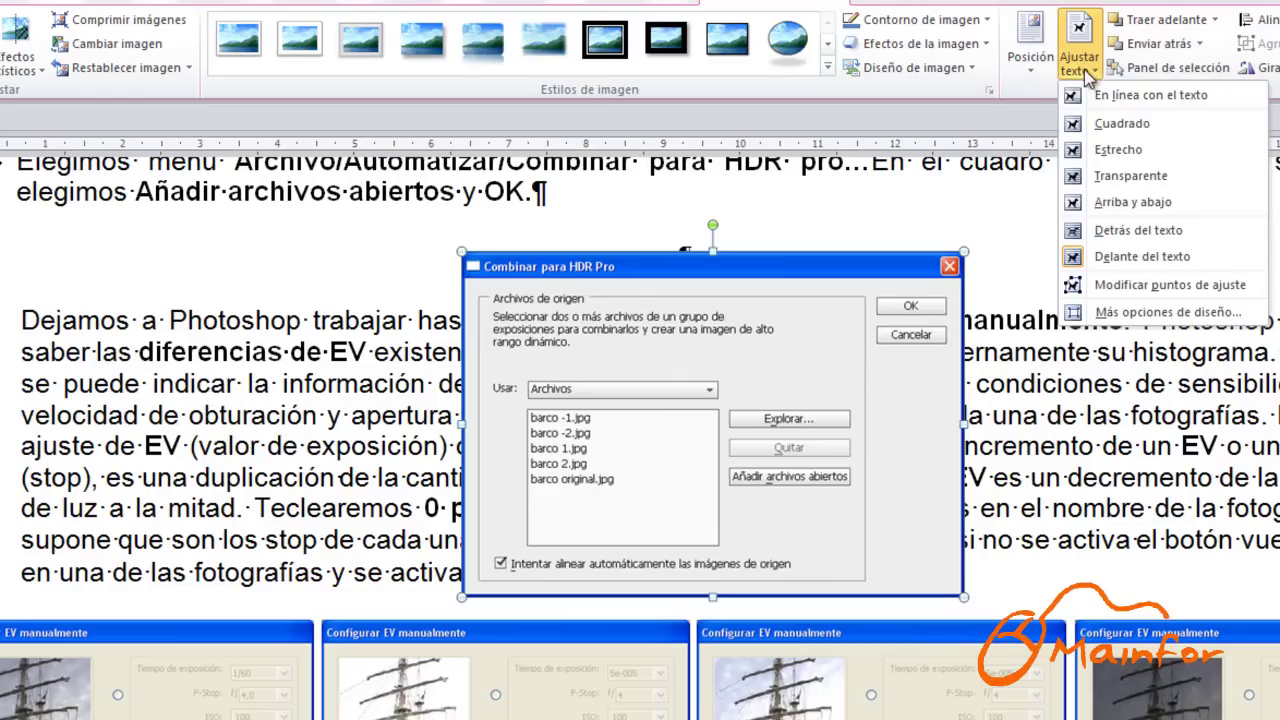
click(1141, 284)
drag(806, 380, 810, 455)
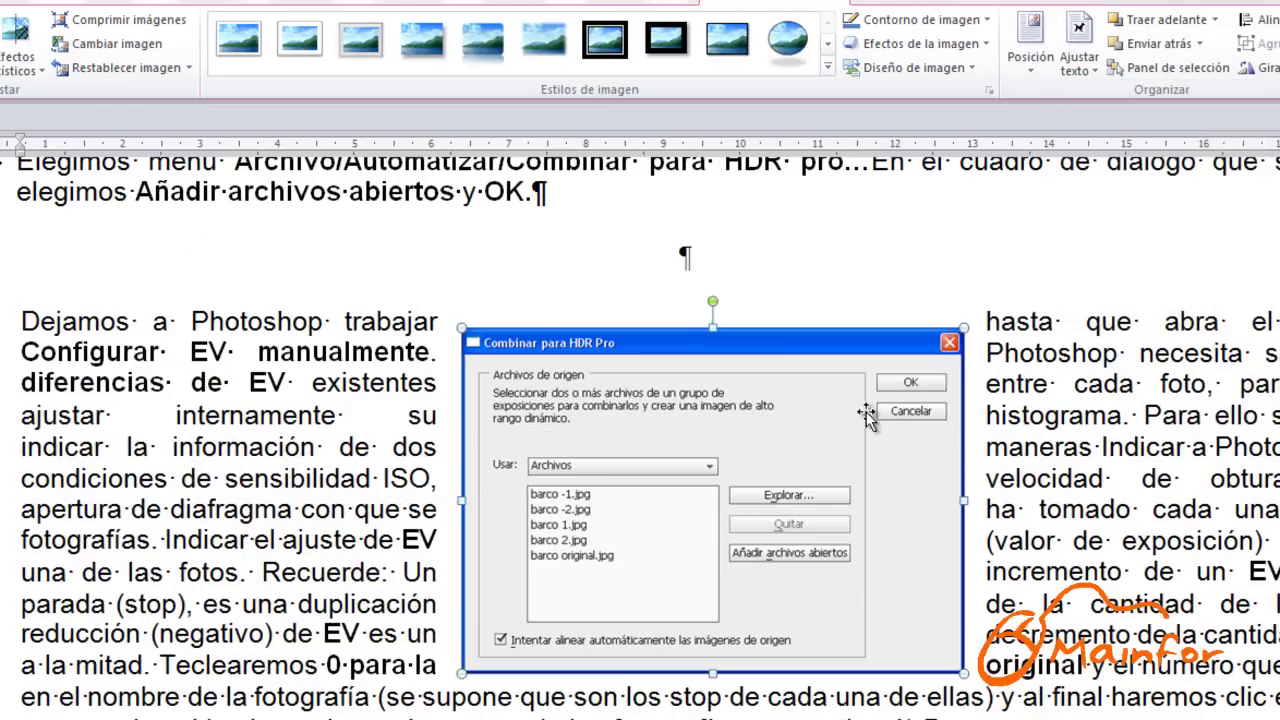
Step: Reshape the image's wrap points into an irregular outline, moving its corners and adding points along the side and lower edges
click(1082, 62)
click(1120, 290)
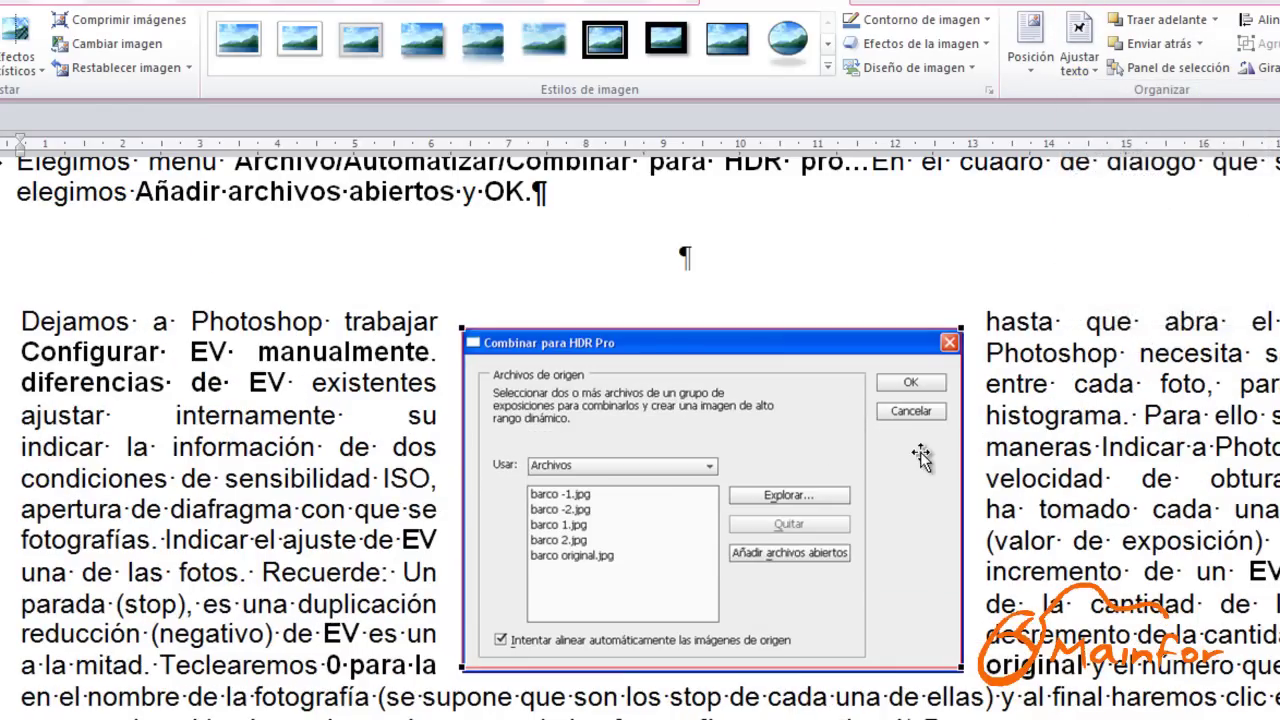
drag(961, 328, 885, 393)
drag(961, 668, 882, 590)
drag(463, 668, 555, 627)
drag(463, 328, 581, 382)
drag(882, 395, 1140, 340)
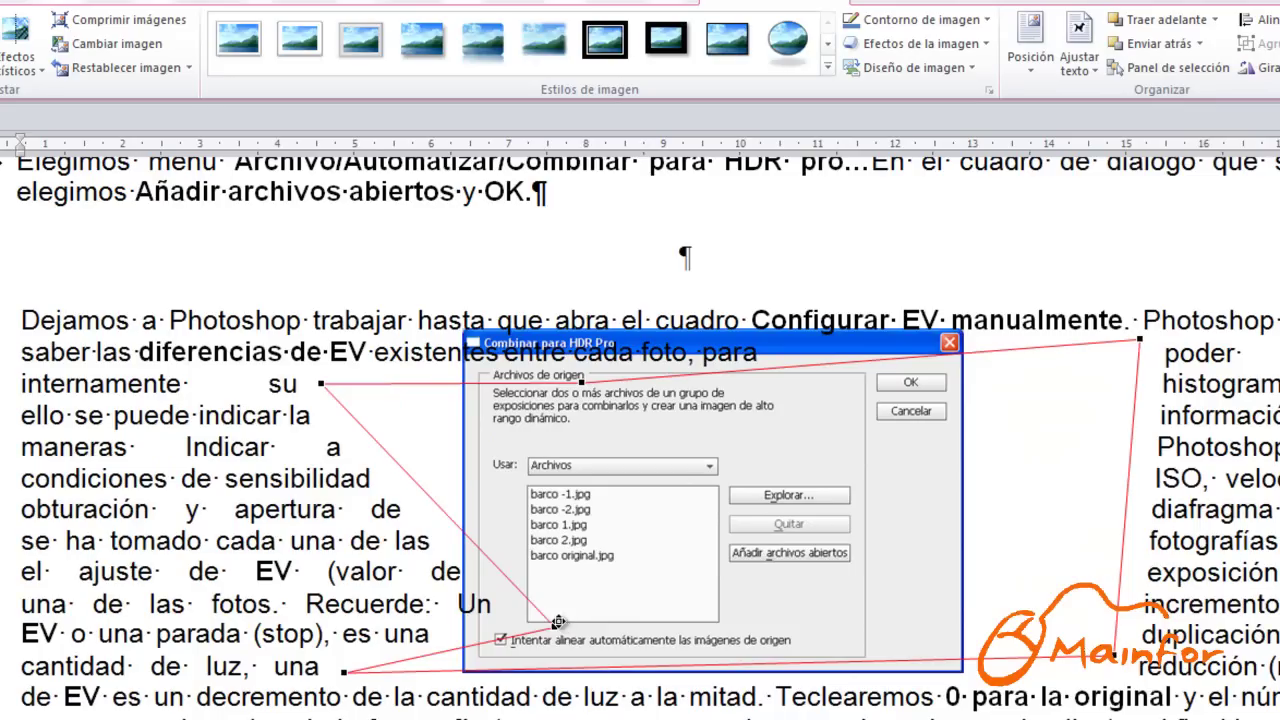
drag(556, 627, 298, 568)
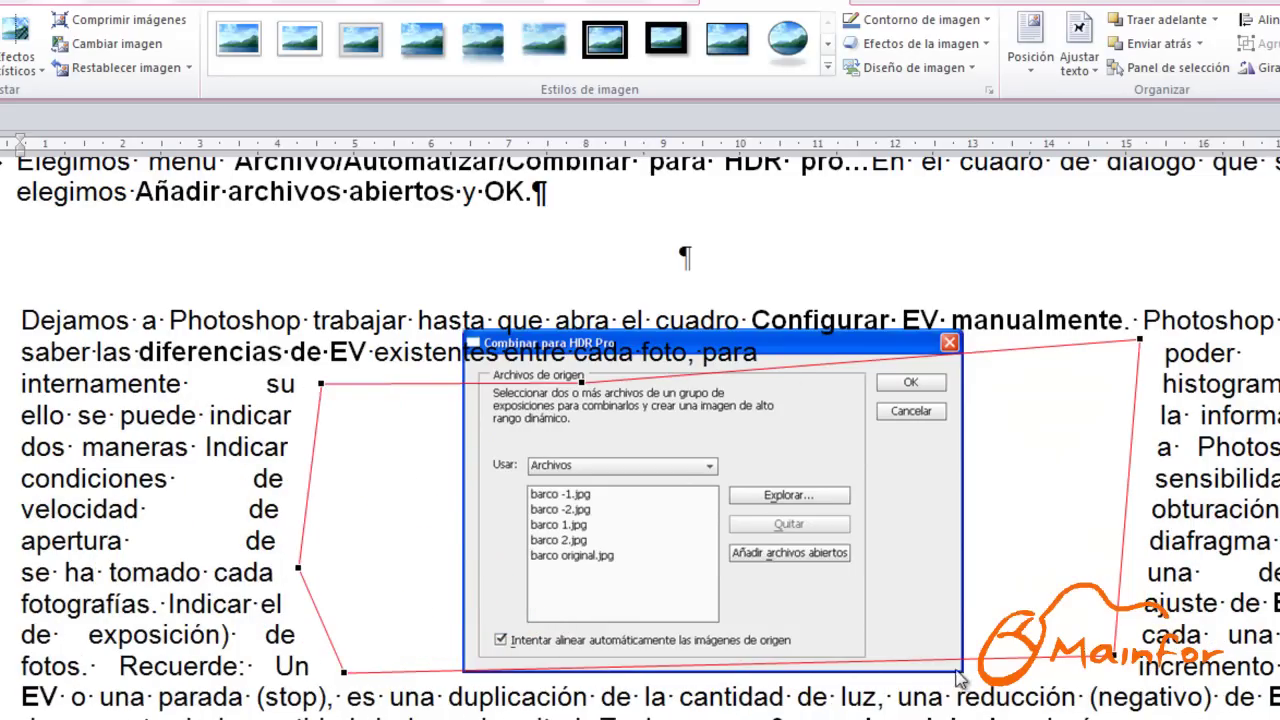
drag(855, 662, 648, 678)
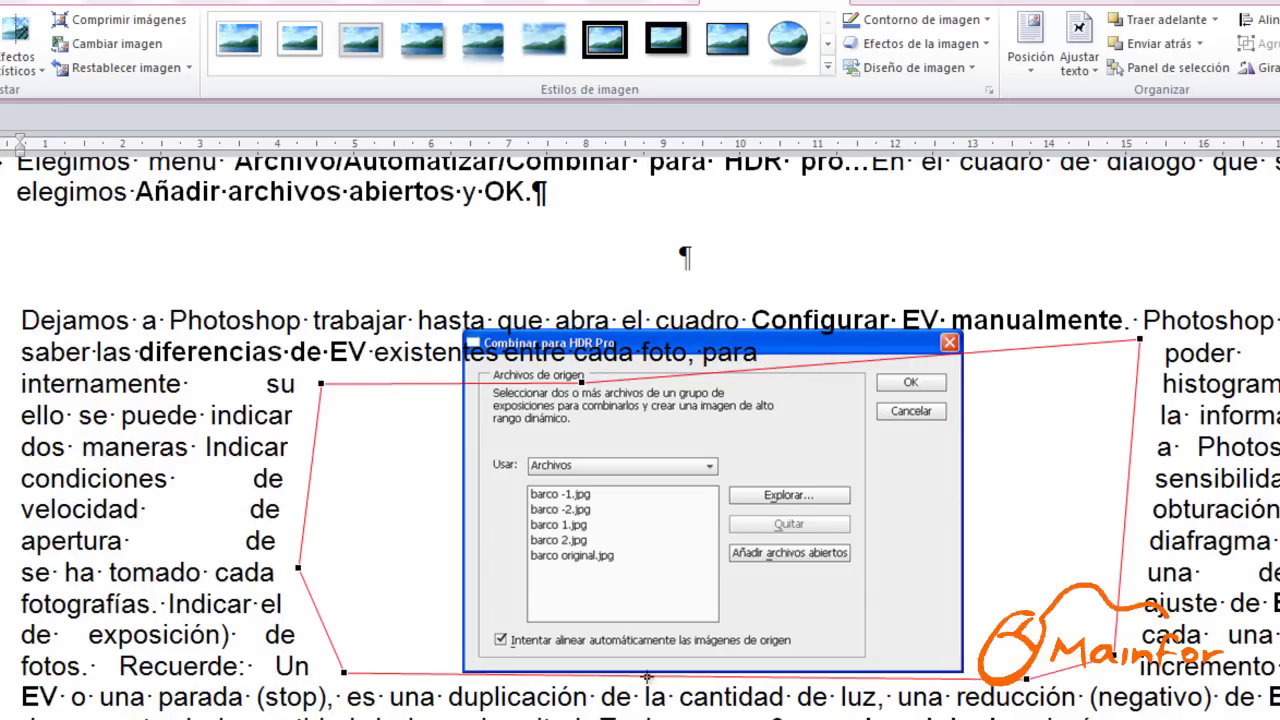
drag(312, 472, 200, 432)
drag(257, 511, 384, 473)
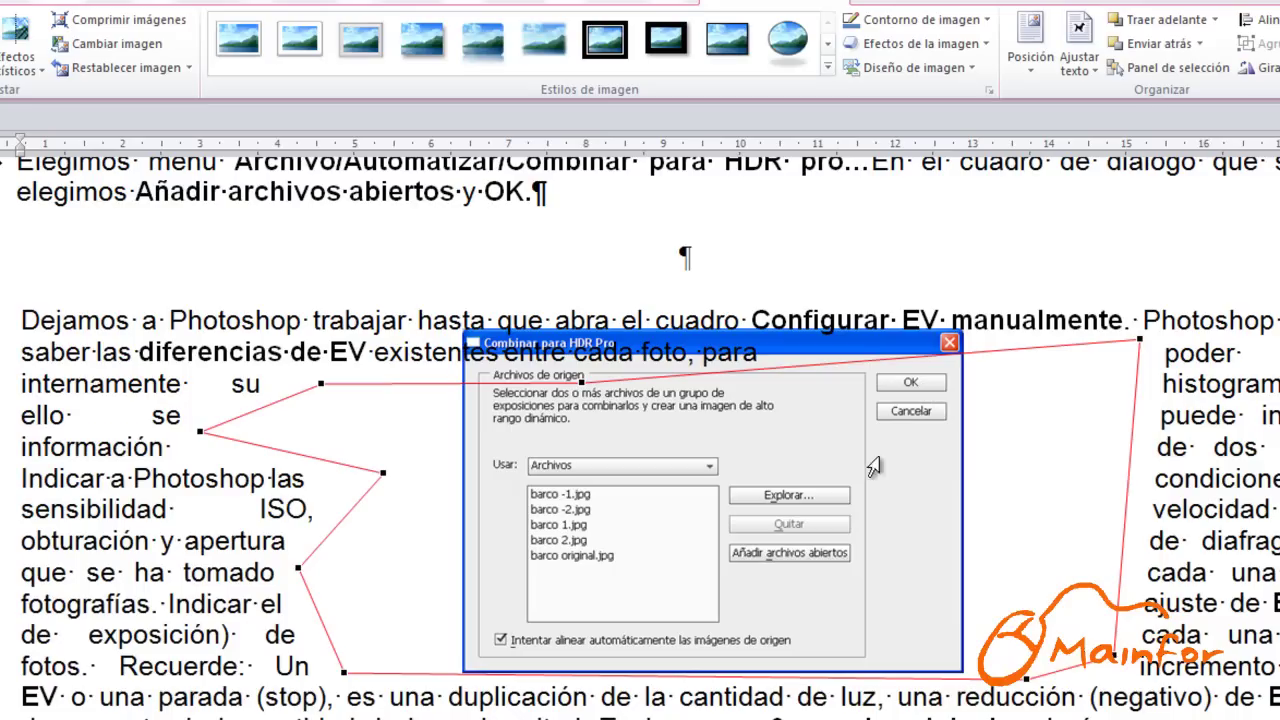
drag(1122, 478, 1006, 495)
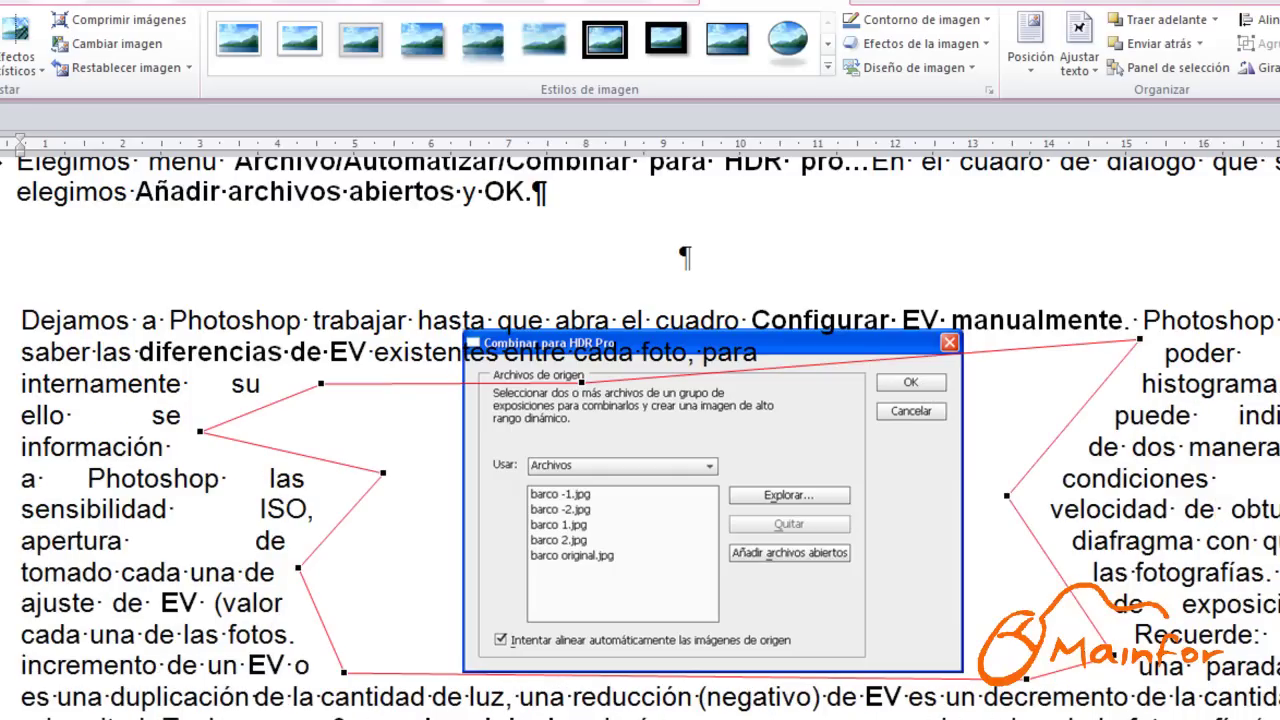
click(1199, 511)
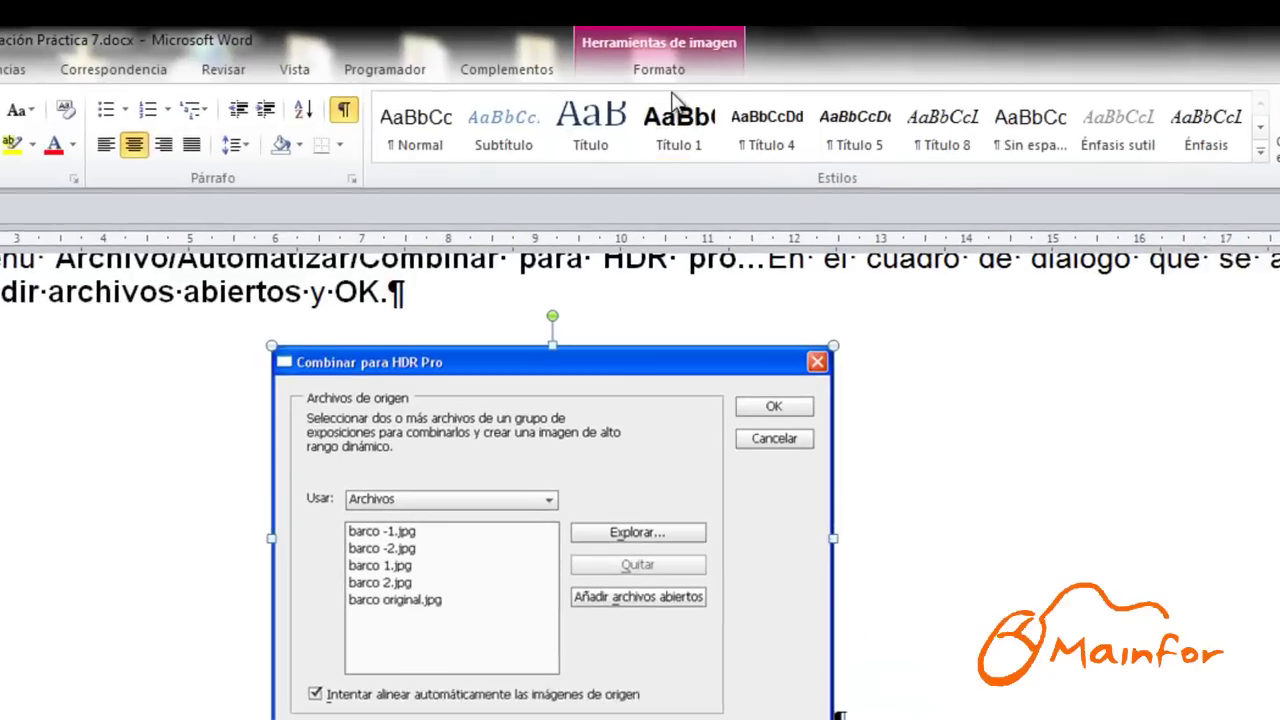
Step: Set the Combinar para HDR Pro image's text wrapping to Arriba y abajo
click(714, 45)
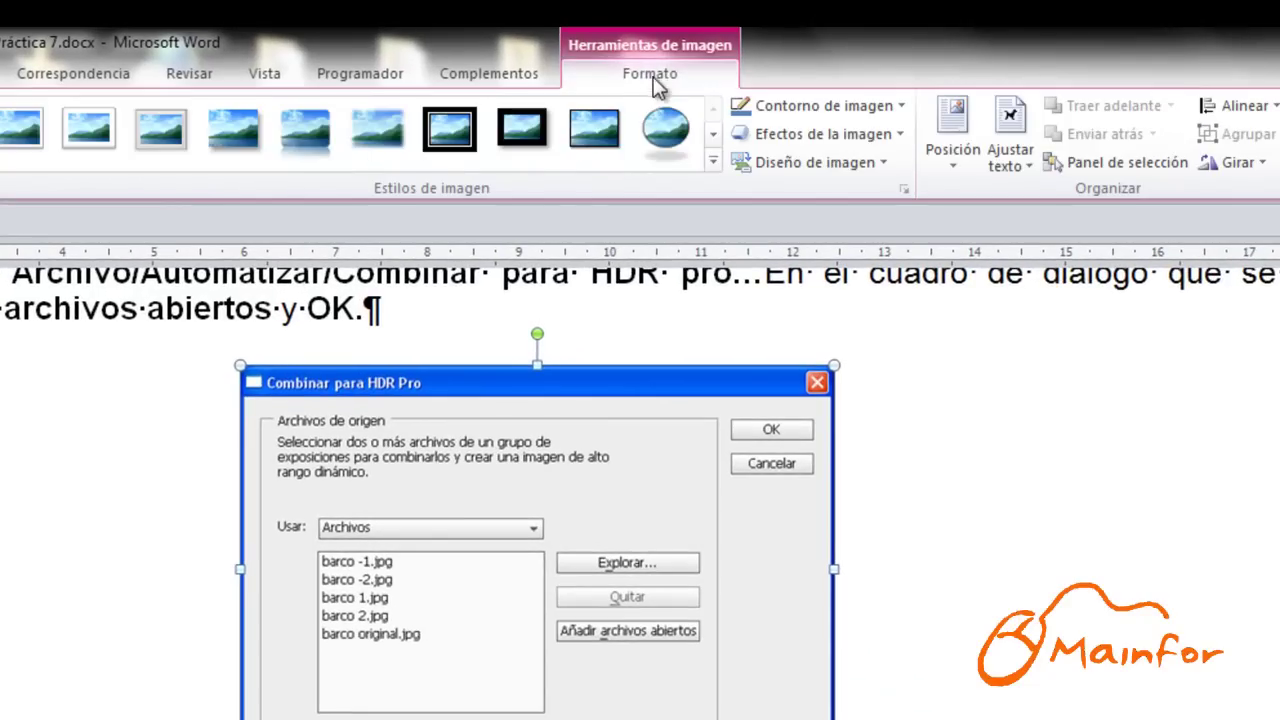
click(1010, 150)
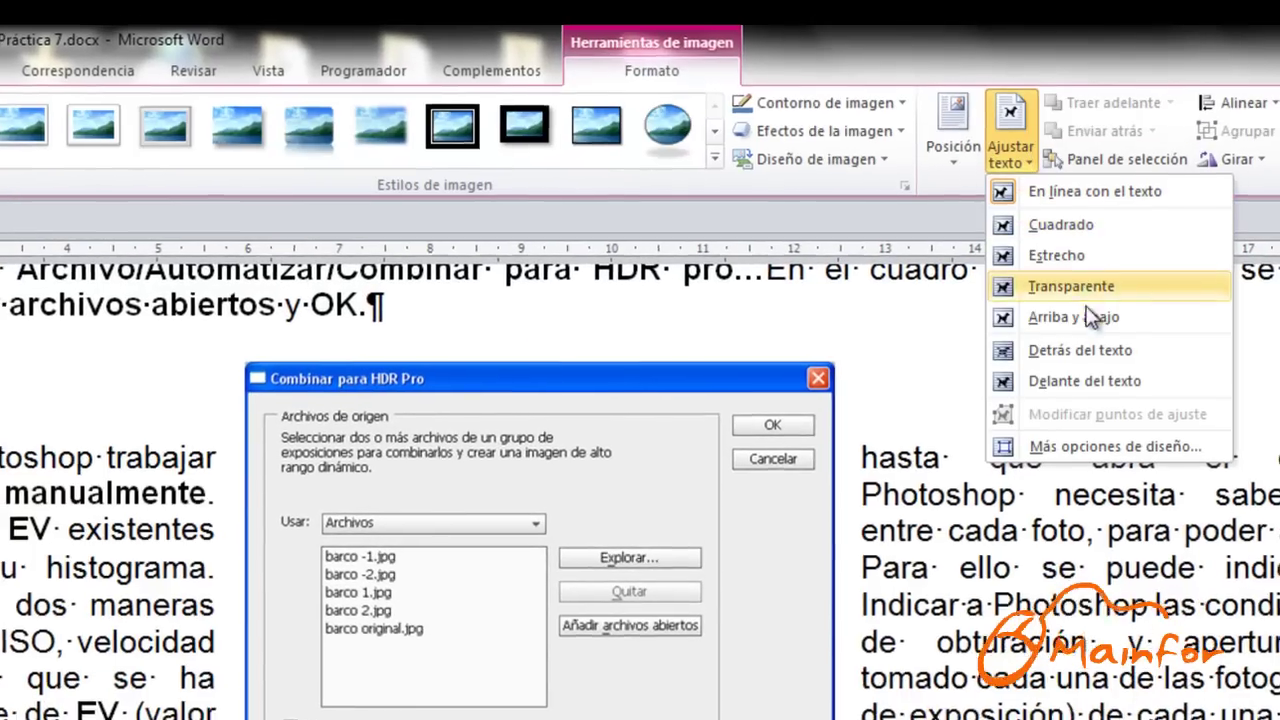
click(1075, 320)
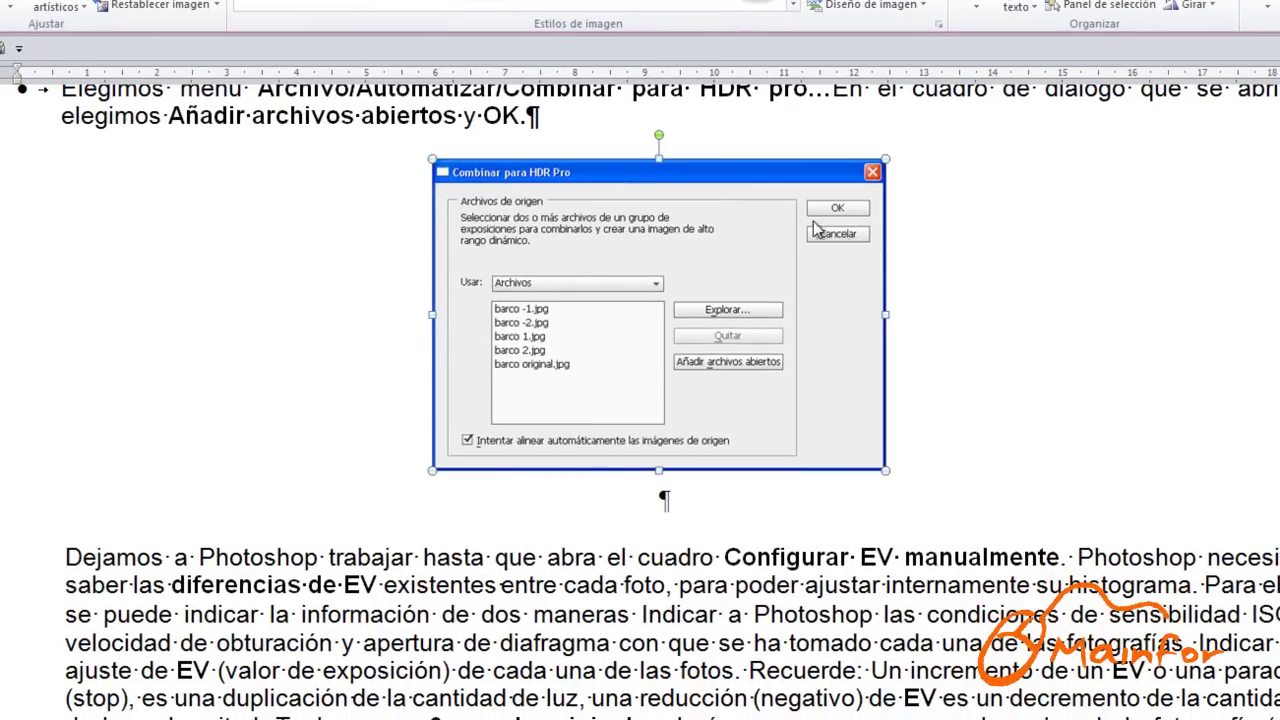
Step: Try to rotate the image by entering a Giro angle in its size and position settings
right_click(757, 241)
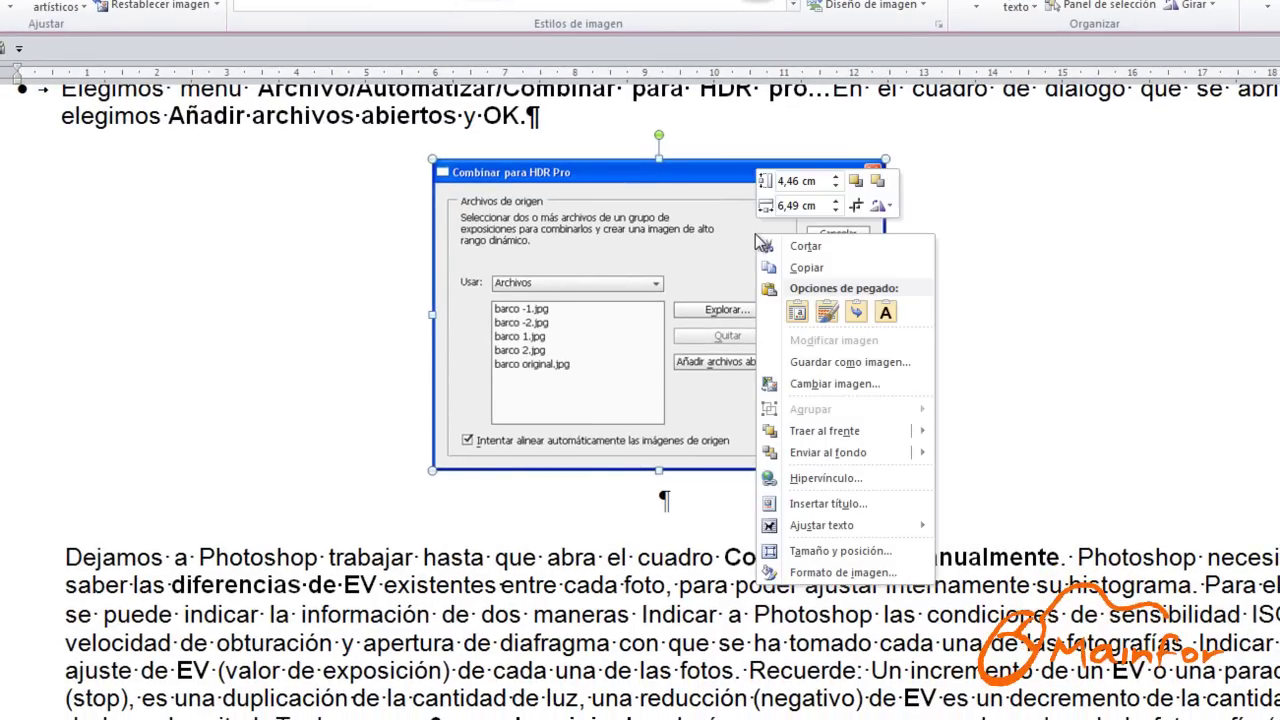
click(849, 550)
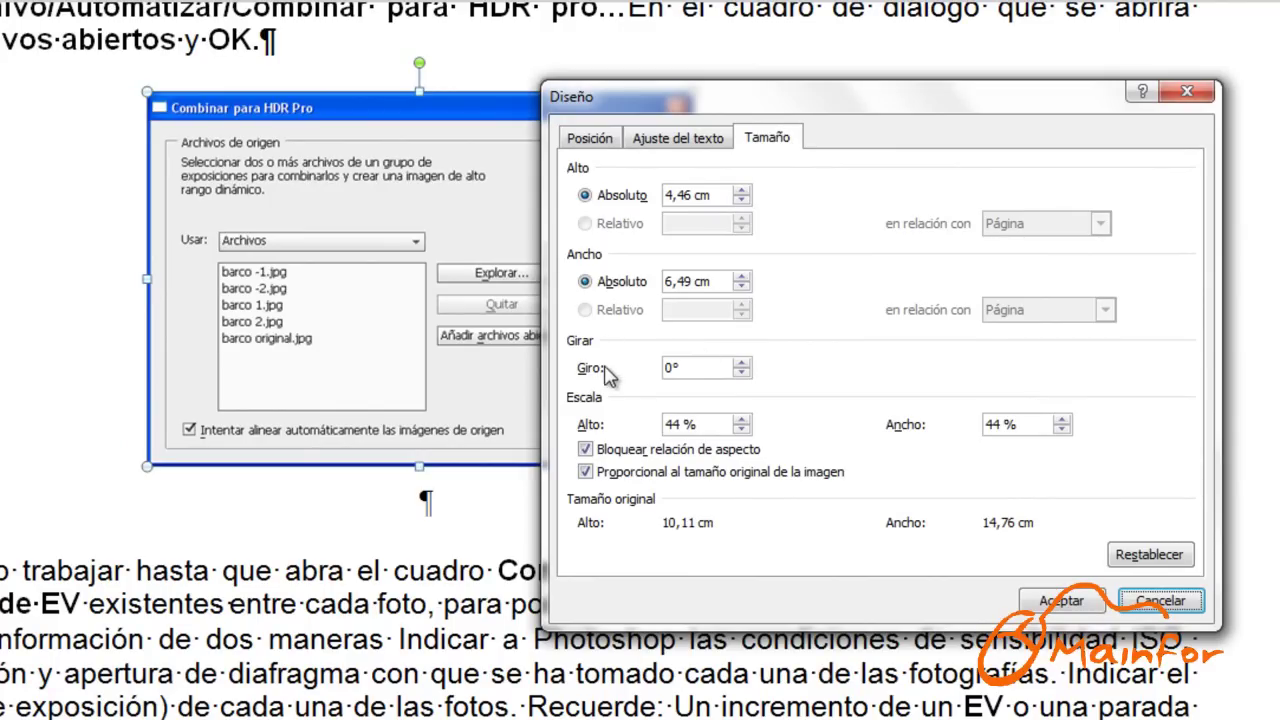
click(741, 363)
click(741, 363)
drag(726, 371, 600, 376)
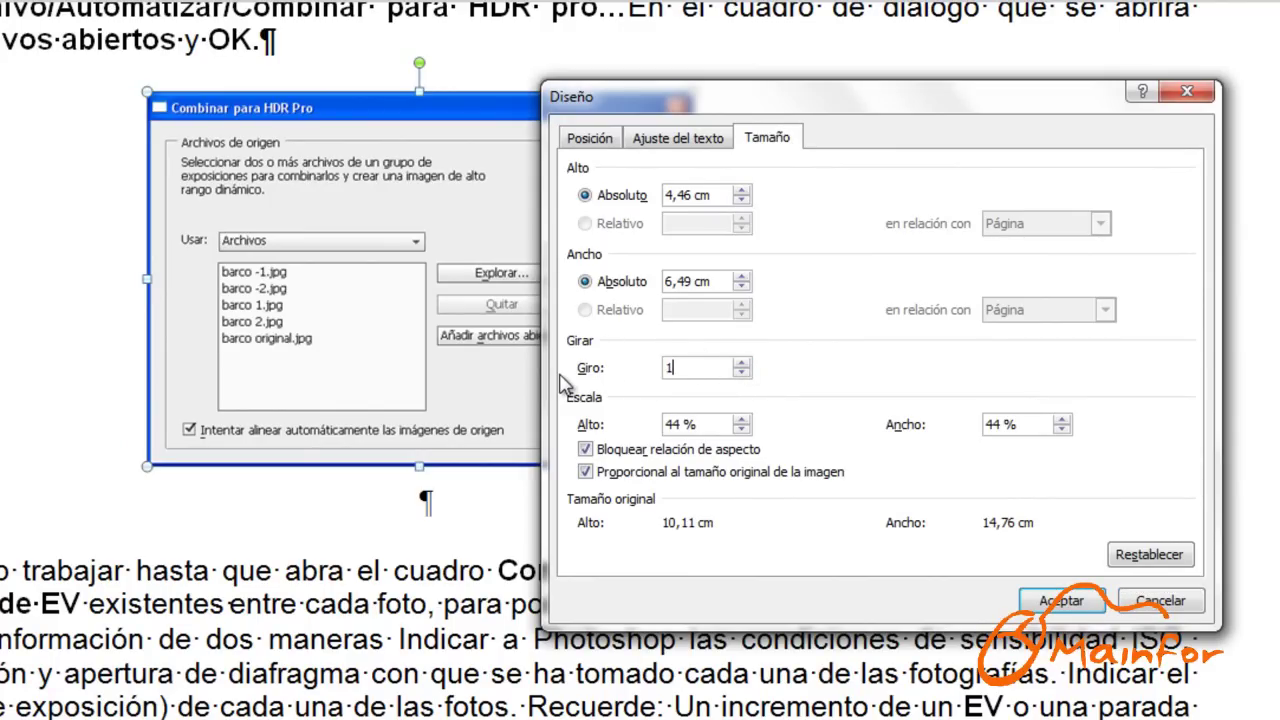
click(1063, 600)
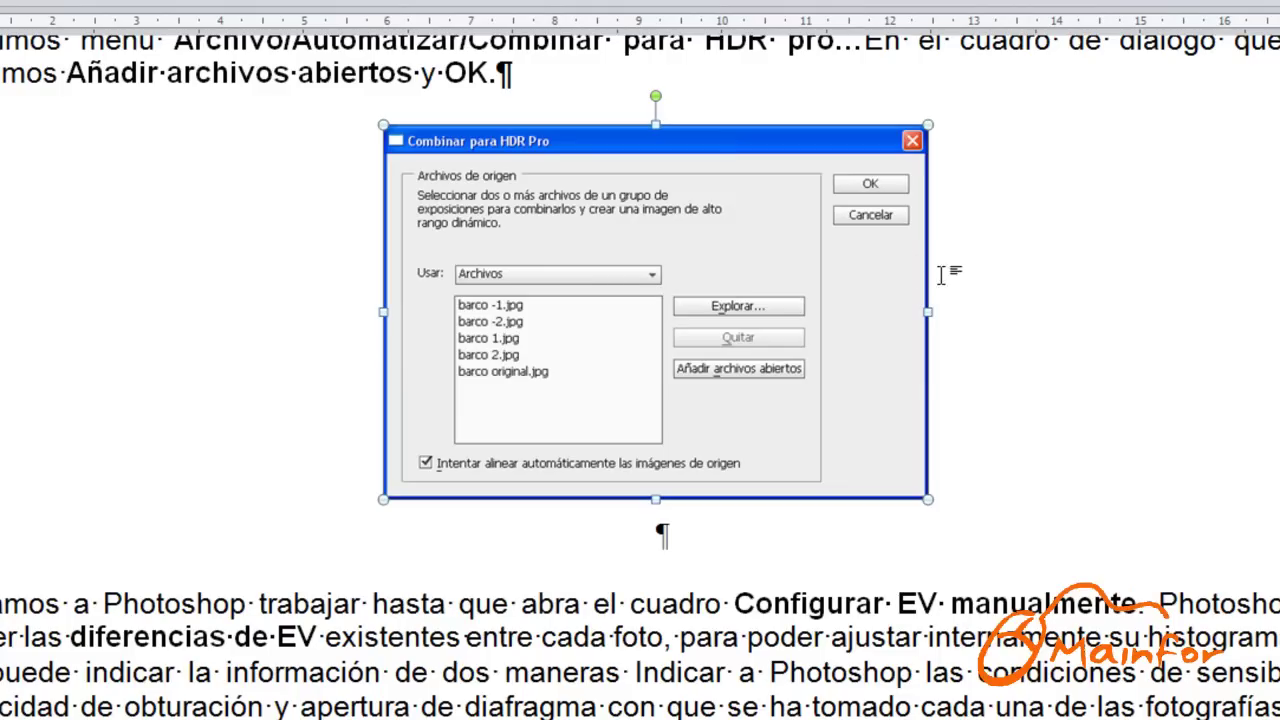
Step: Set the image's horizontal position to Posición relativa 11% in relation to Margen interior in its layout settings
right_click(678, 223)
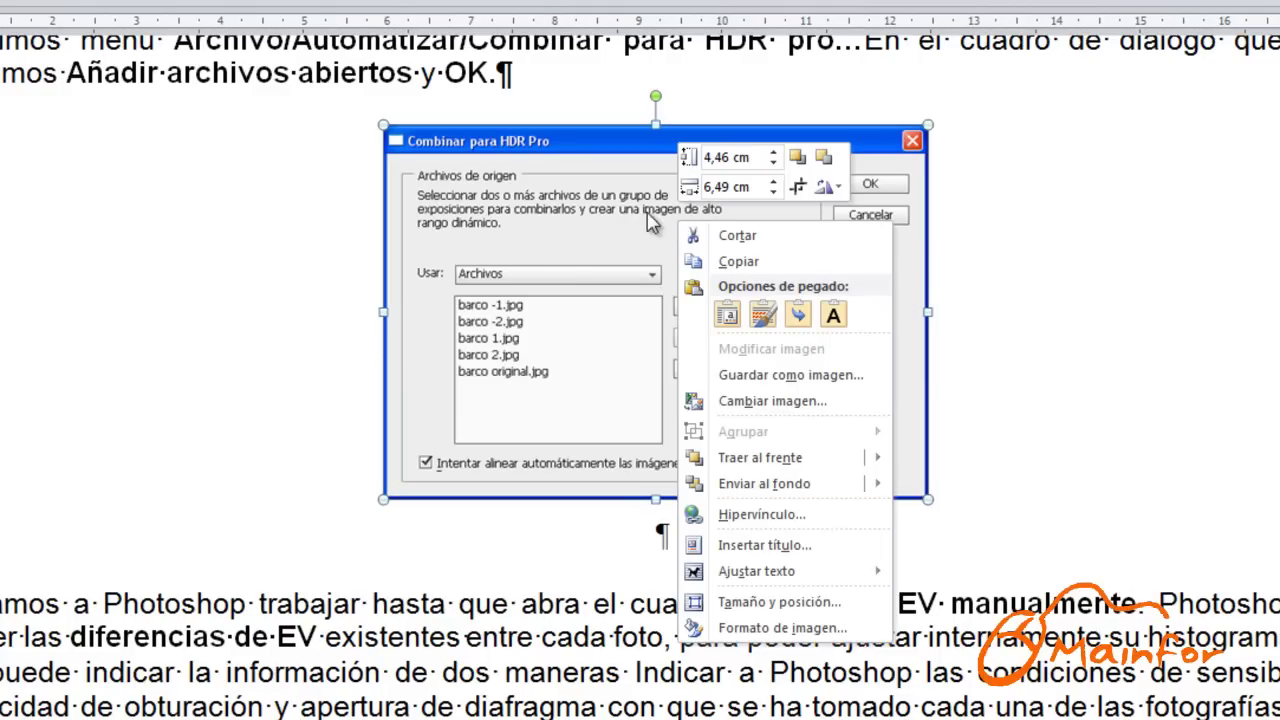
click(798, 602)
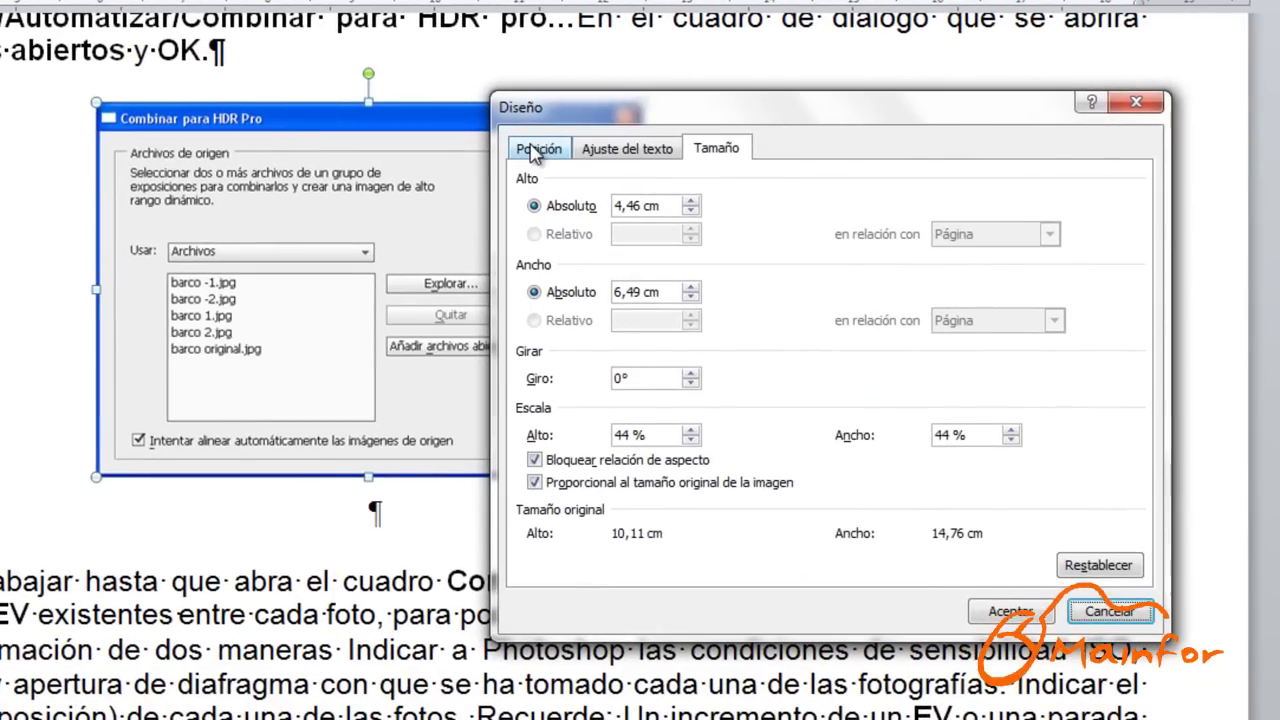
click(535, 150)
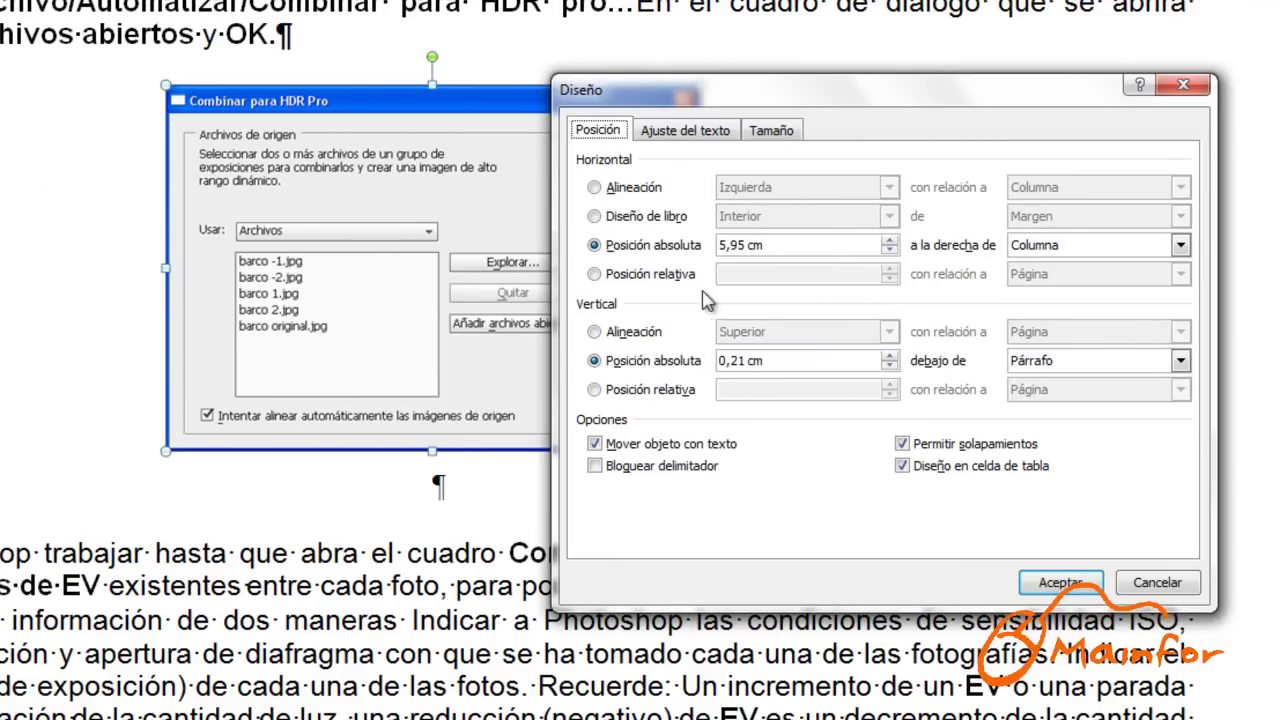
click(597, 278)
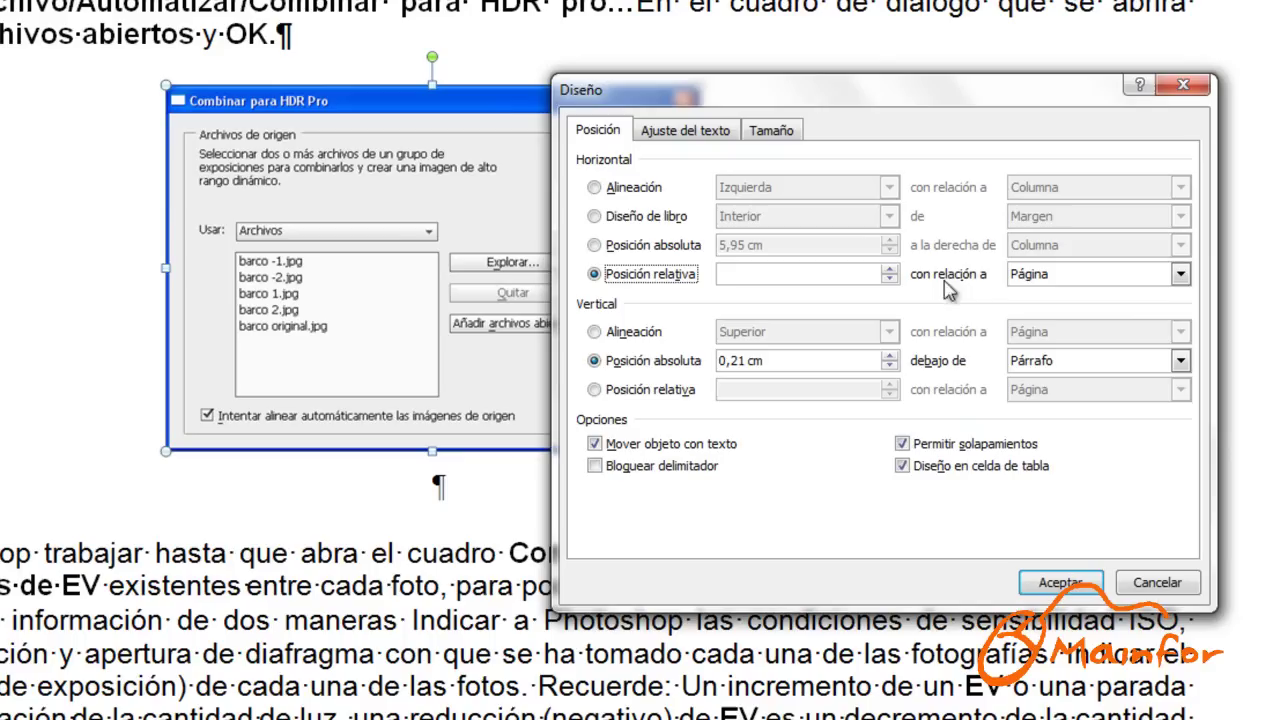
click(1180, 274)
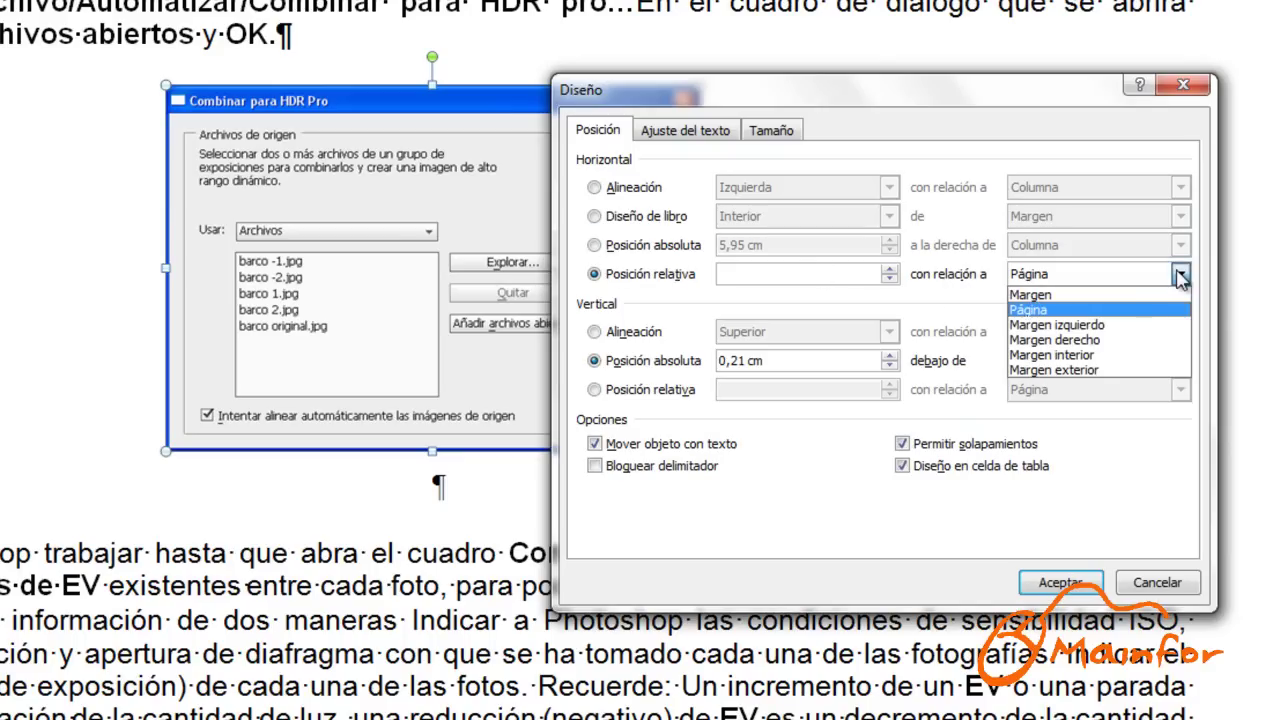
click(1080, 366)
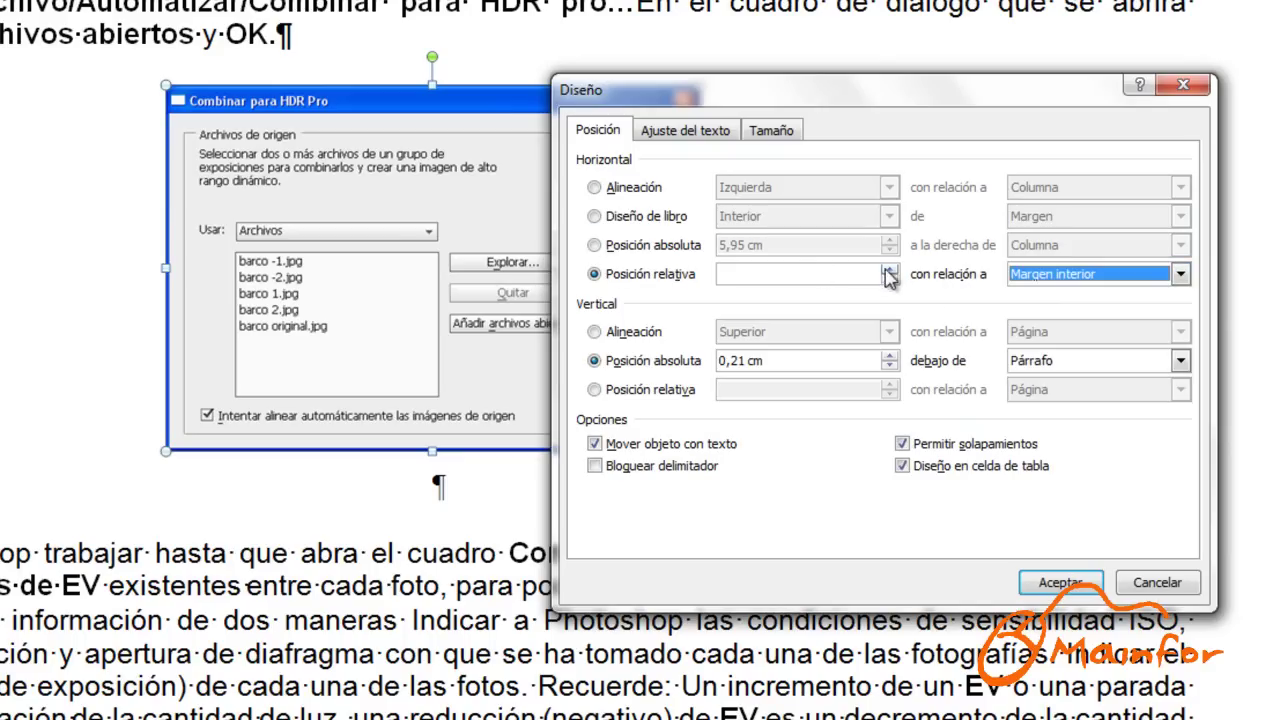
click(886, 269)
click(886, 269)
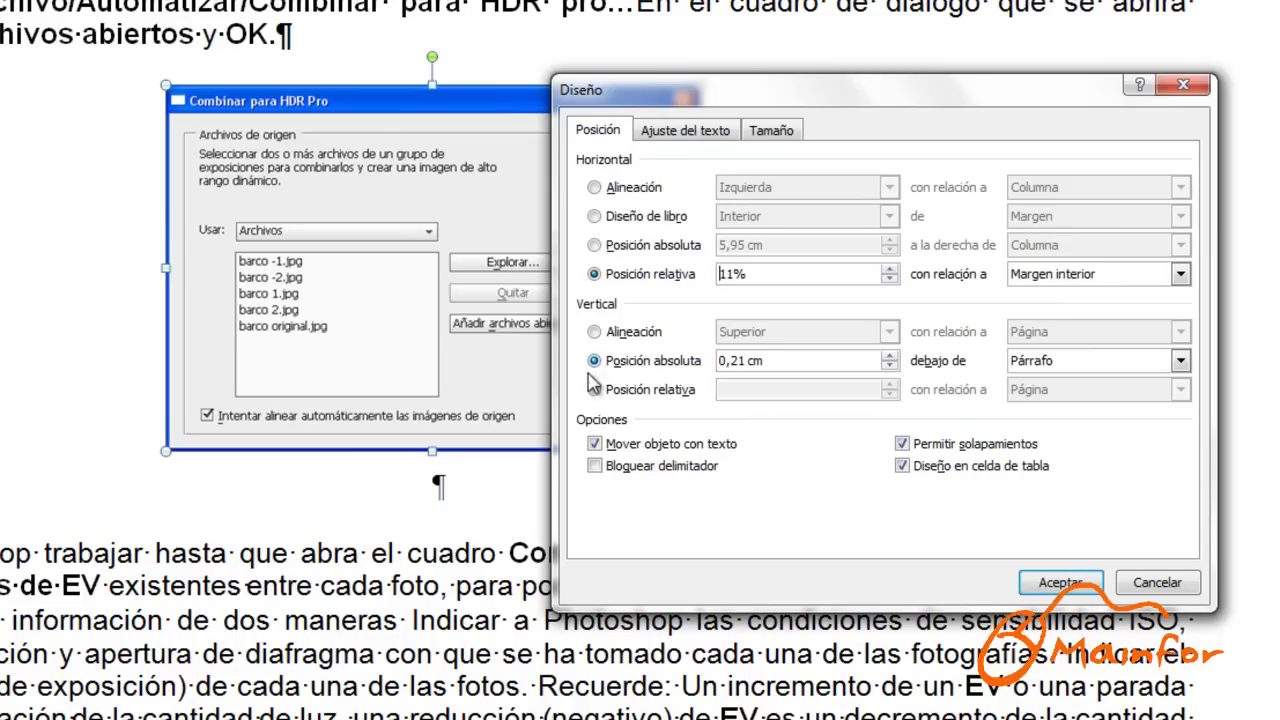
Step: Switch the image's vertical position to Posición relativa in relation to Margen interior and raise its percentage
click(596, 390)
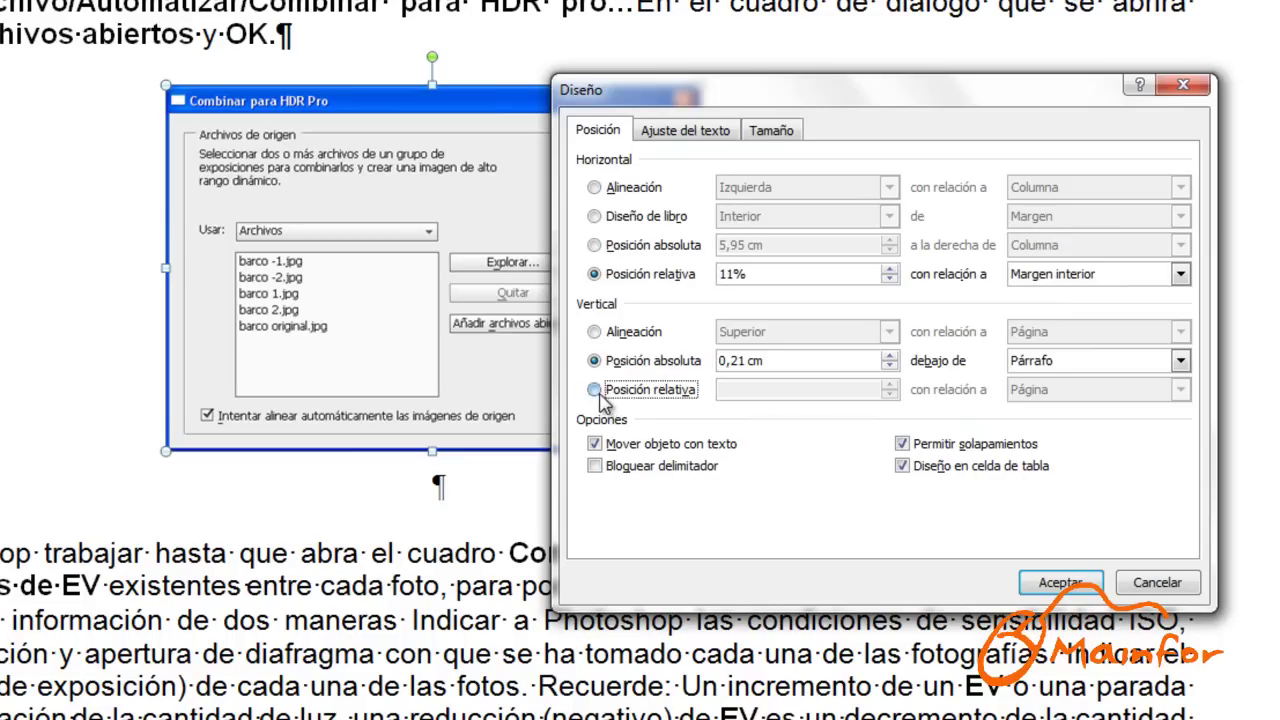
click(1180, 390)
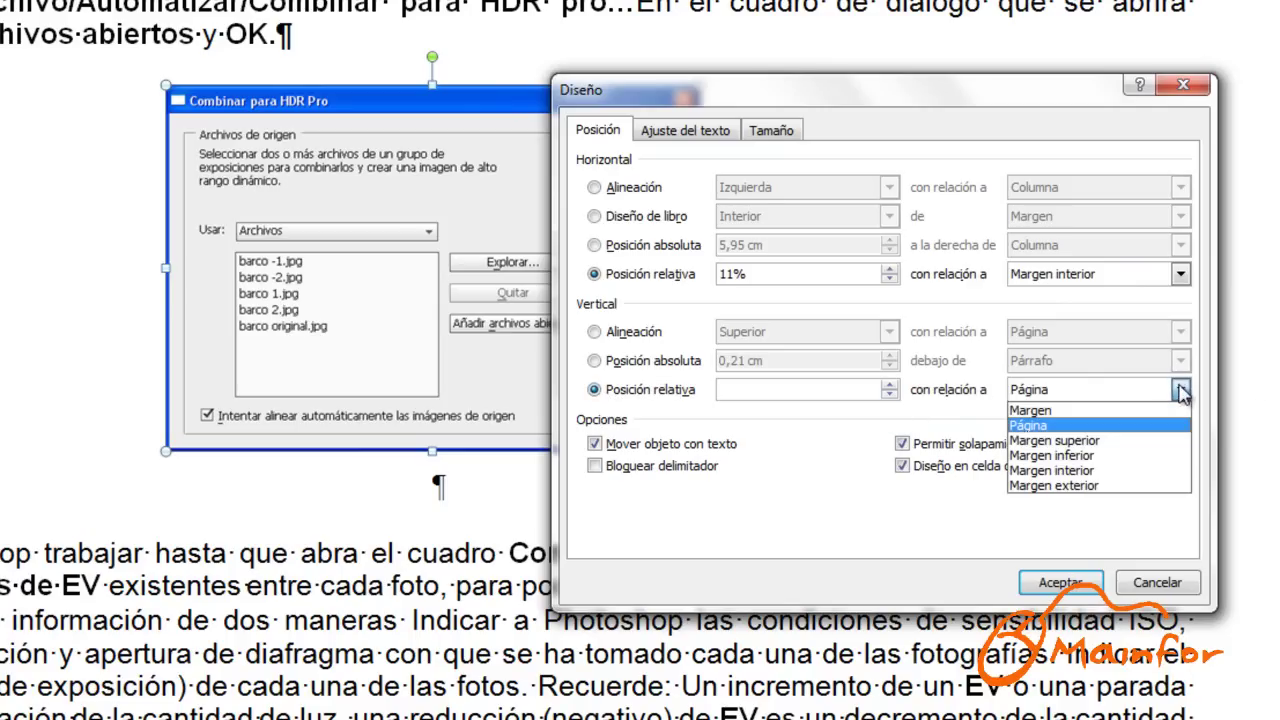
click(1089, 470)
click(887, 385)
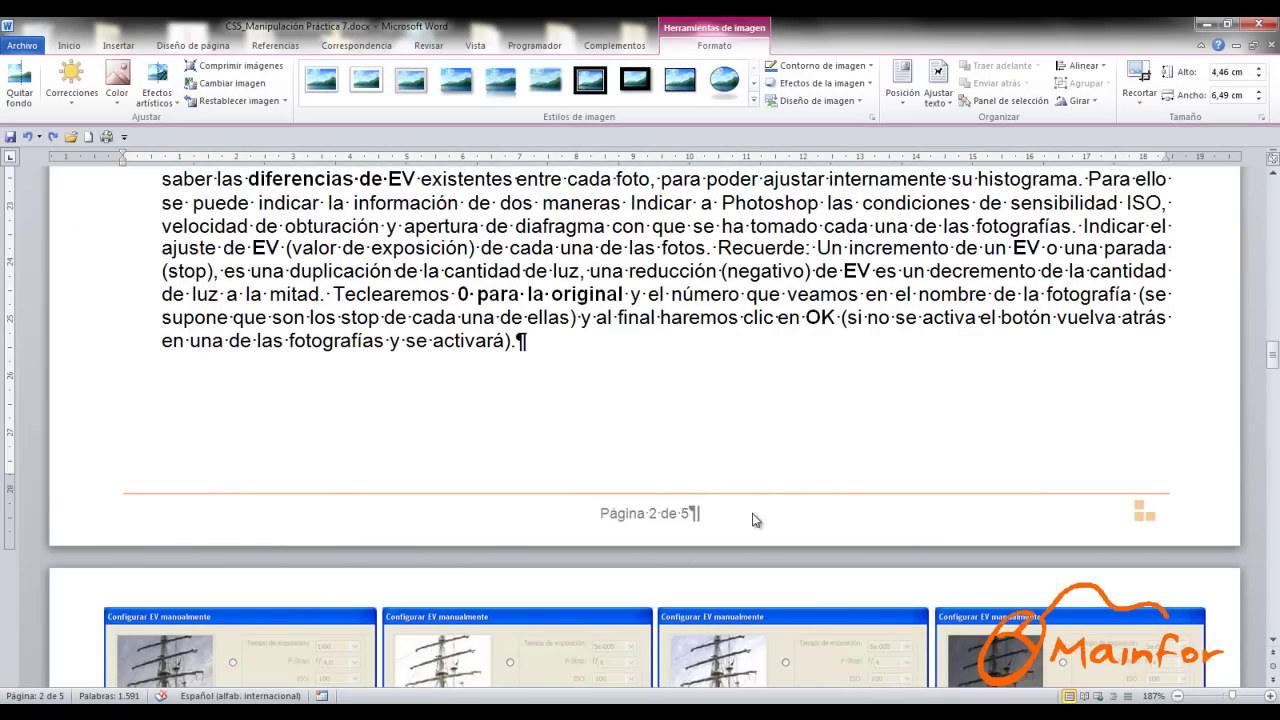
Step: Insert a four-way block arrow shape and move it up over the paragraphs beginning "Esta es una tarea" and "Para probar"
scroll(755, 520, down, 10)
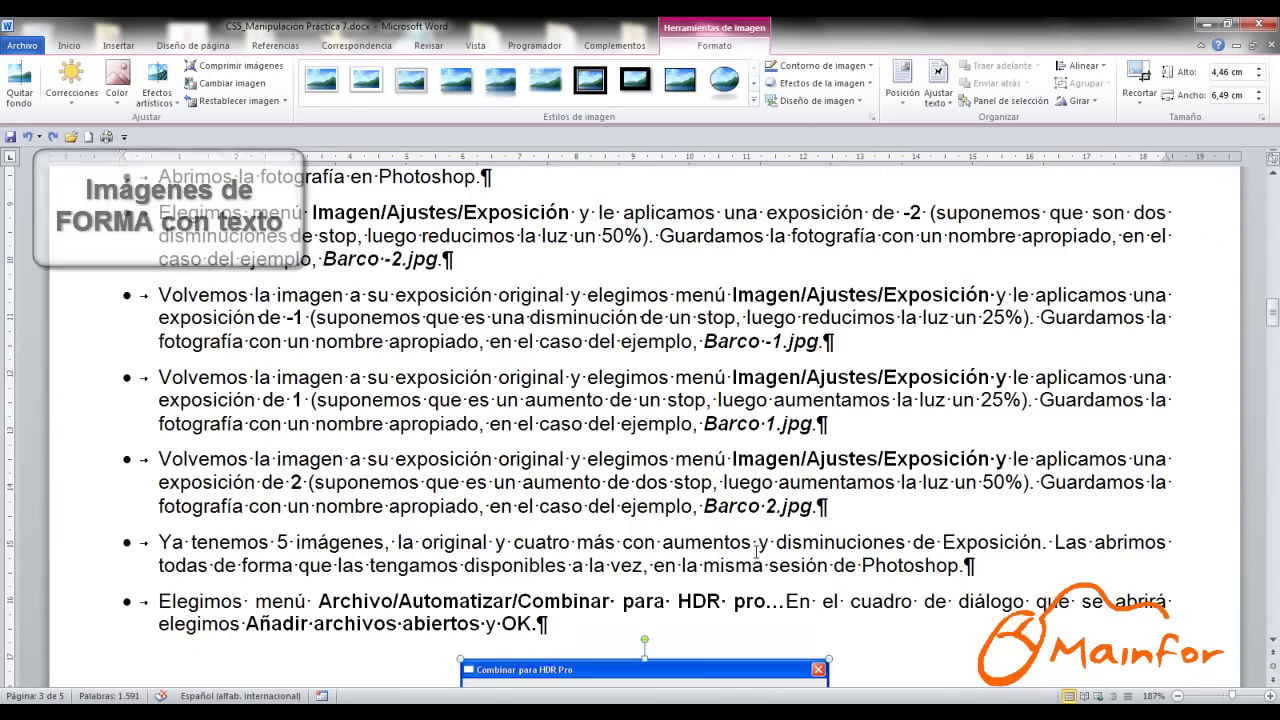
scroll(463, 272, up, 4)
click(886, 404)
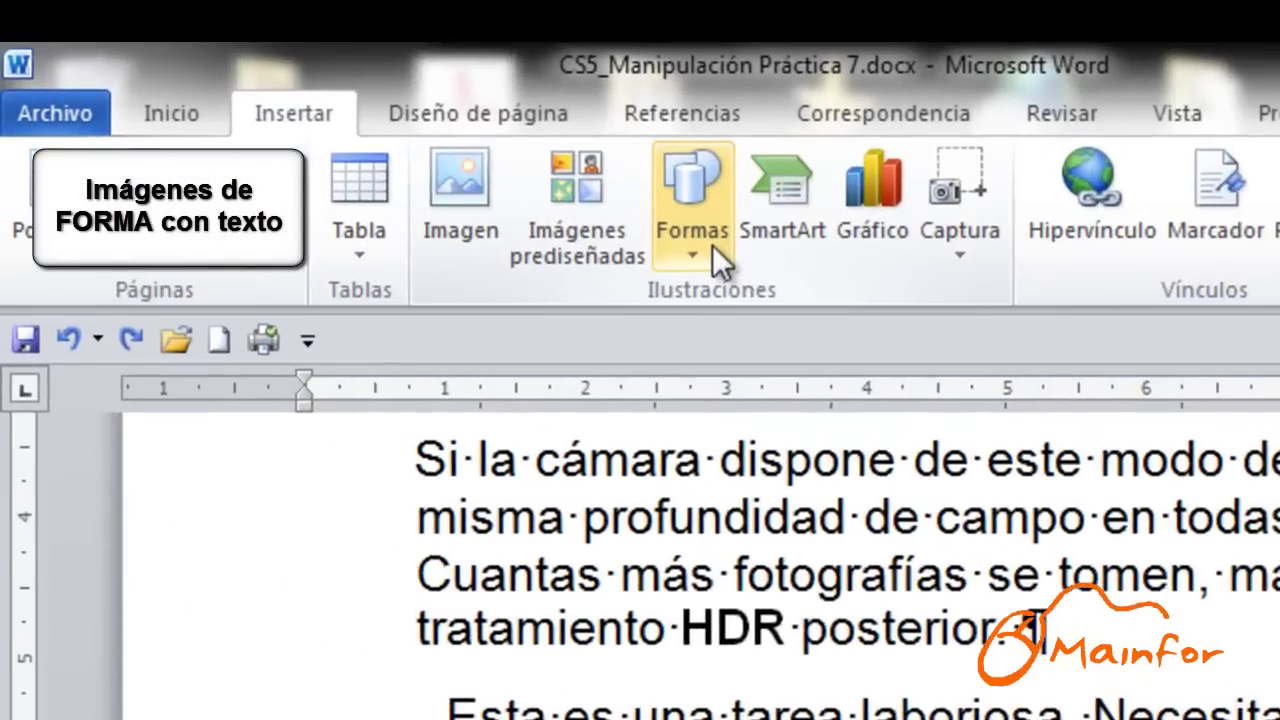
click(280, 84)
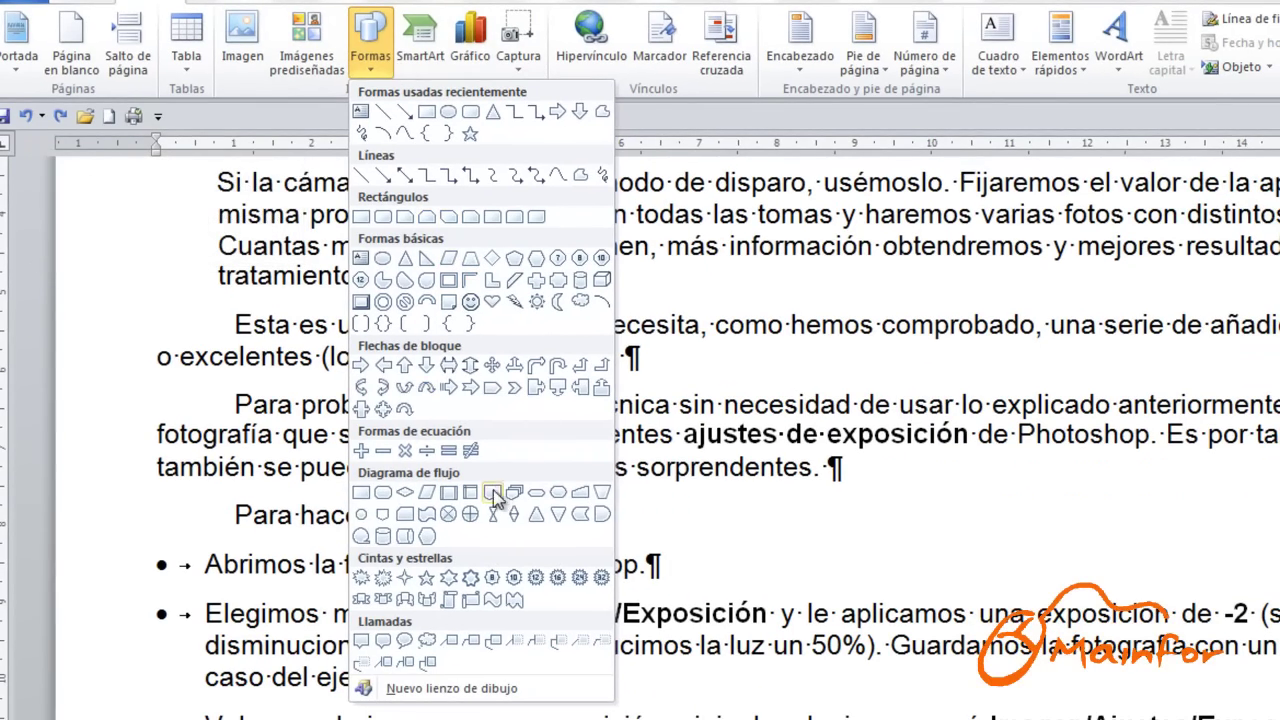
click(492, 366)
drag(984, 454, 1268, 719)
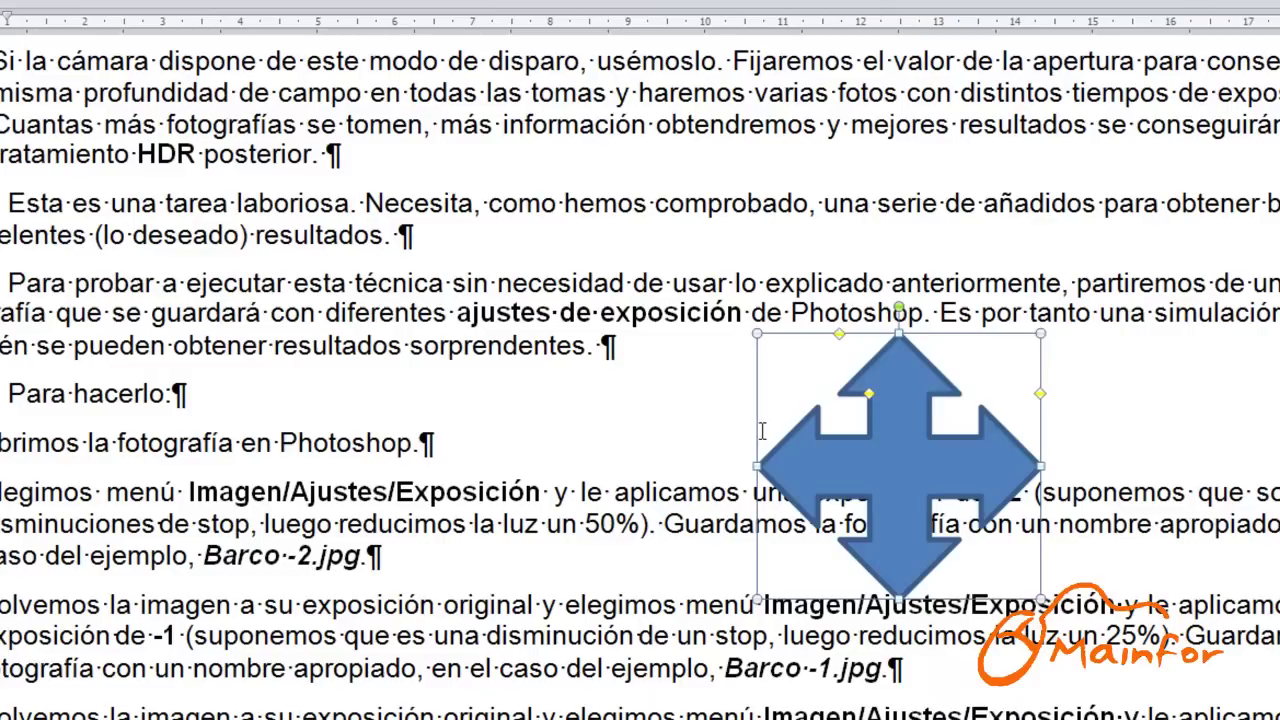
drag(913, 485, 785, 295)
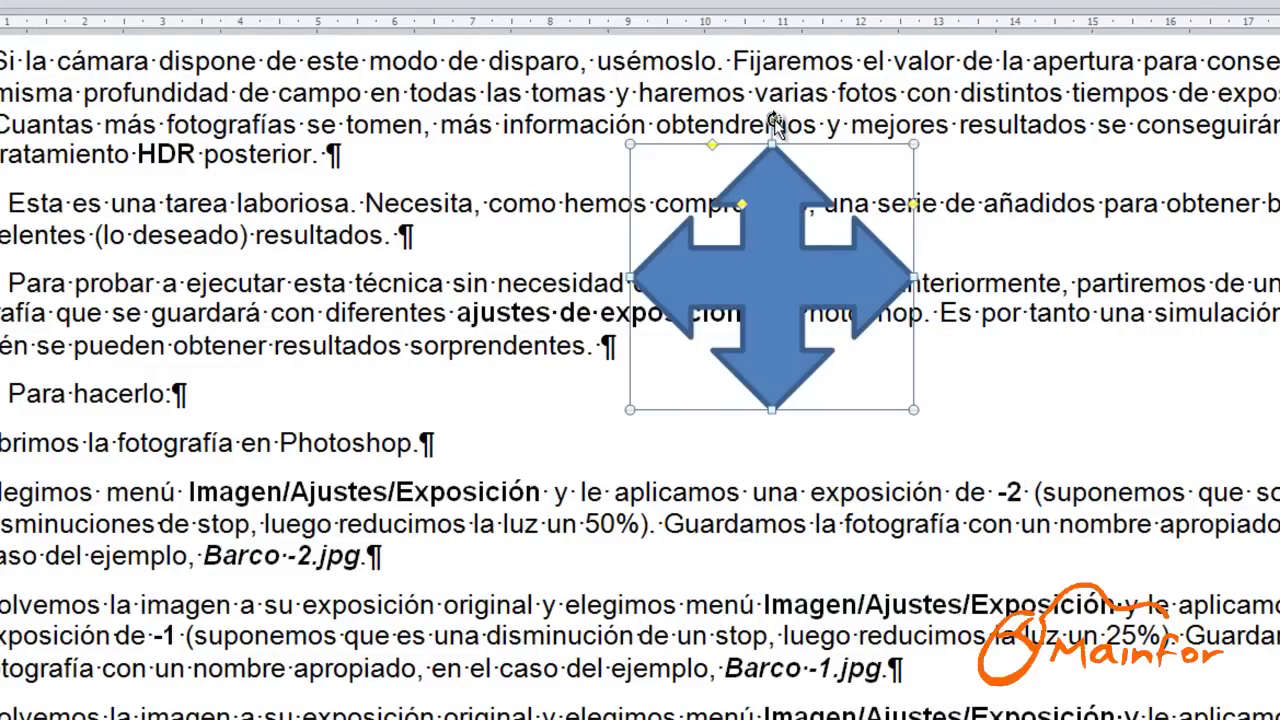
mouse_move(774, 119)
mouse_down()
mouse_move(872, 166)
mouse_move(806, 113)
mouse_move(772, 119)
mouse_up()
Step: Enable text inside the arrow shape, enter the sample text dfdfsf and delete it again
right_click(783, 265)
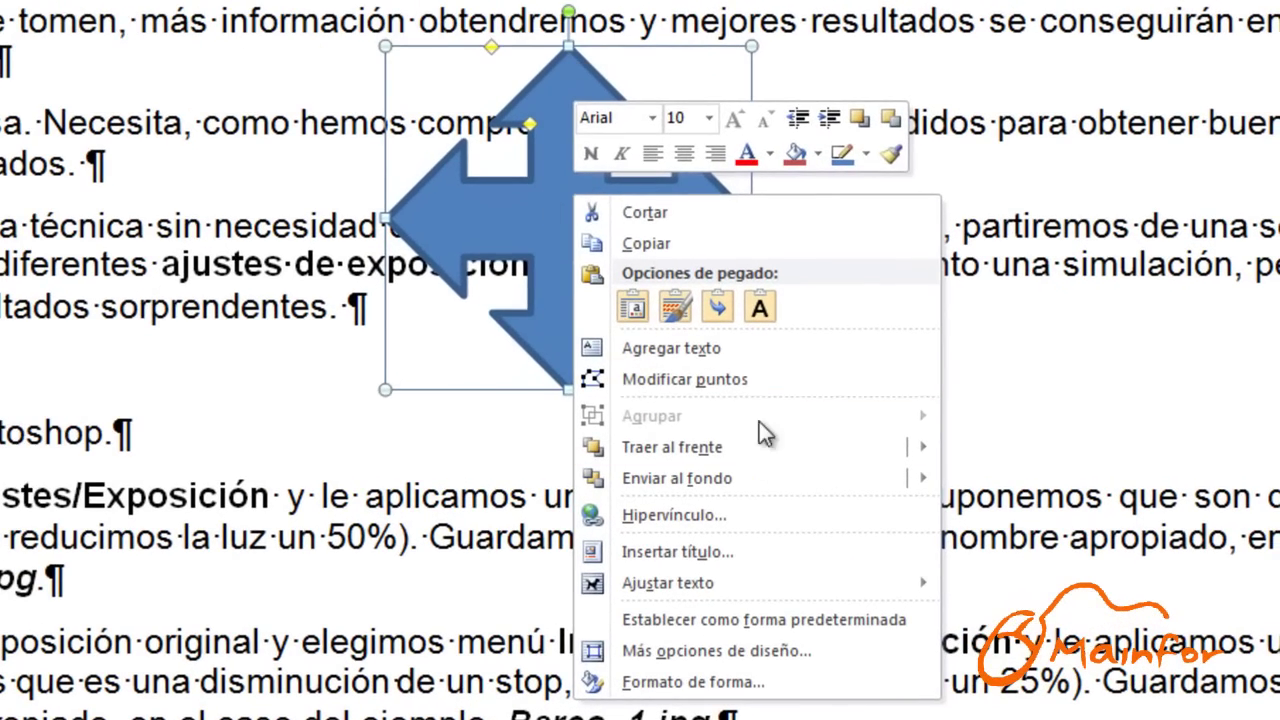
click(678, 349)
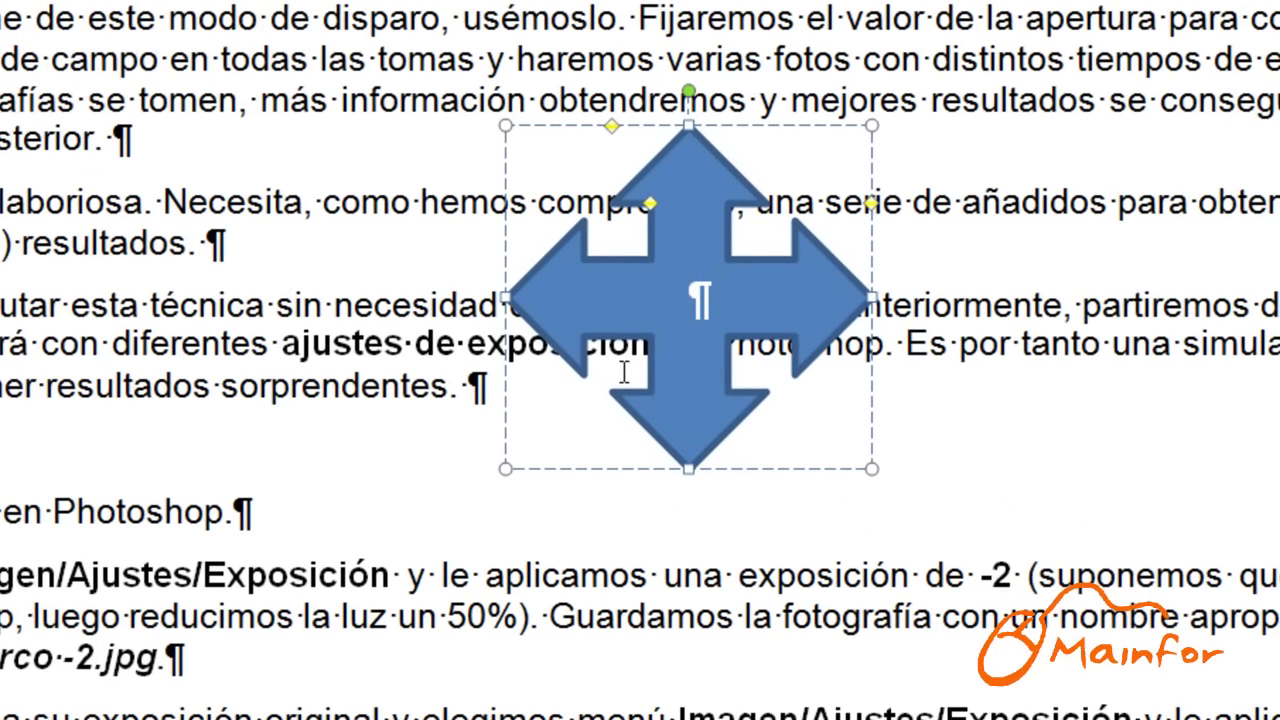
text(dfdfsf)
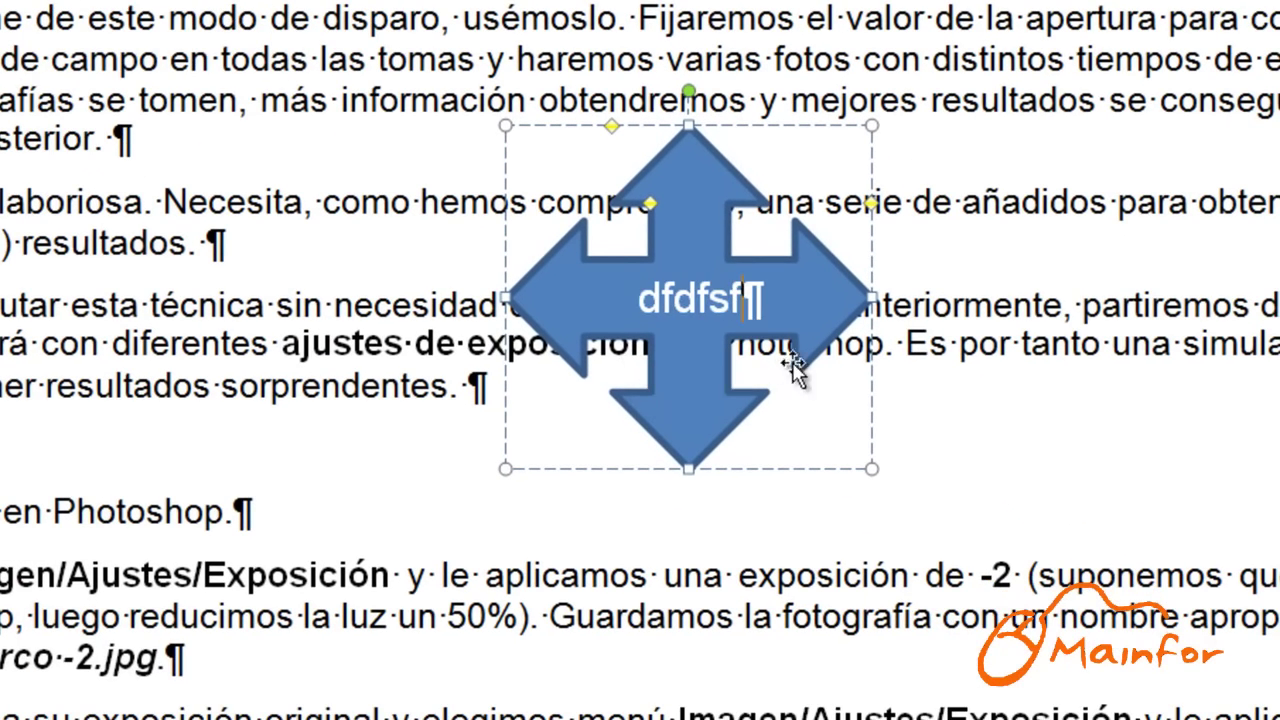
key(BackSpace)
key(BackSpace)
key(BackSpace)
key(BackSpace)
key(BackSpace)
key(BackSpace)
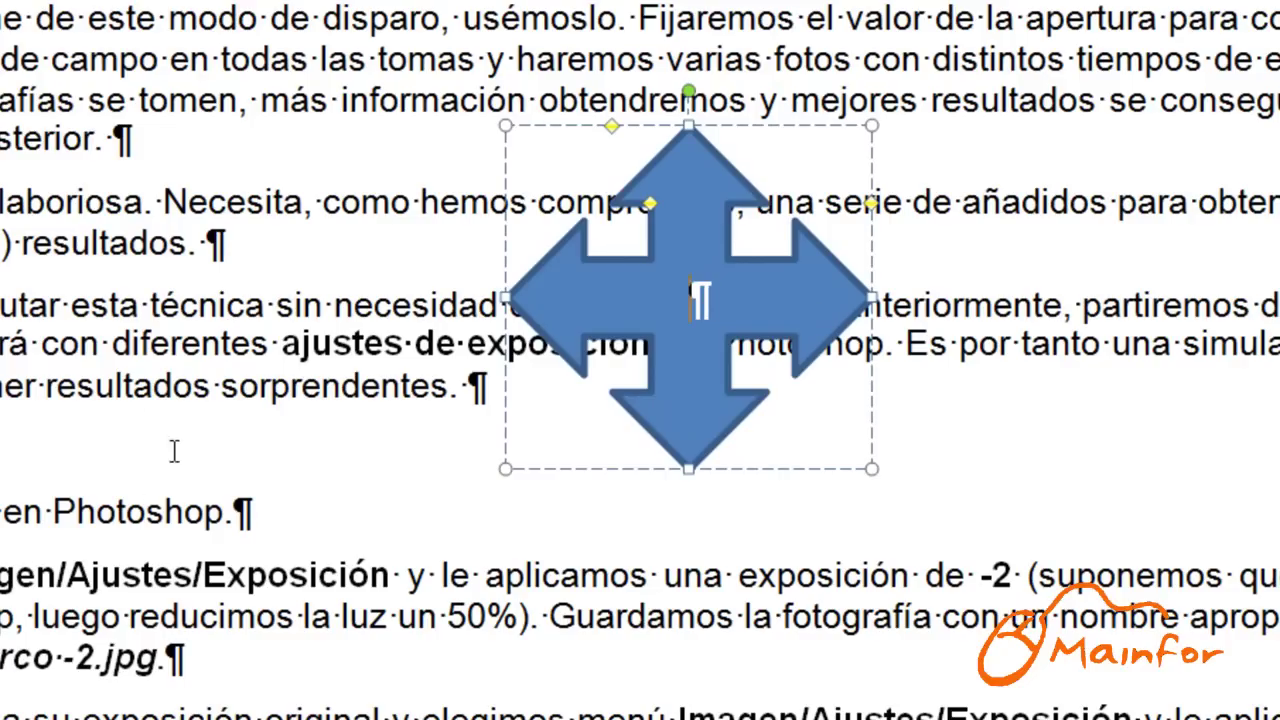
Step: Copy the word Photoshop from the "Abrimos la fotografía" line into the arrow shape
drag(62, 512, 224, 517)
key(ctrl+c)
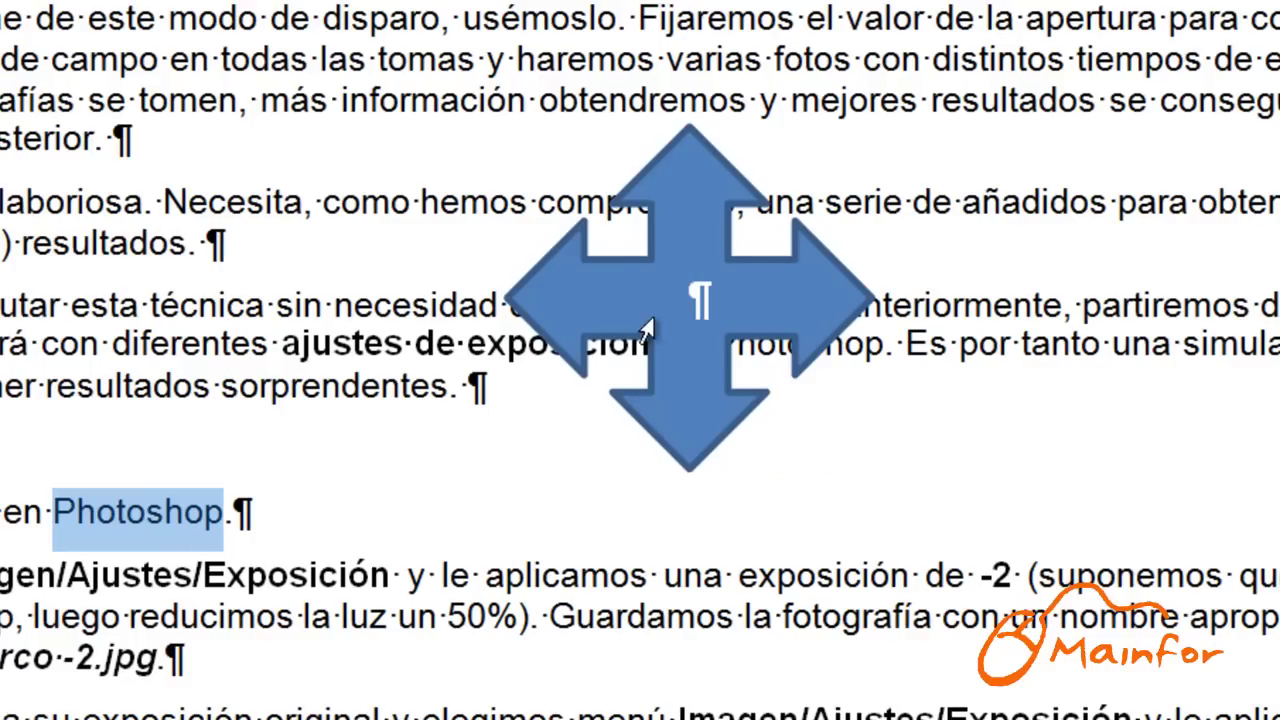
click(690, 298)
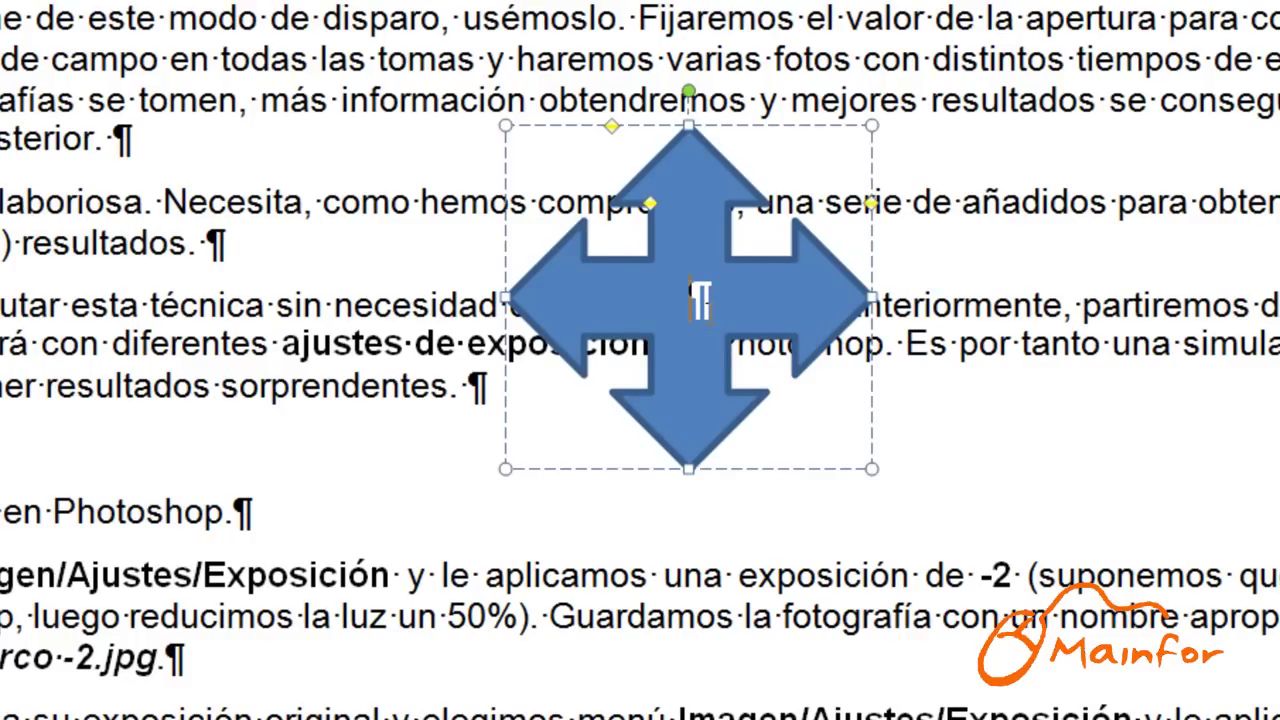
key(ctrl+v)
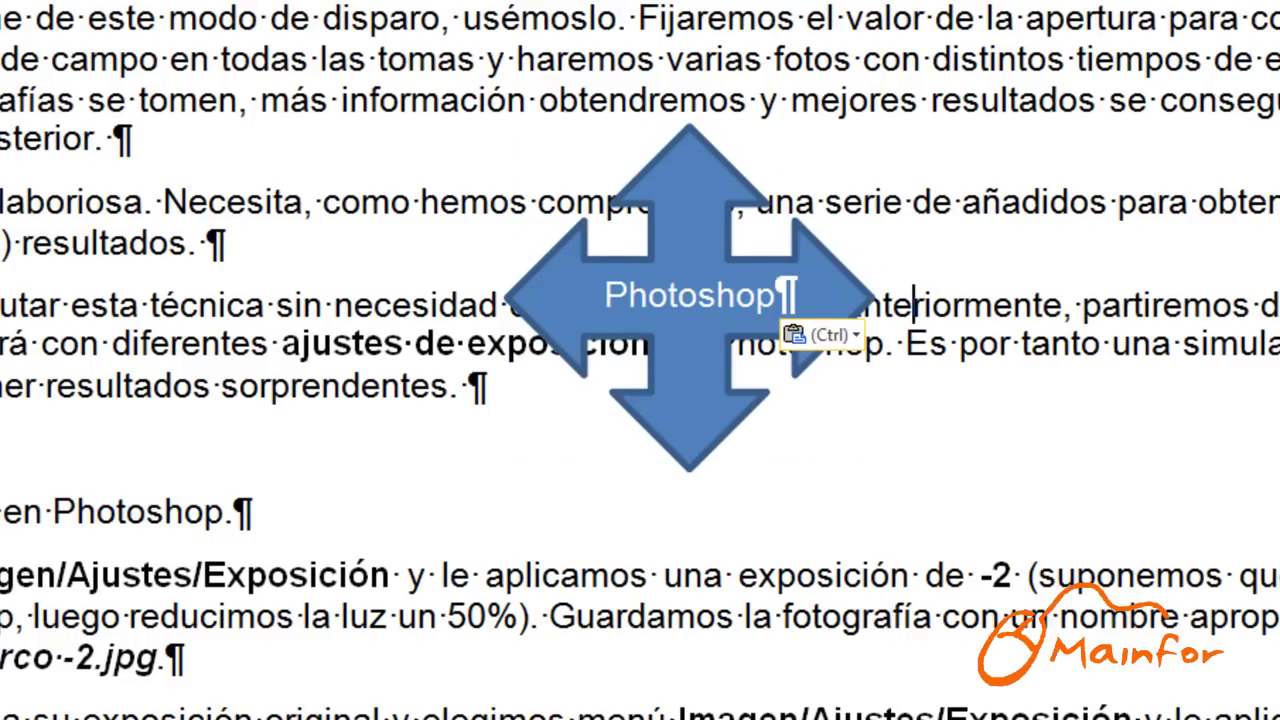
Step: Hide the formatting marks and draw a rectangular text box beside the "Para hacerlo:" line, just below the "Para probar" paragraph
key(ctrl+shift+8)
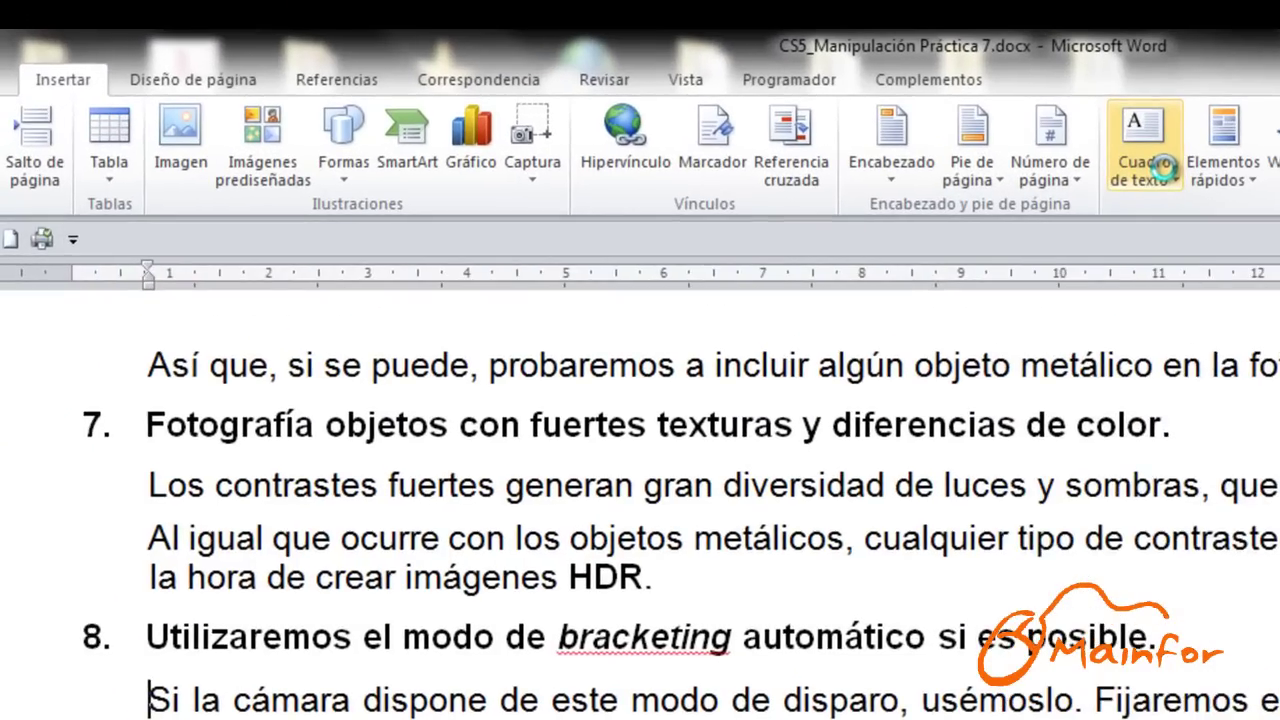
click(727, 64)
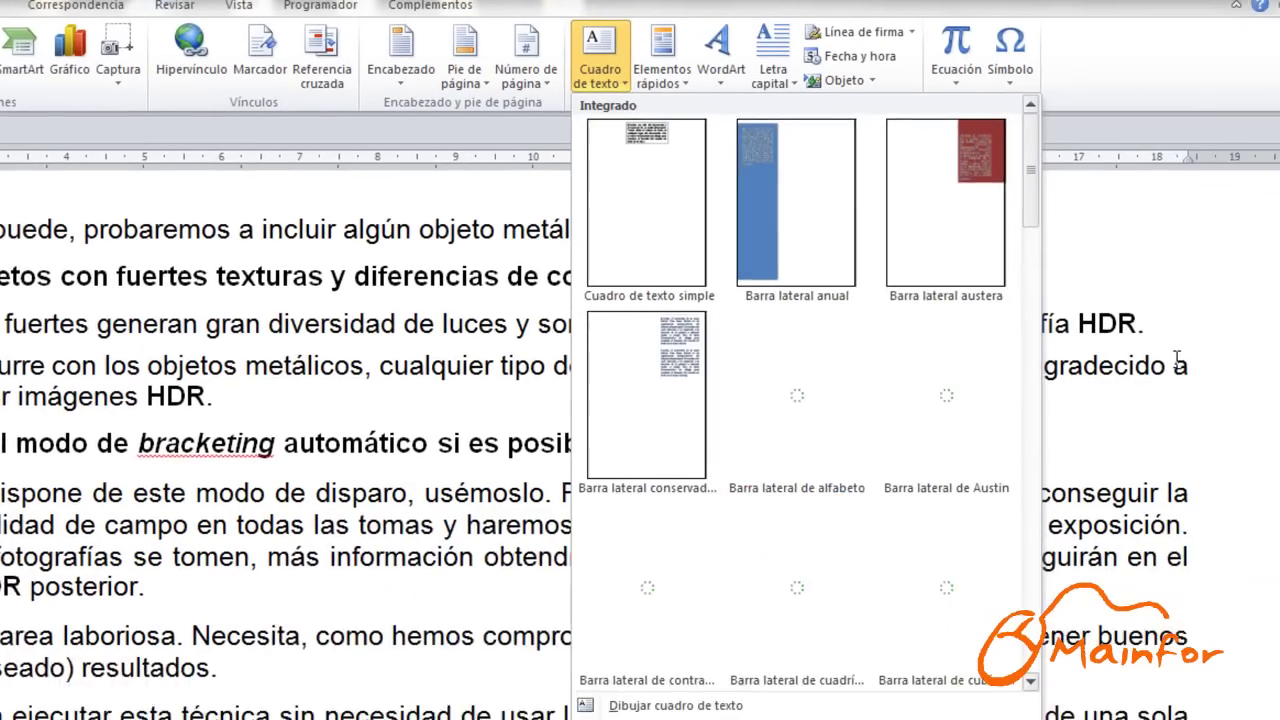
click(1174, 357)
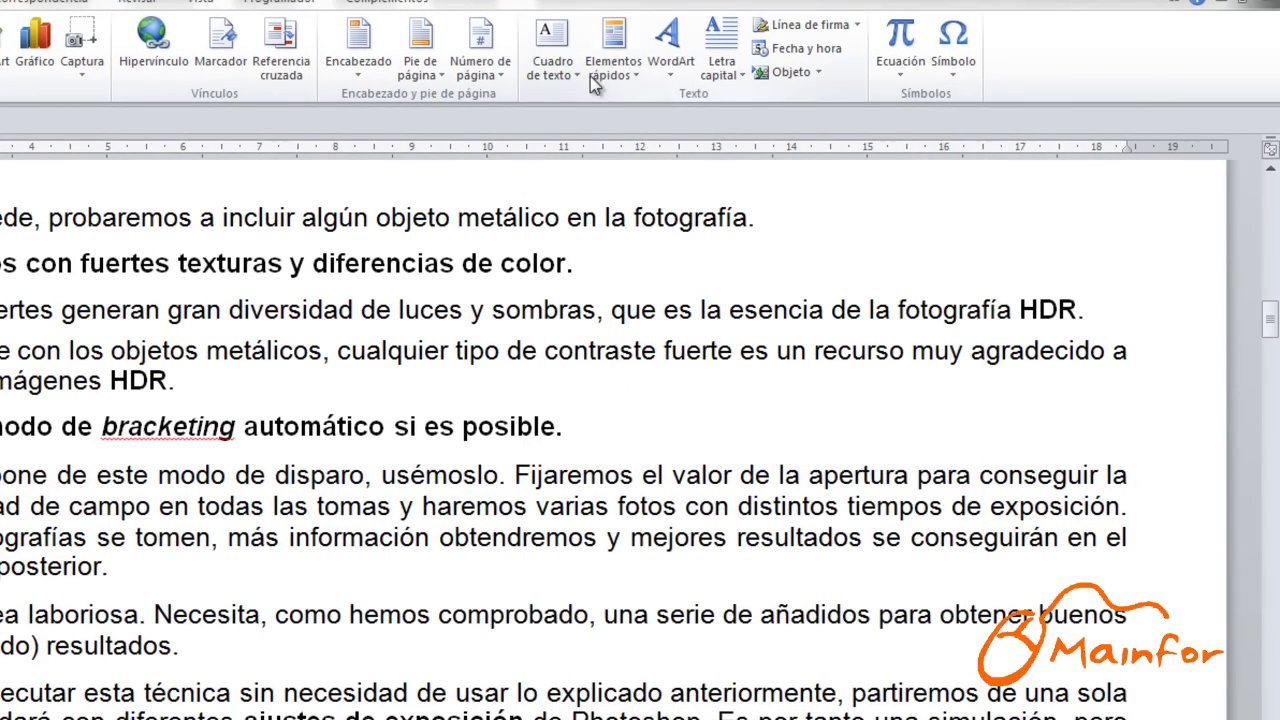
click(553, 60)
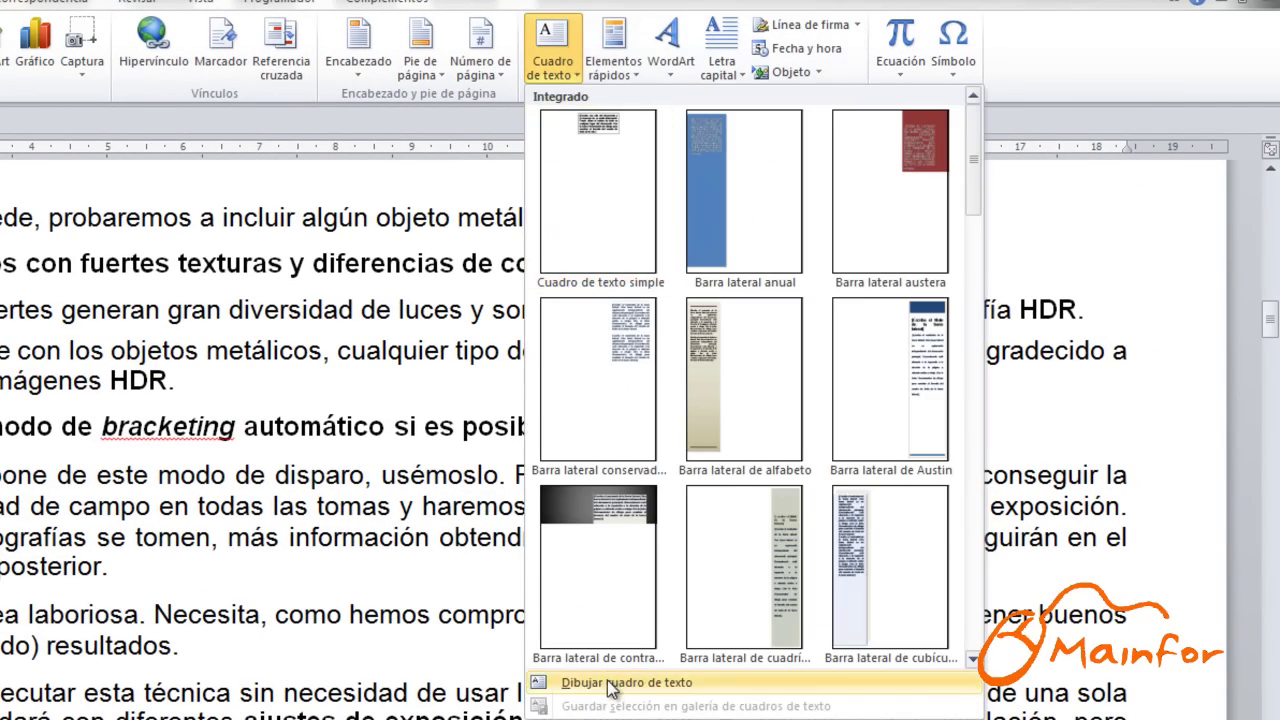
click(606, 684)
scroll(469, 551, down, 2)
drag(469, 551, 726, 653)
drag(757, 535, 890, 578)
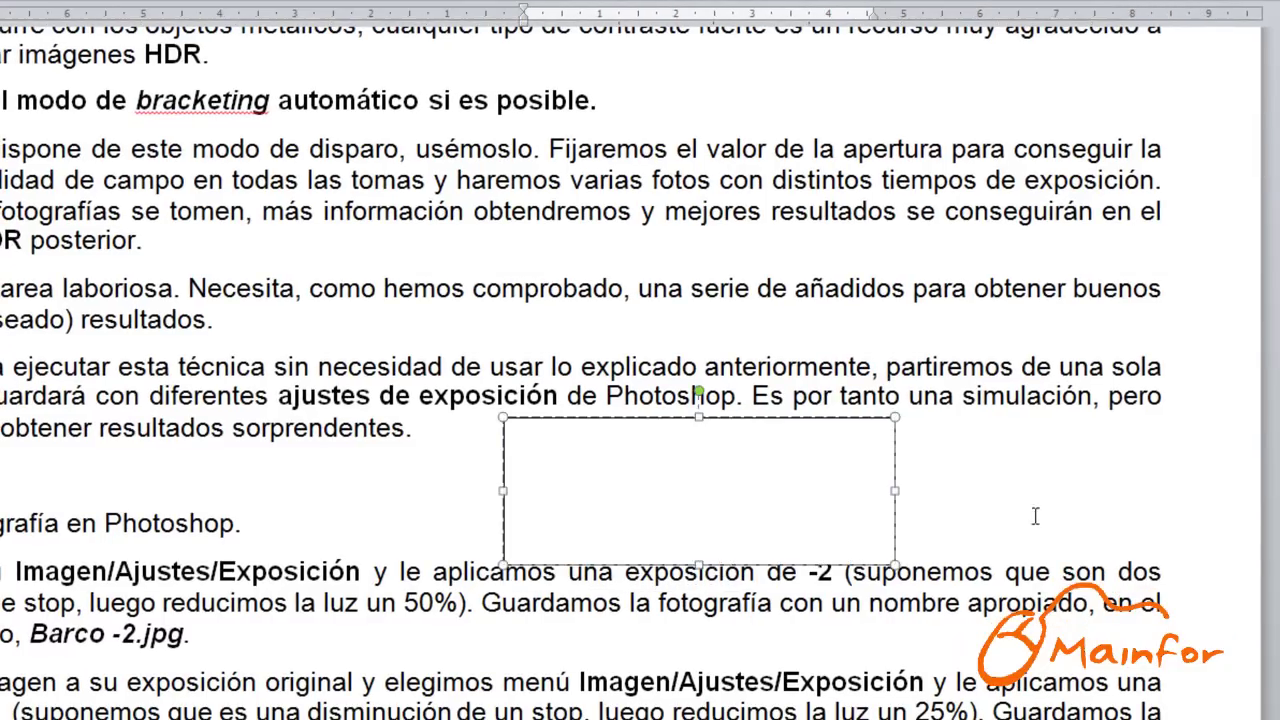
mouse_move(767, 420)
mouse_down()
mouse_move(766, 228)
mouse_move(774, 425)
mouse_up()
Step: Copy "sin necesidad de" from the "Para probar" paragraph into the text box and shift the box slightly to the right
click(617, 442)
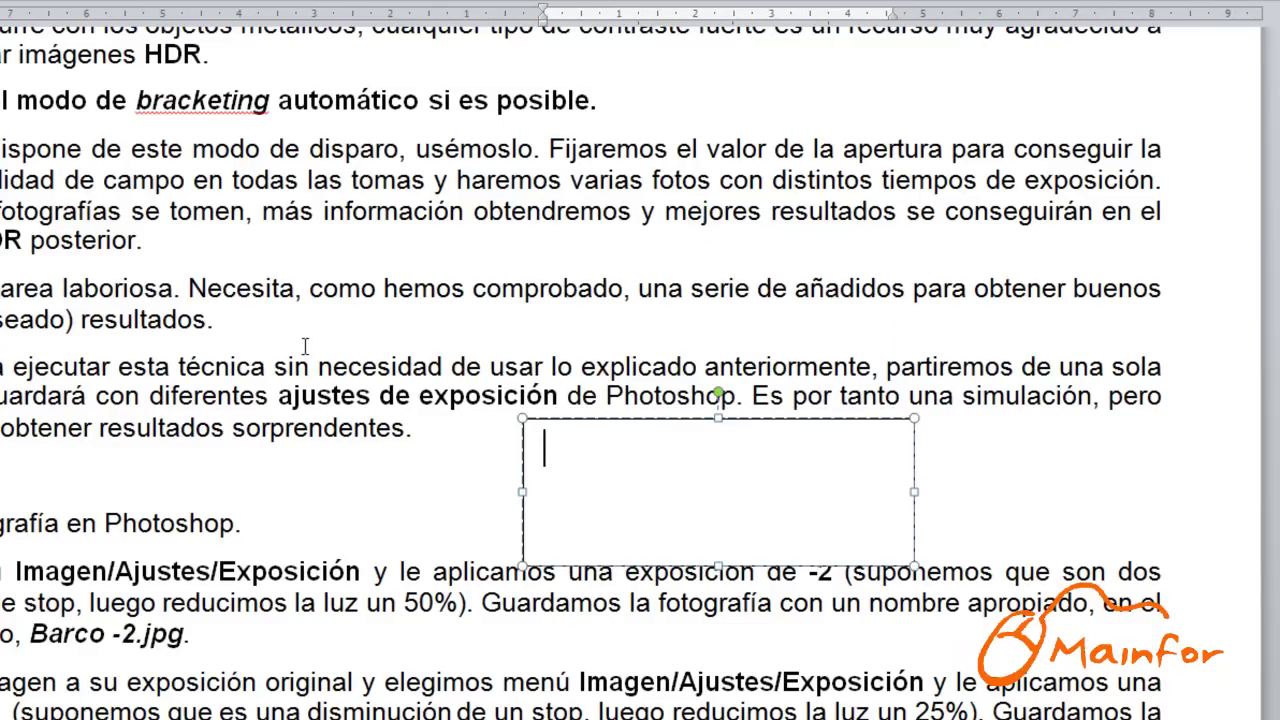
drag(277, 368, 478, 372)
right_click(409, 371)
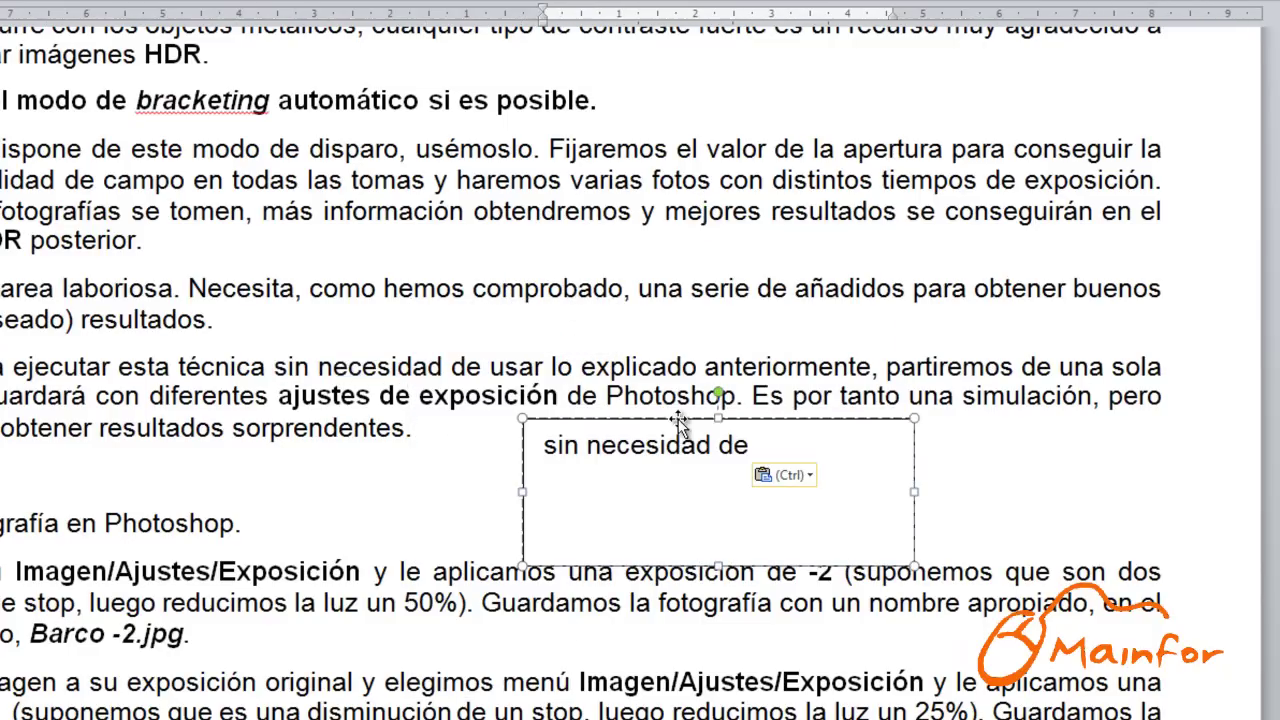
drag(678, 419, 775, 405)
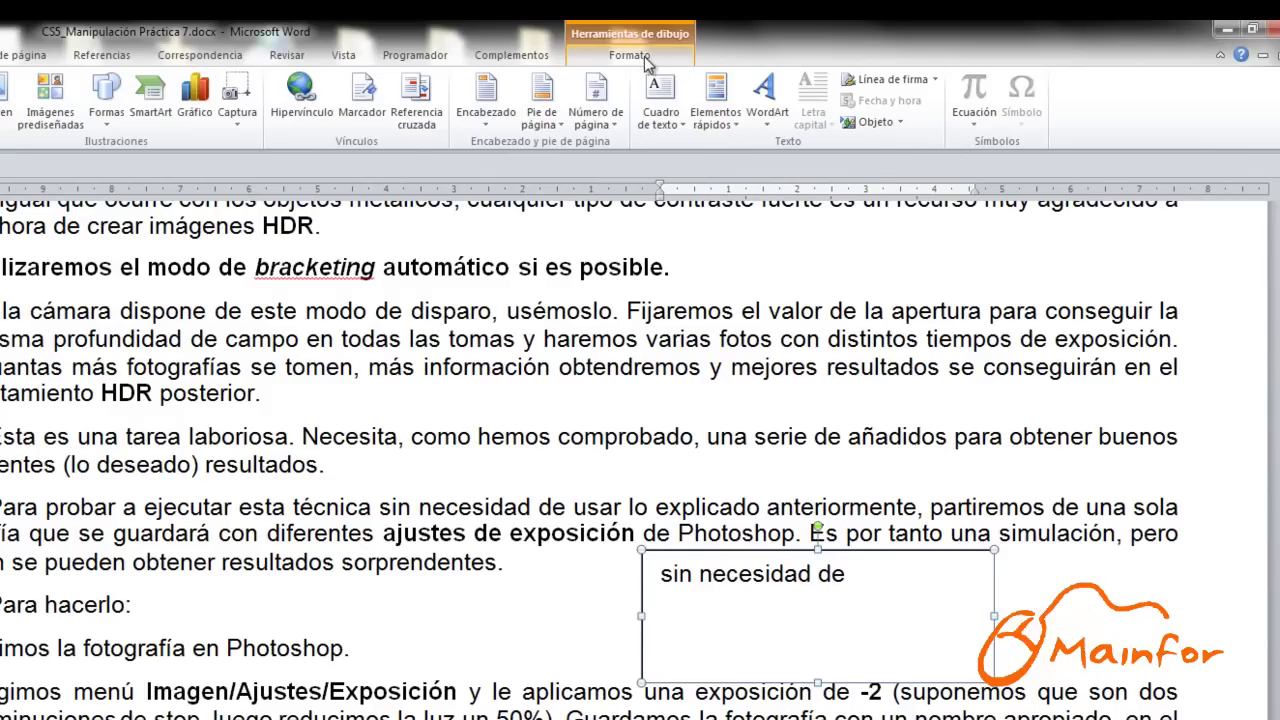
Step: Fill the text box with the medium blue theme colour and move it to another place over the text
click(630, 55)
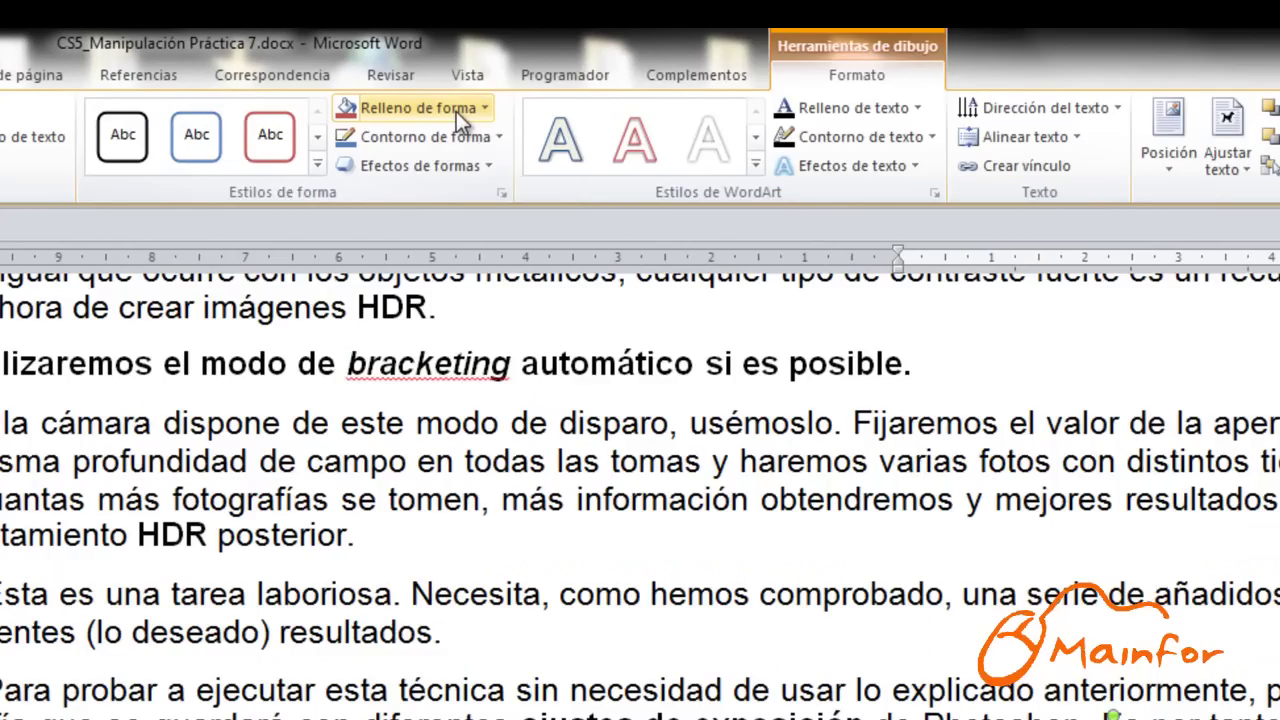
click(466, 109)
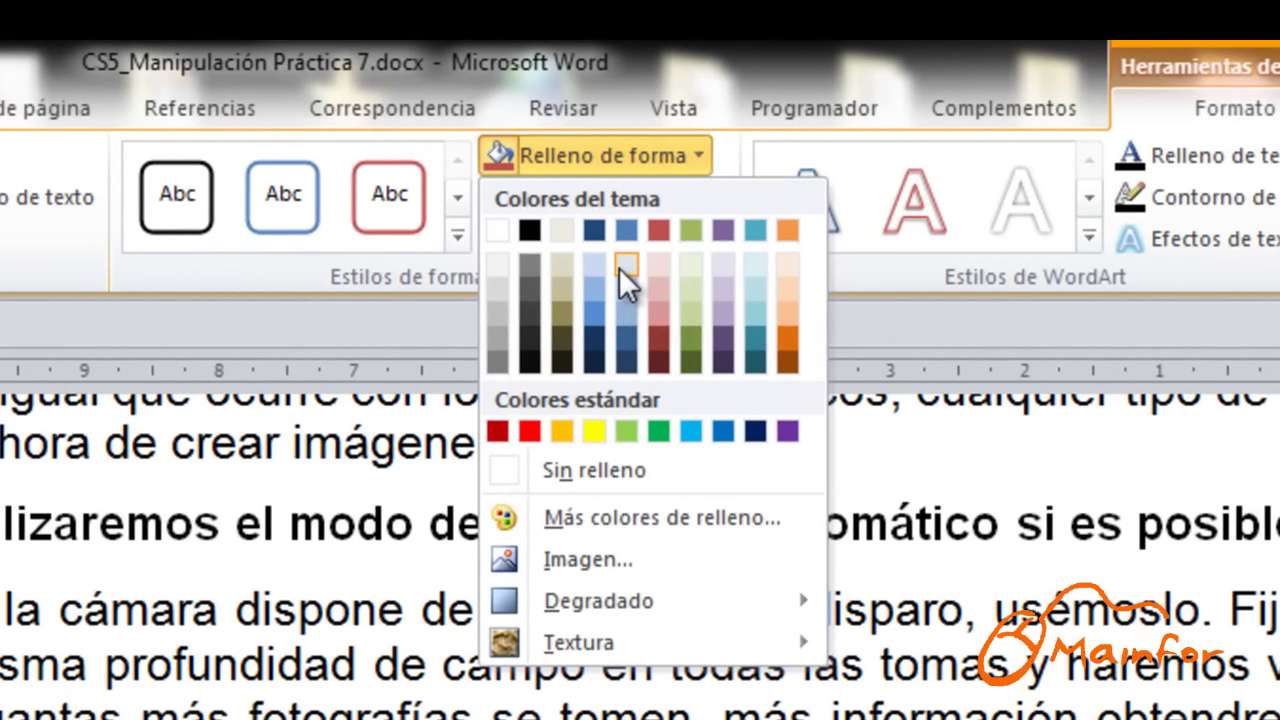
click(696, 157)
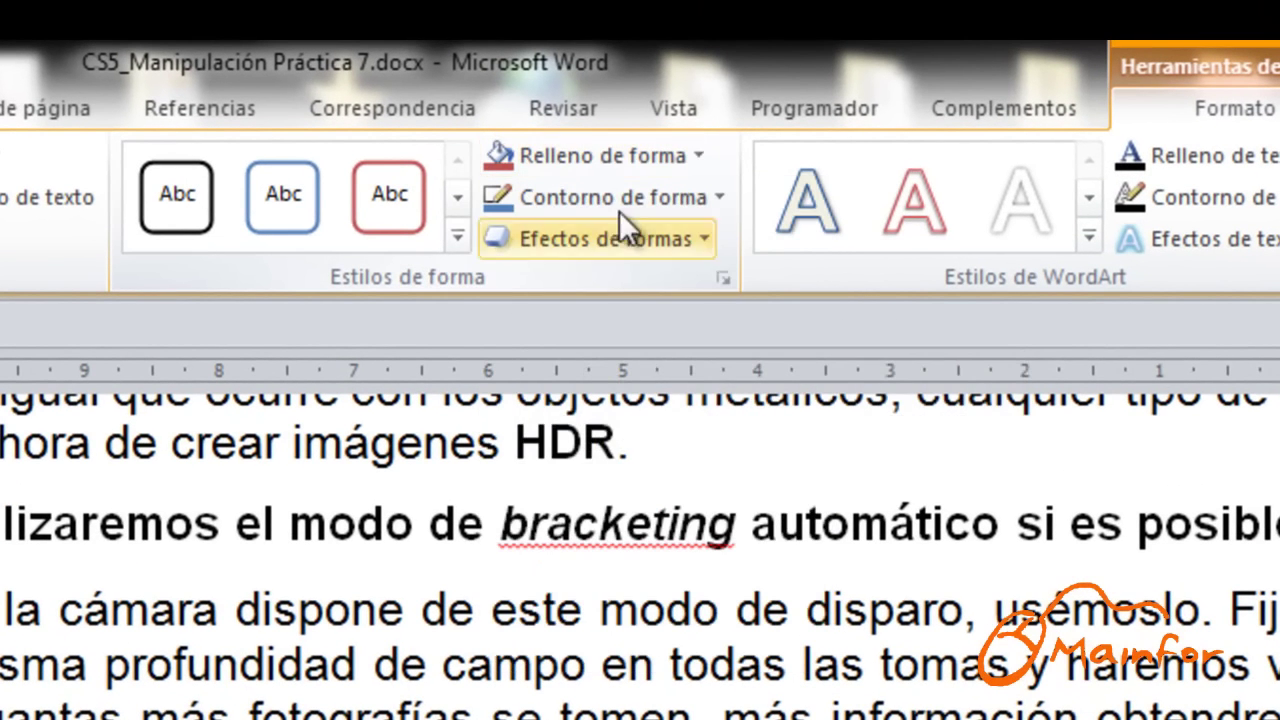
click(697, 157)
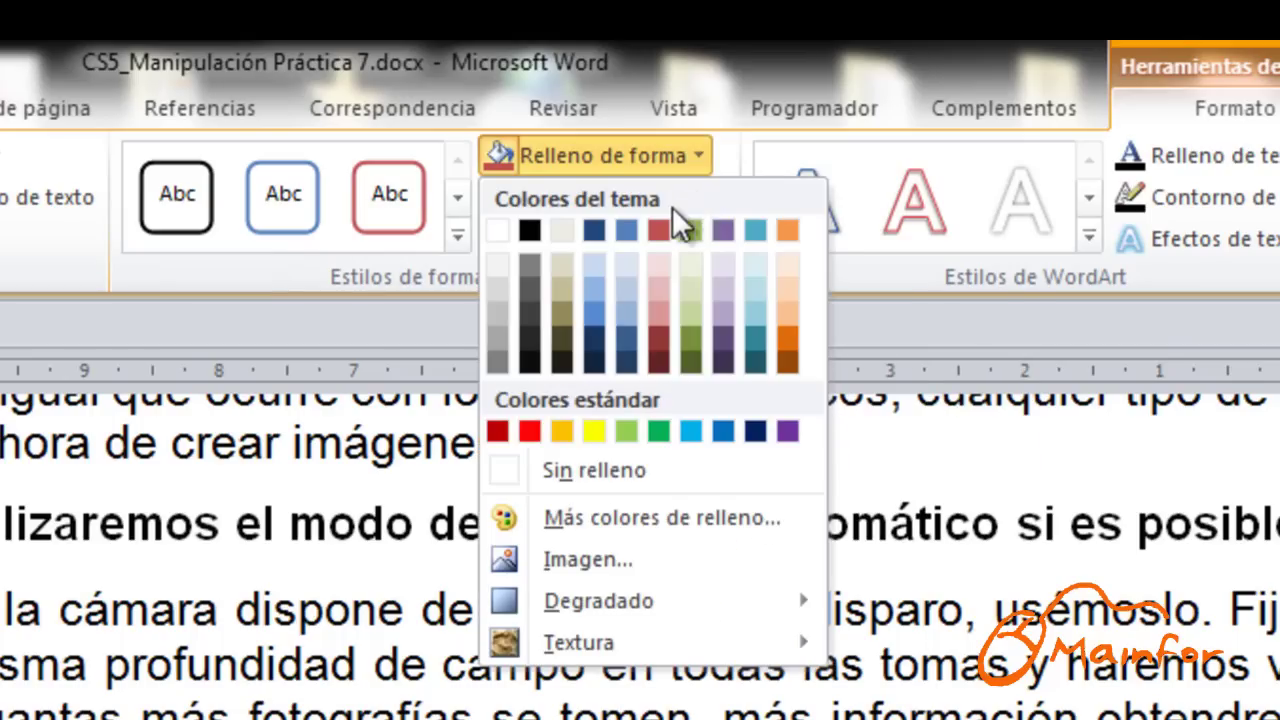
click(602, 300)
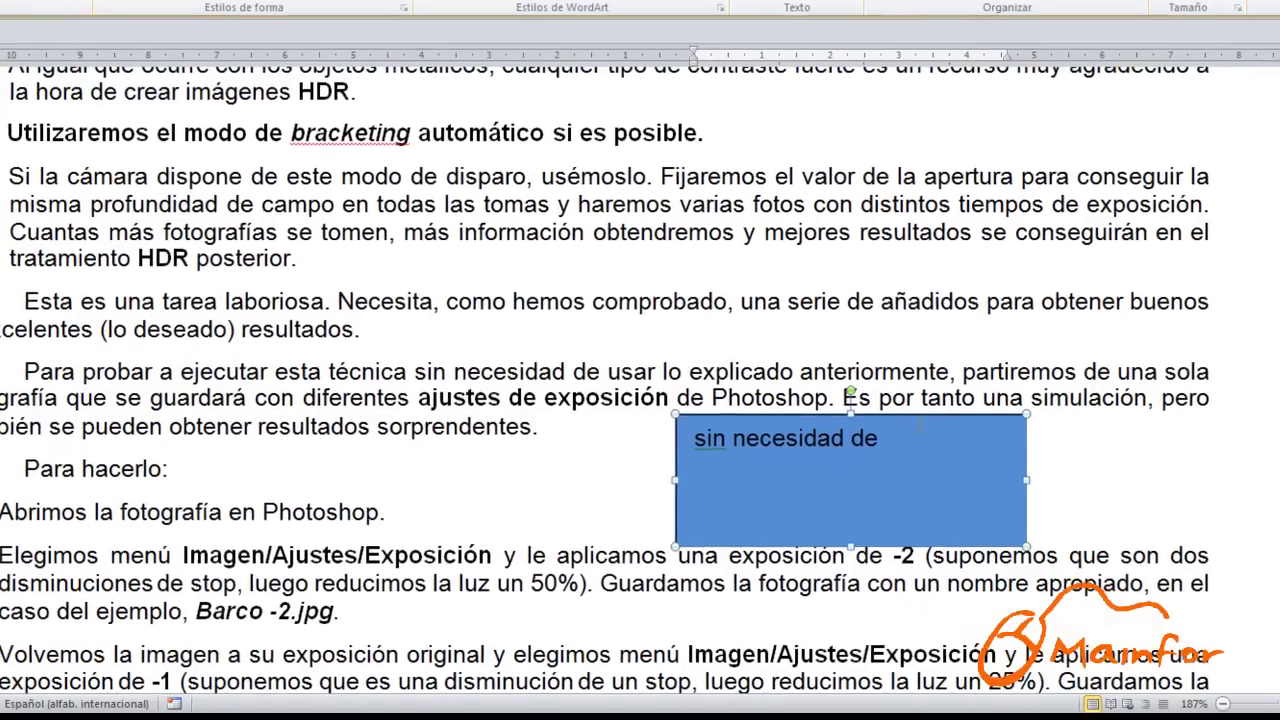
drag(910, 416, 934, 108)
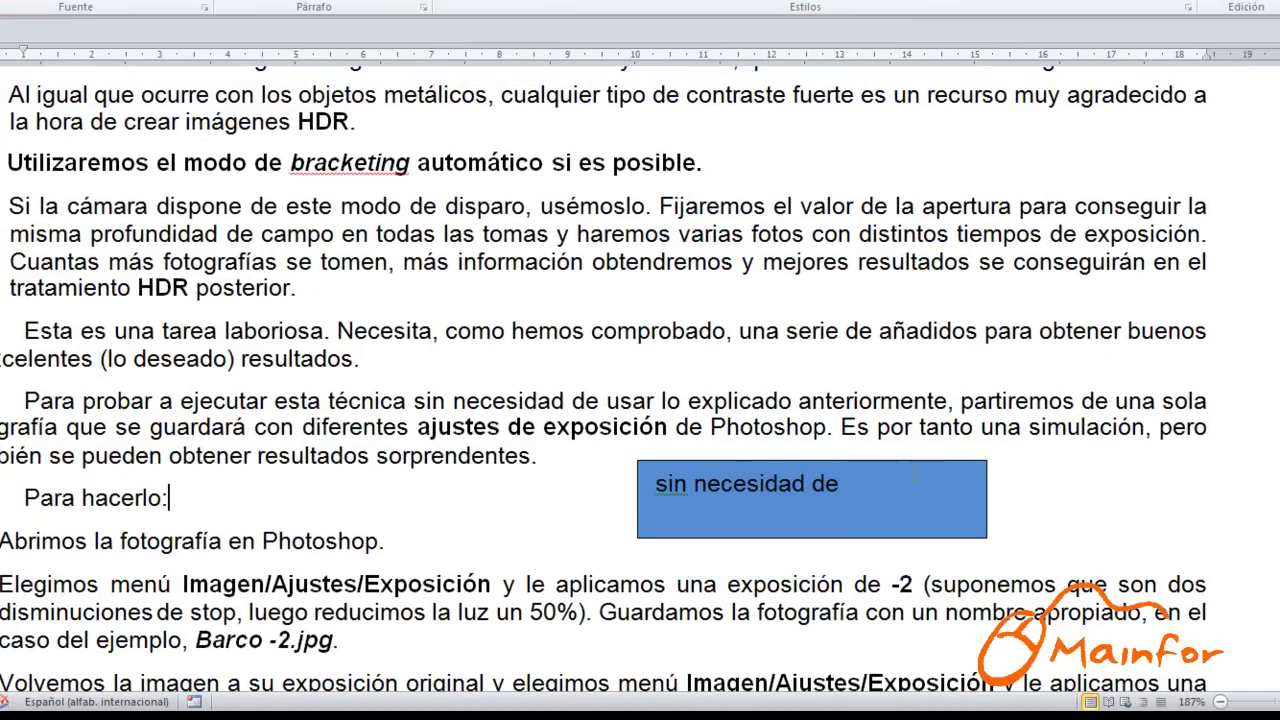
Step: Choose a different theme colour for the text box's solid fill (Relleno sólido) in its Formato de forma settings
click(891, 463)
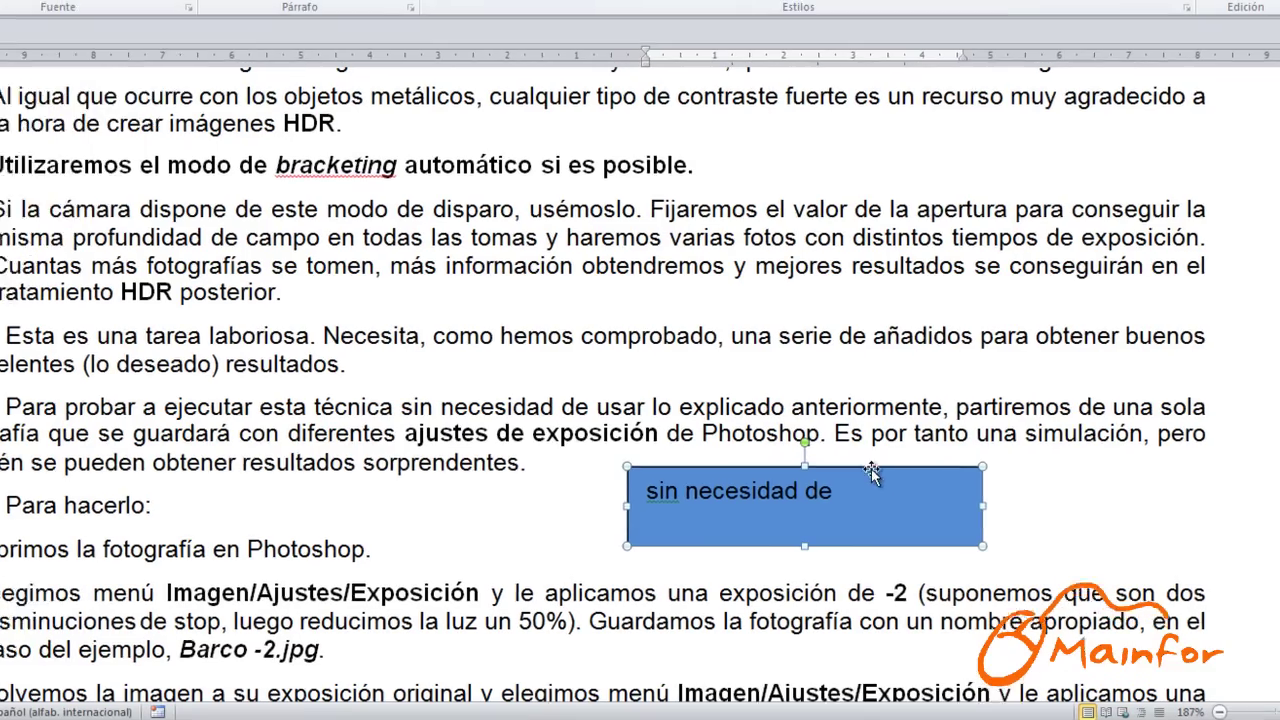
right_click(871, 468)
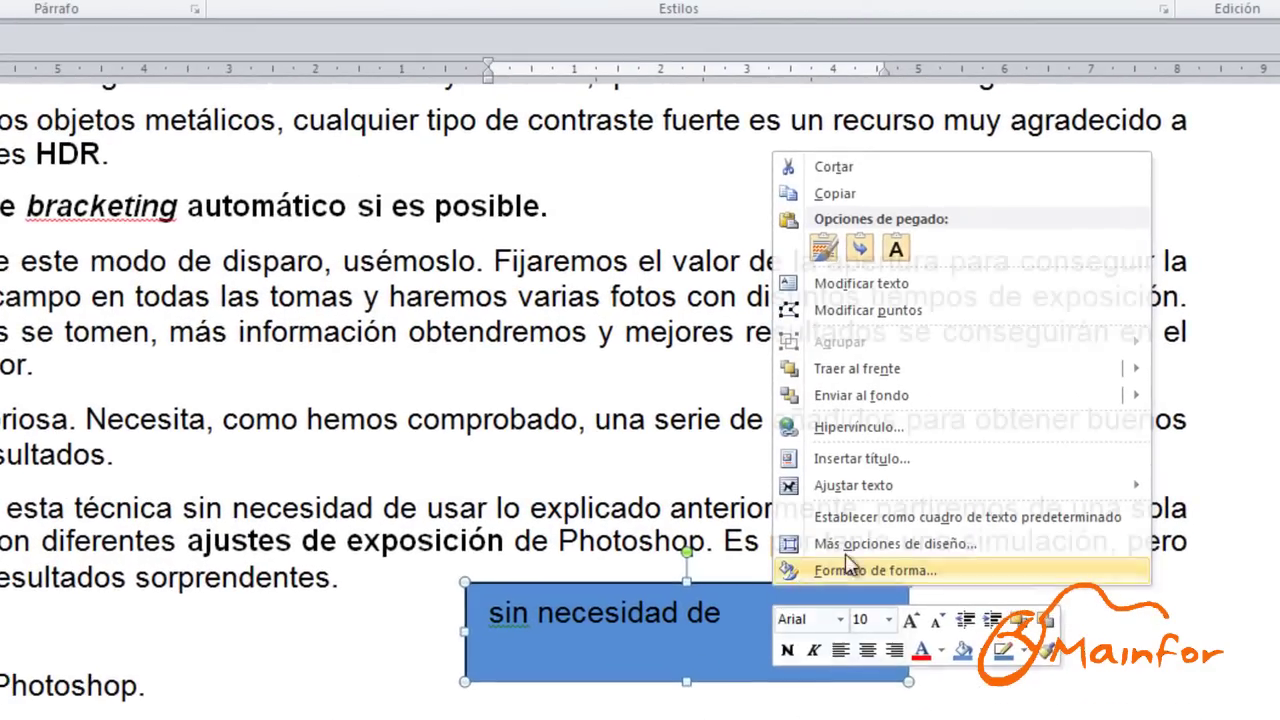
click(943, 520)
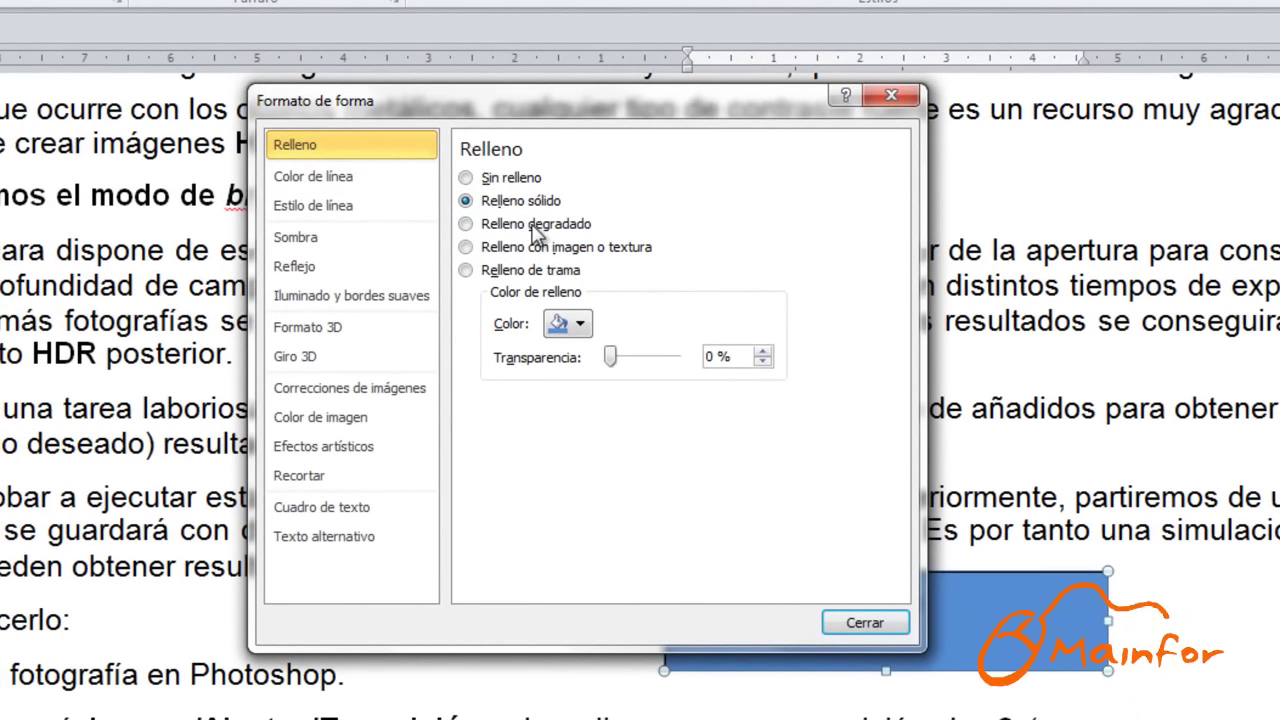
click(582, 324)
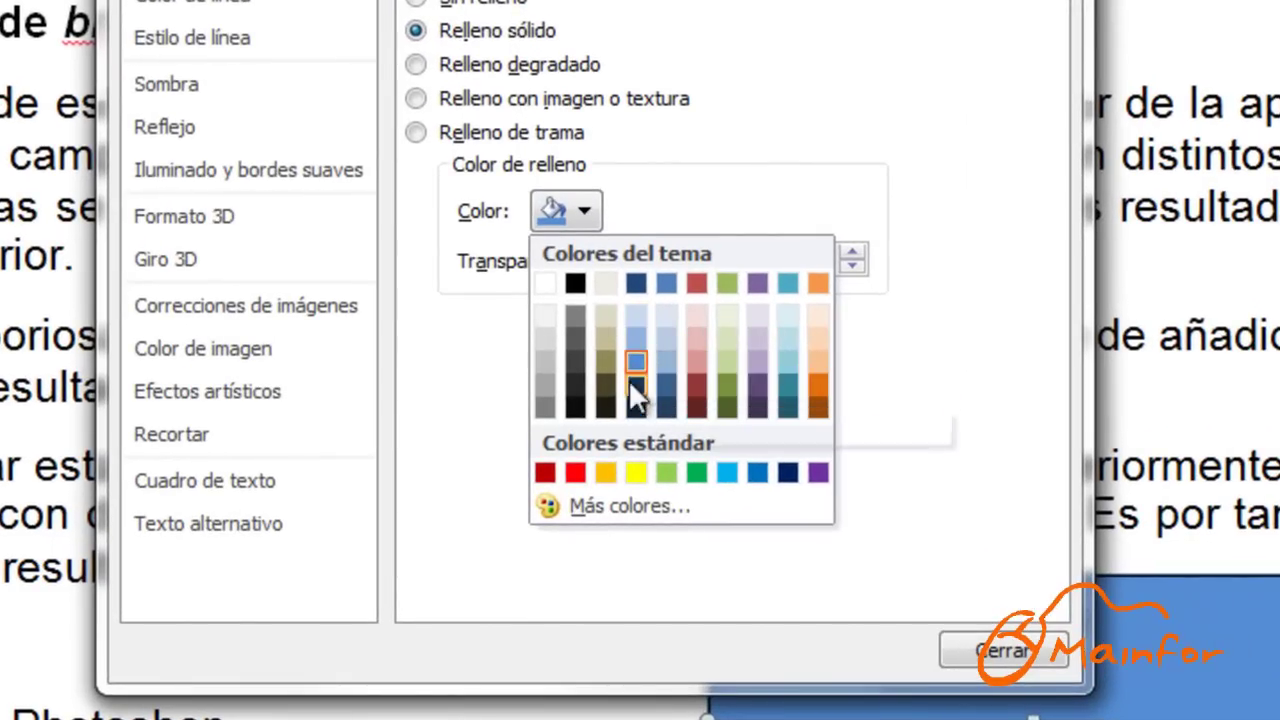
click(665, 340)
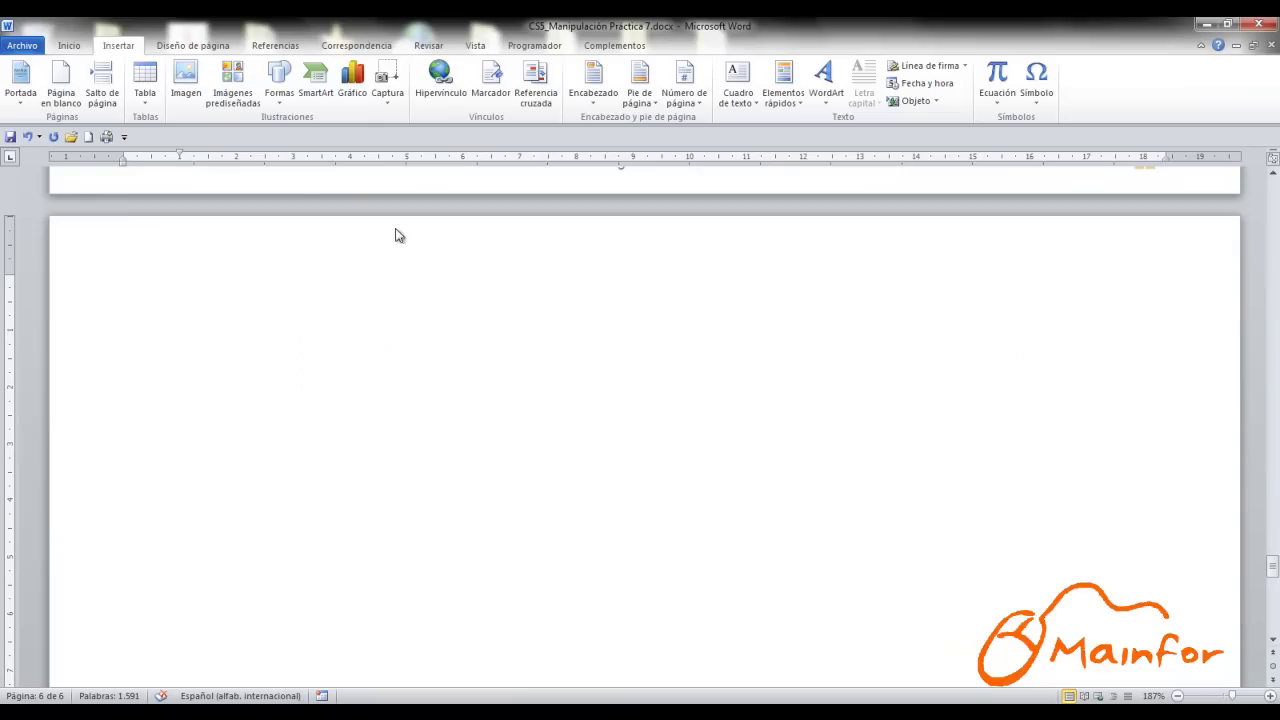
Step: Reset the first-line indent to 0 on the empty page 6 and start an arrow-bulleted list there
drag(180, 158, 123, 158)
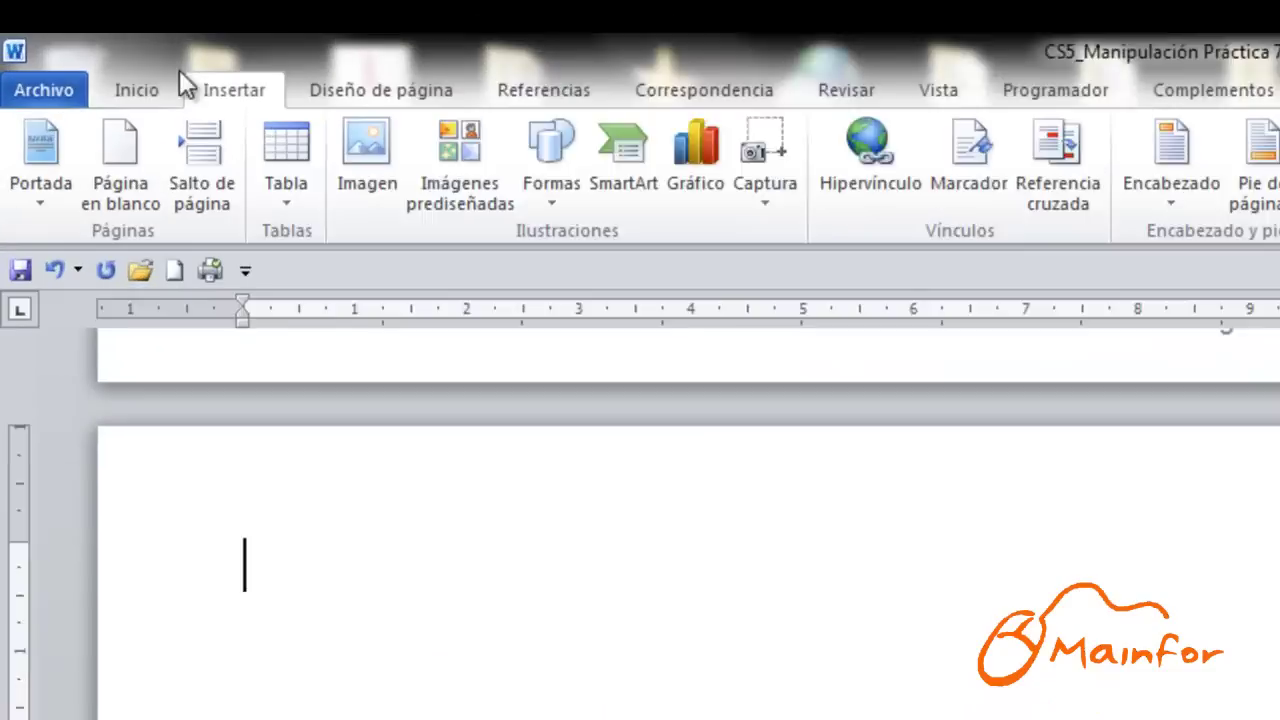
click(75, 44)
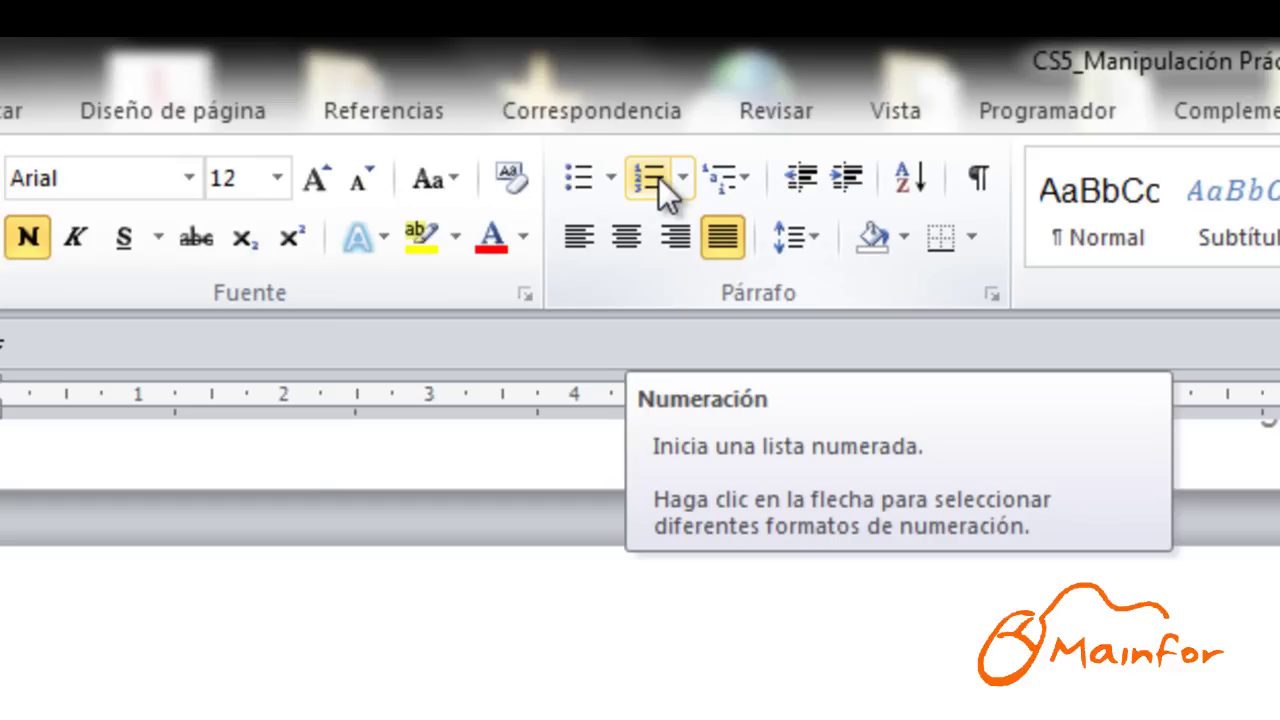
click(581, 177)
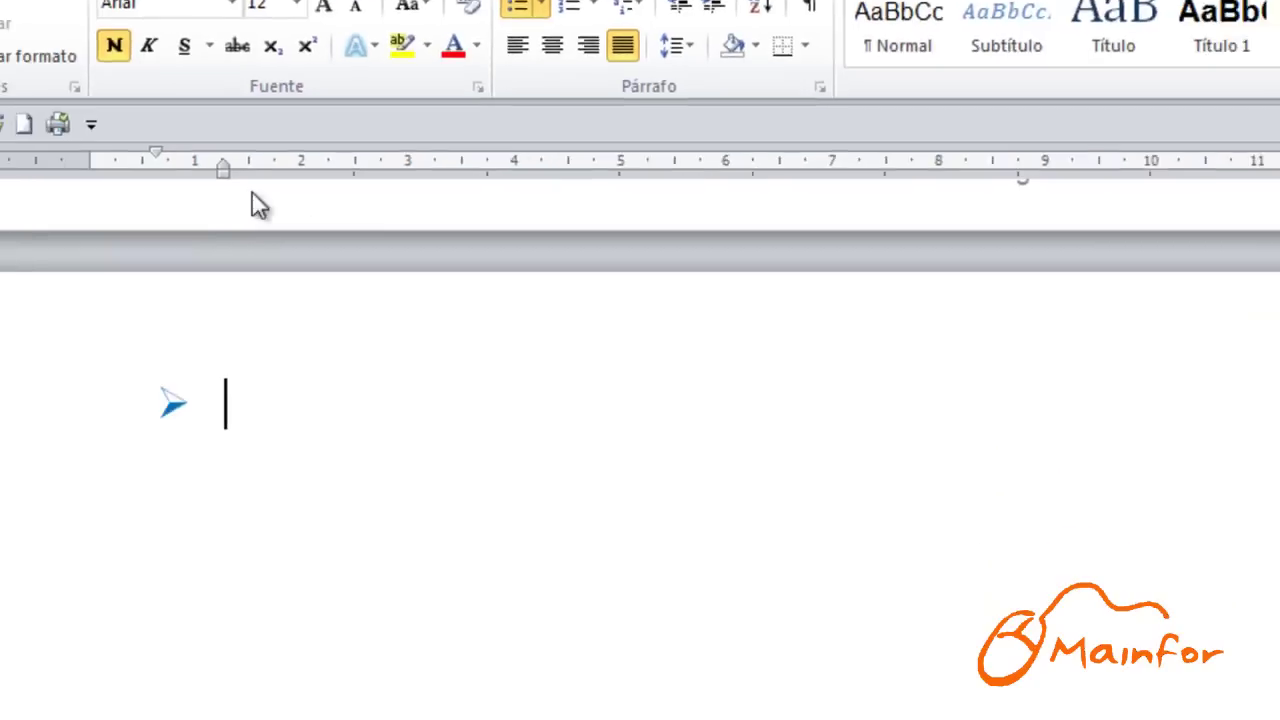
Step: Review the bulleted paragraph's indent settings and shift its left indent so the arrow bullet starts at the 0 cm margin
double_click(243, 57)
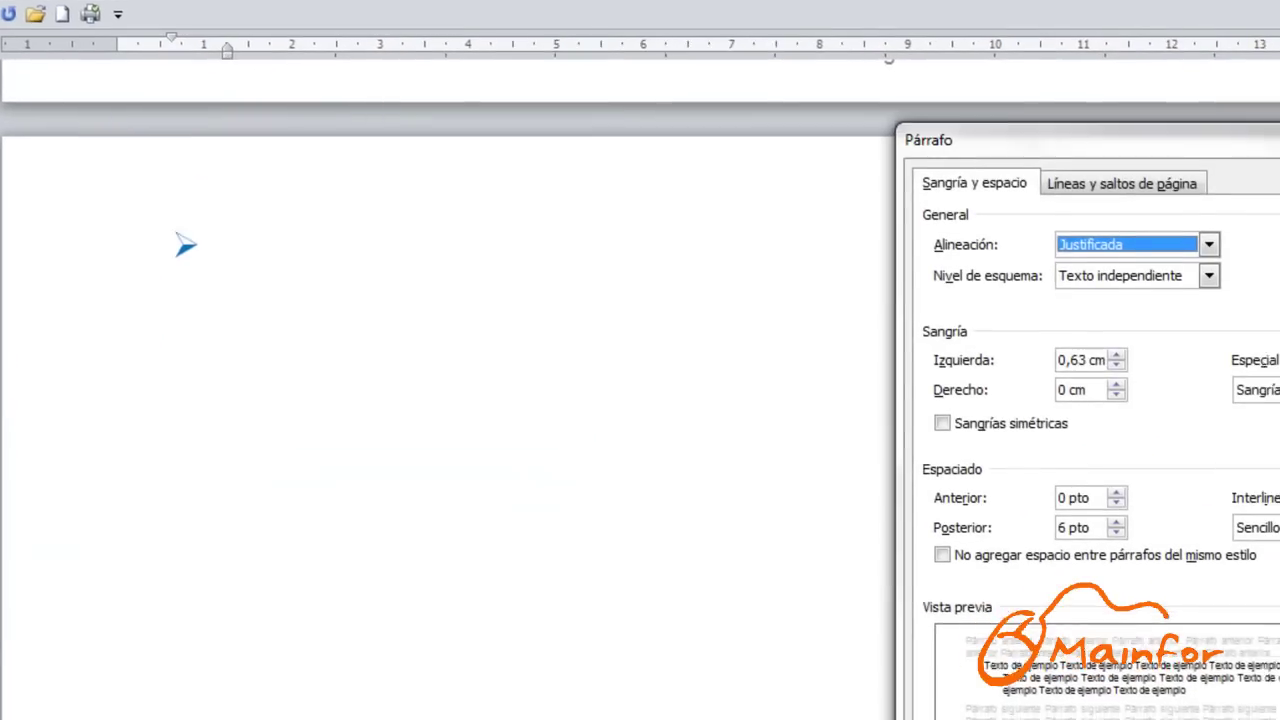
key(Return)
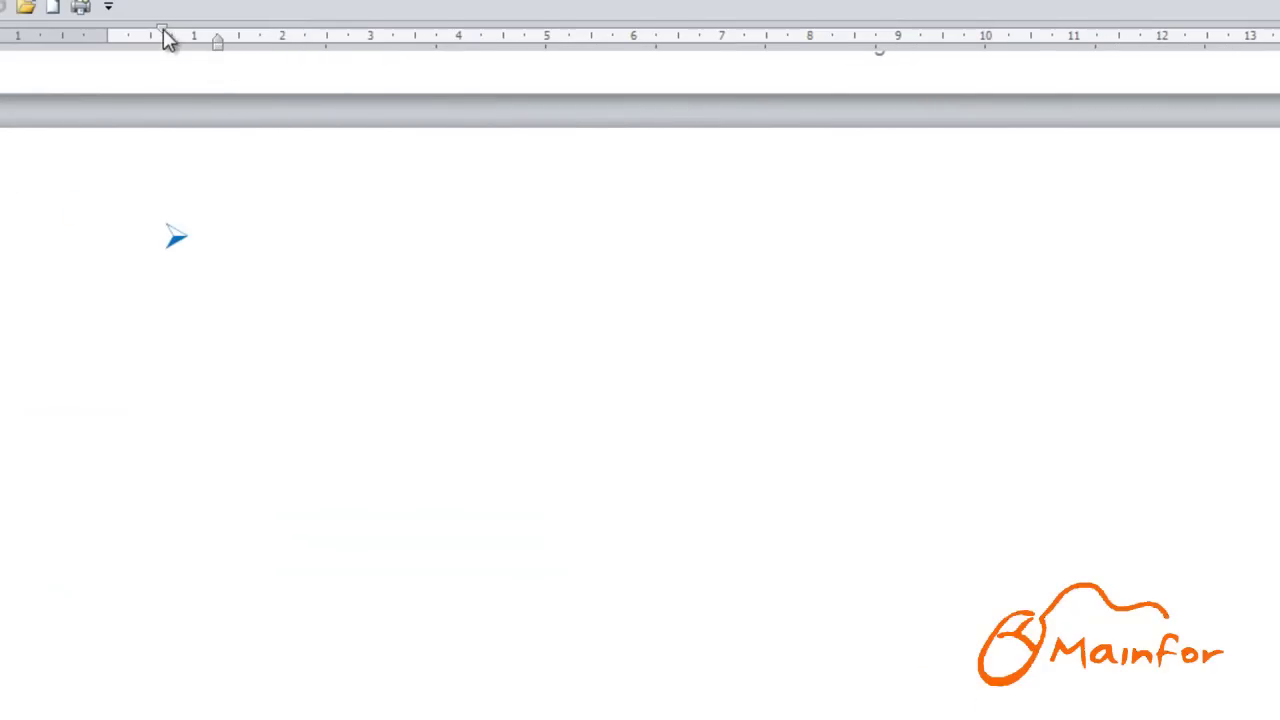
drag(219, 47, 166, 64)
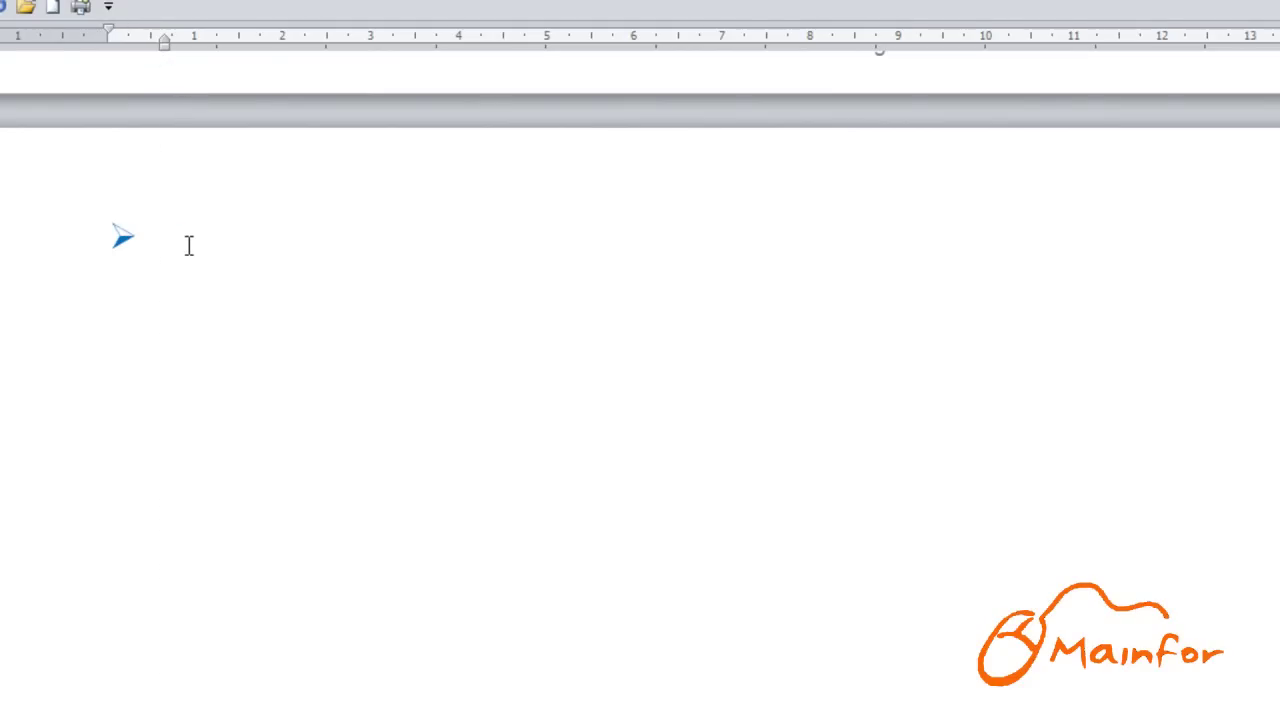
Step: Enter the list items Algo, Más and Otro in bold and Nuevo in regular weight, and end the bulleted list after them
text(Algo)
key(Return)
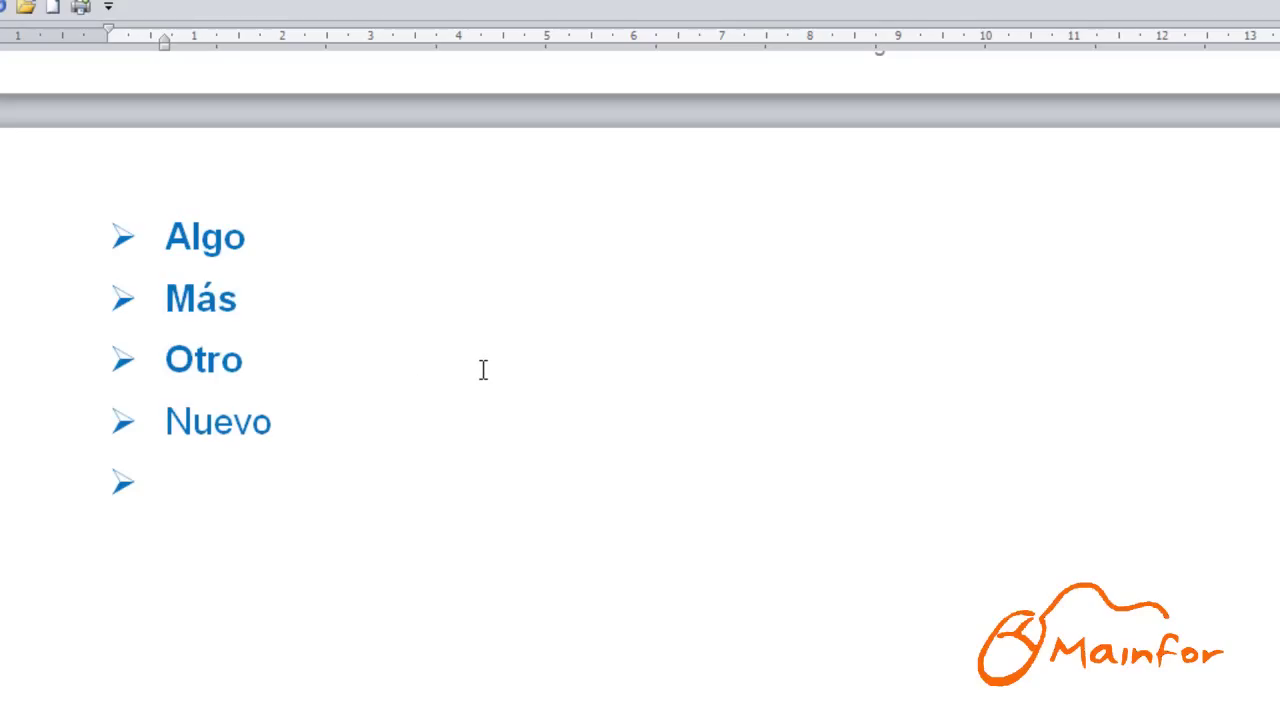
key(Return)
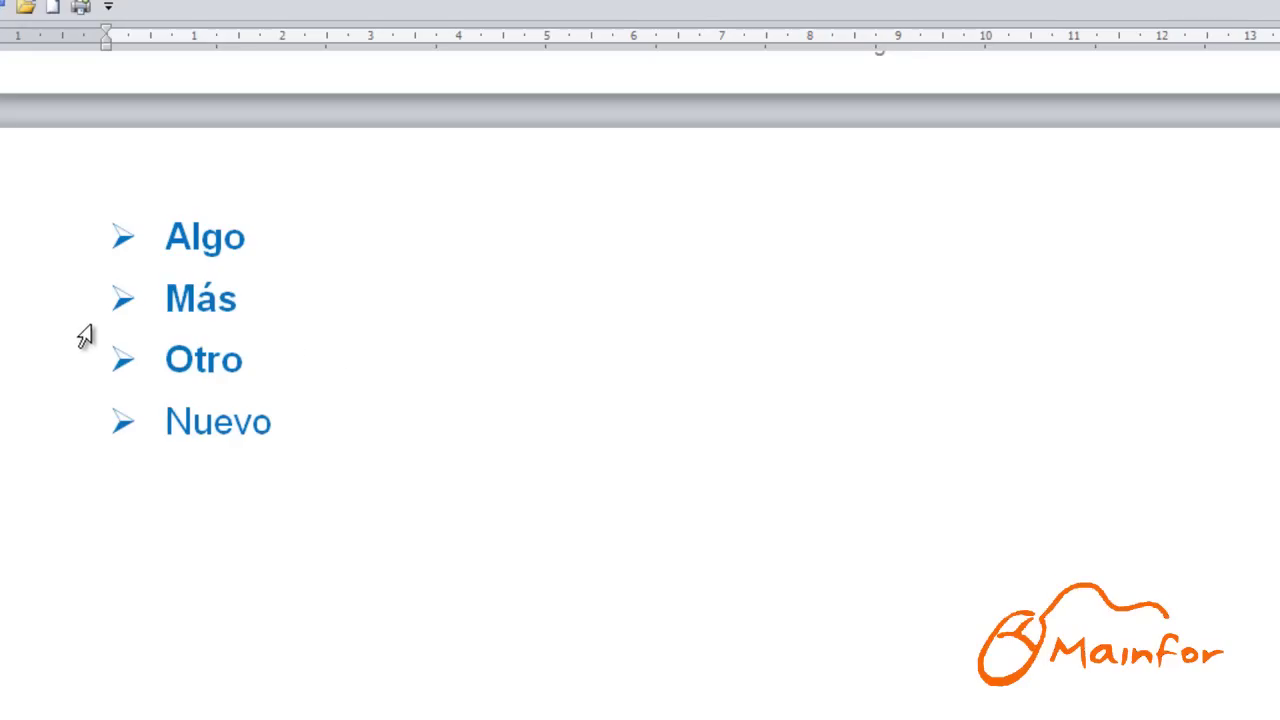
Step: Increase the indent of the Más and Otro items to make them a sublist, and return both to the first list level
drag(29, 305, 100, 360)
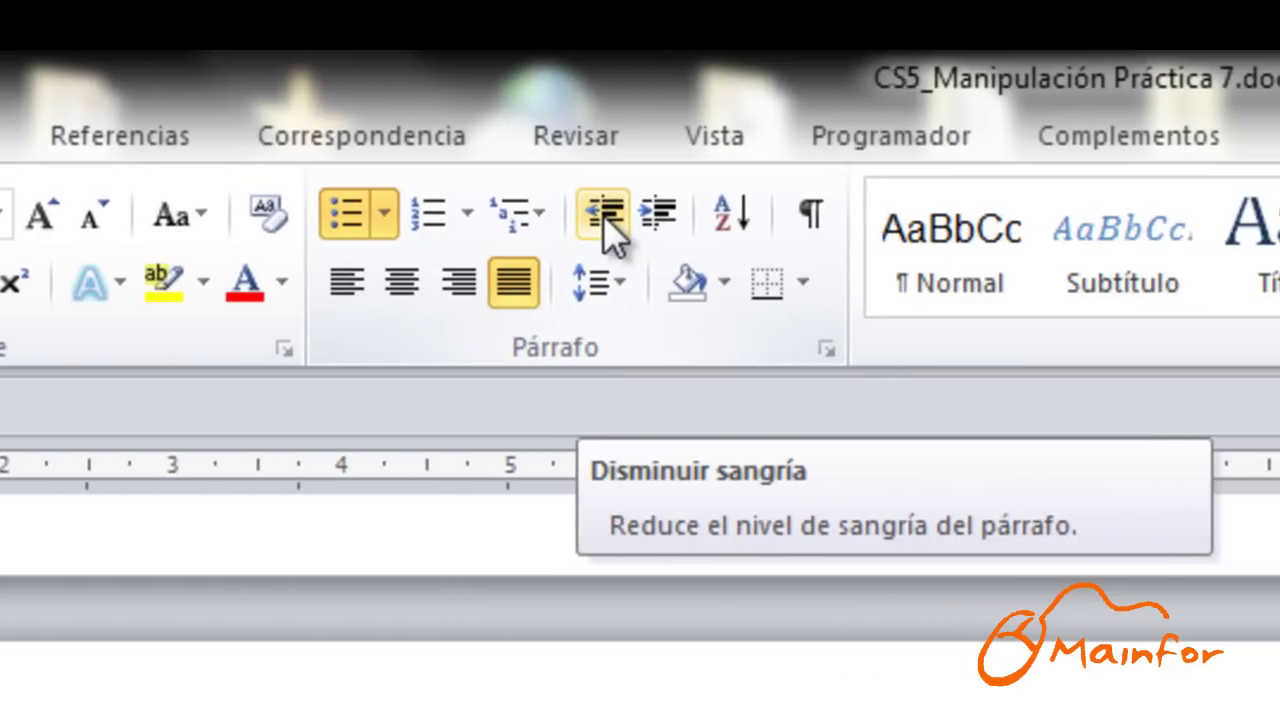
click(667, 222)
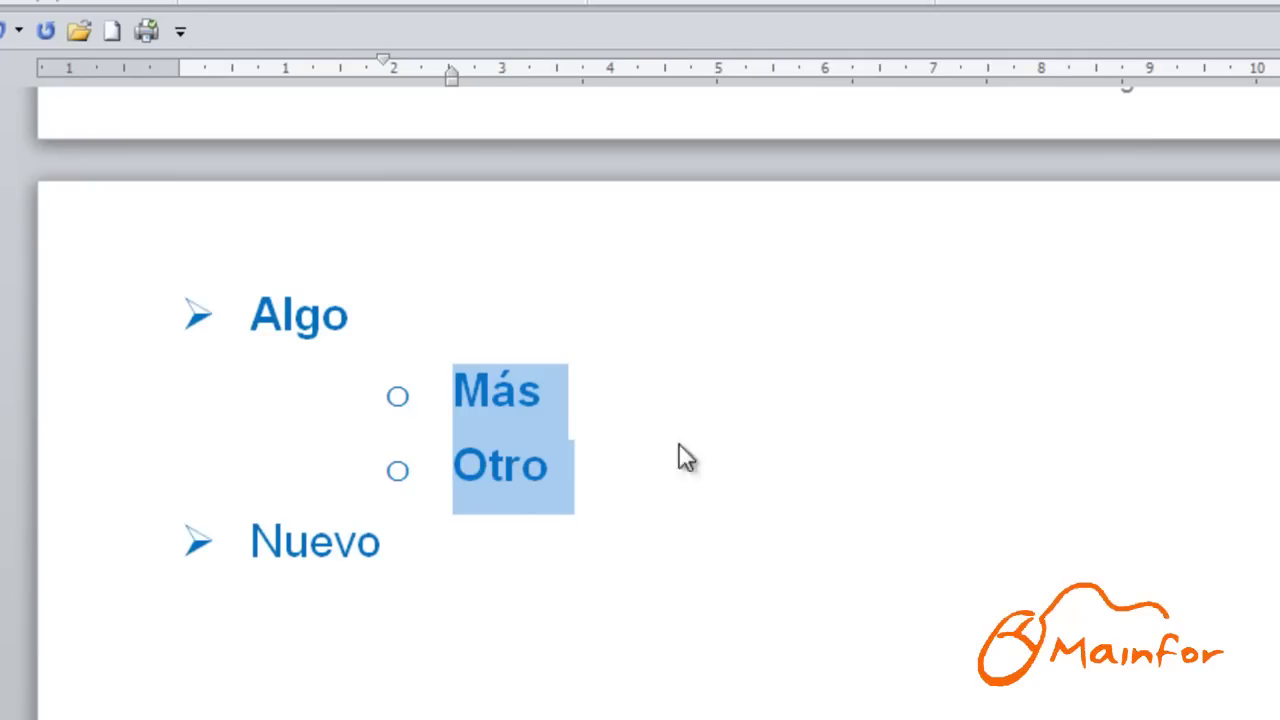
key(shift+Tab)
click(222, 348)
Step: Define a new picture bullet from Pingüinos.jpg in Imágenes de muestra and apply it to all four list items
drag(137, 316, 220, 586)
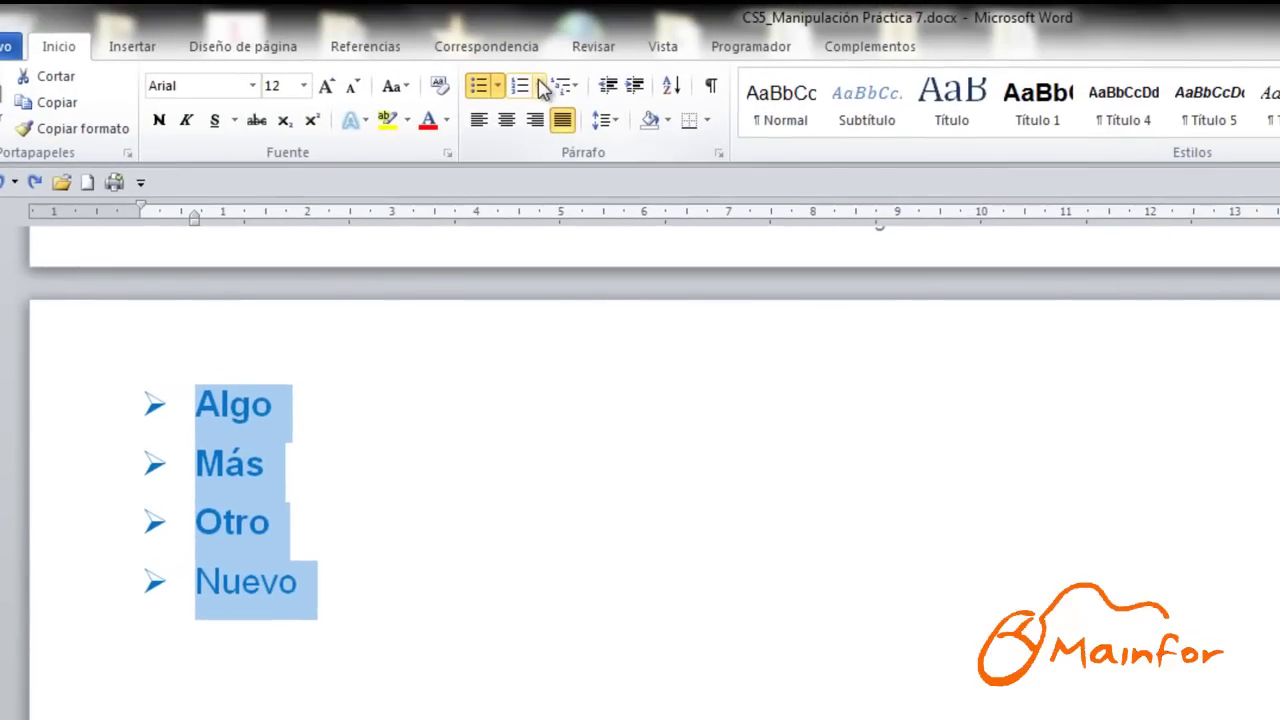
click(517, 60)
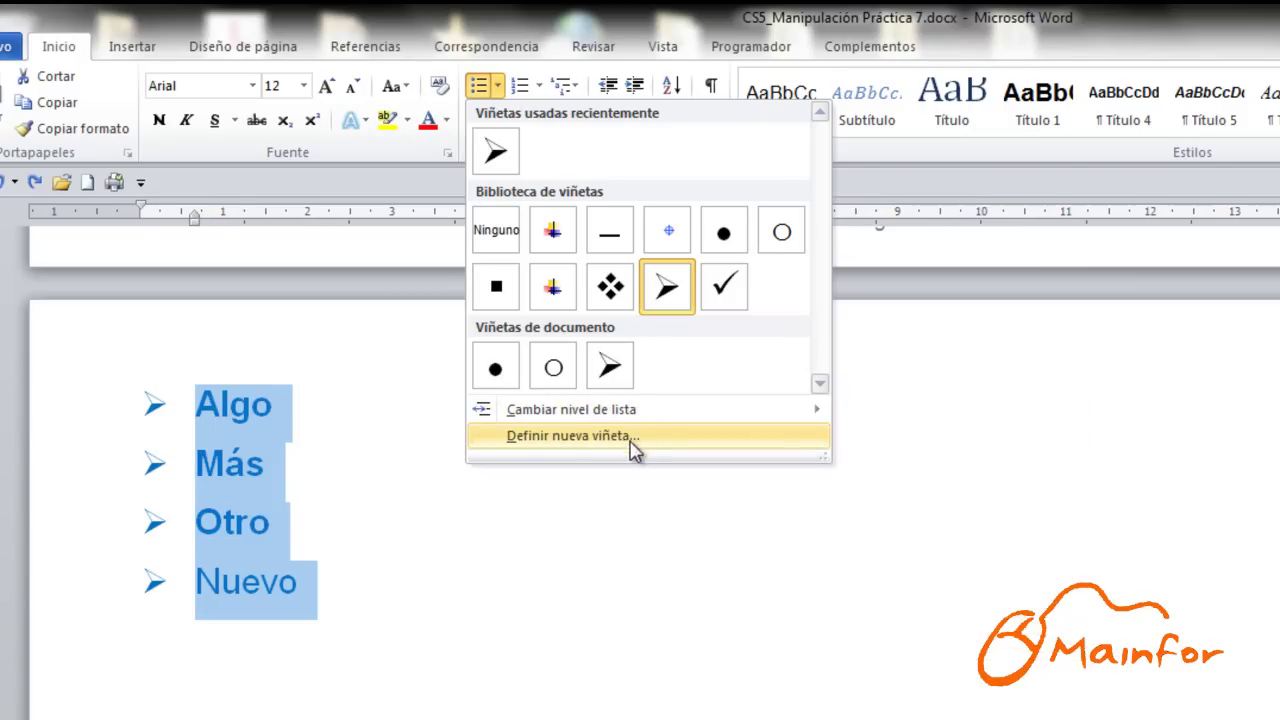
click(588, 437)
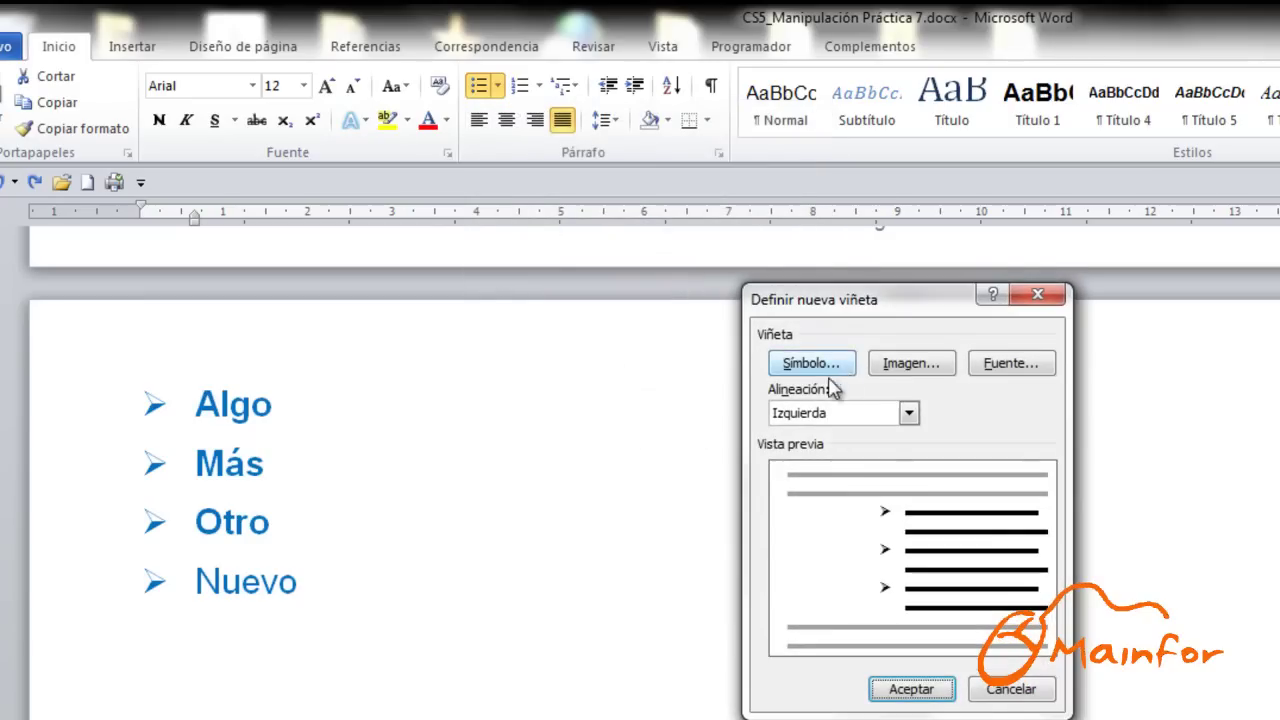
click(911, 363)
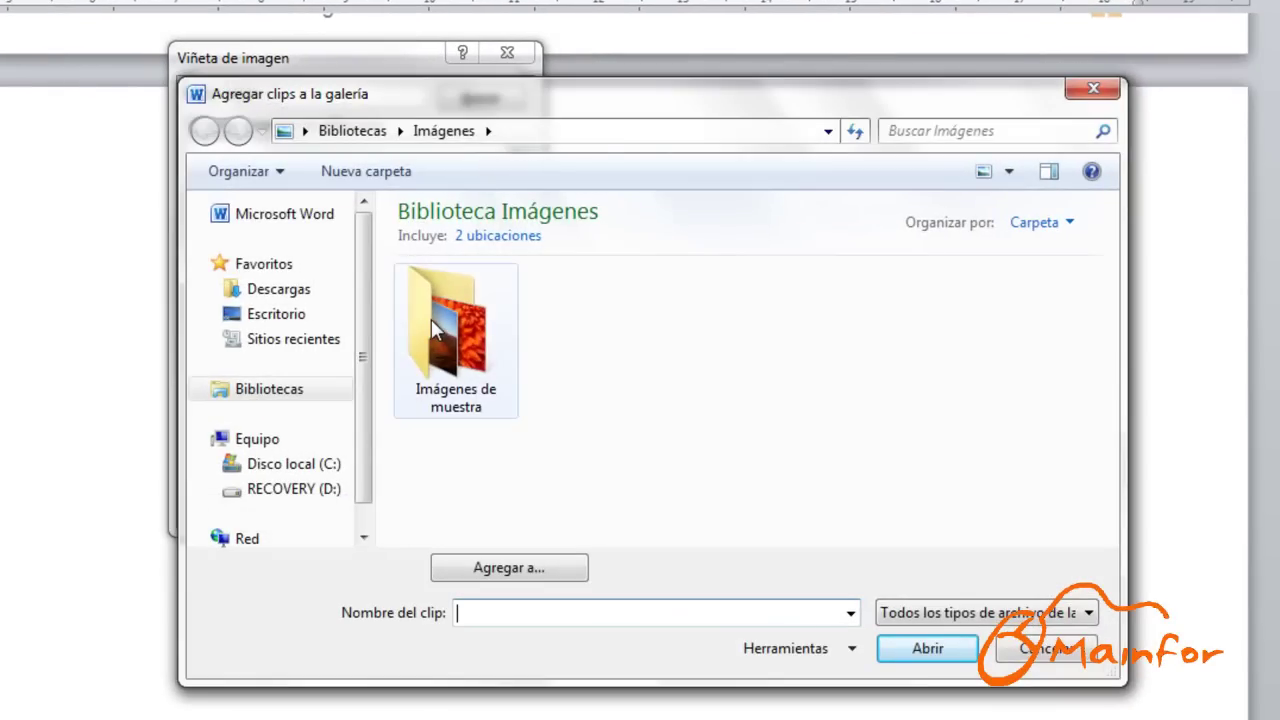
double_click(433, 325)
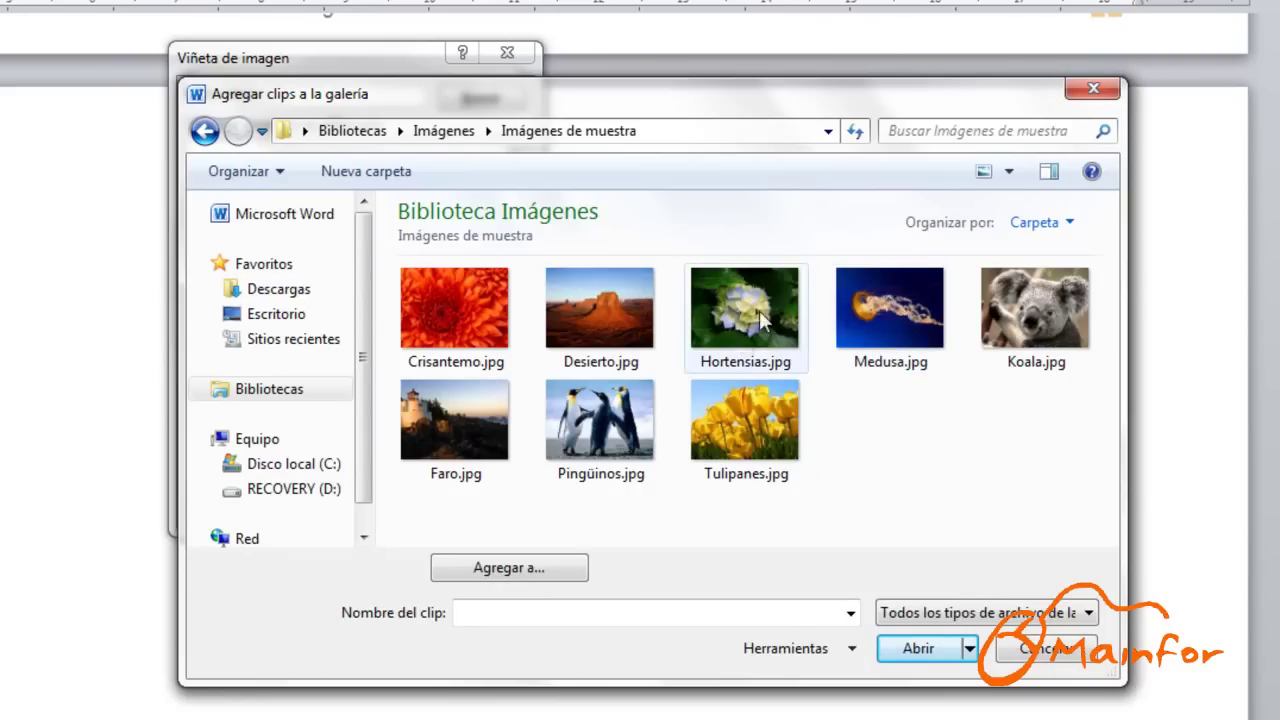
click(593, 425)
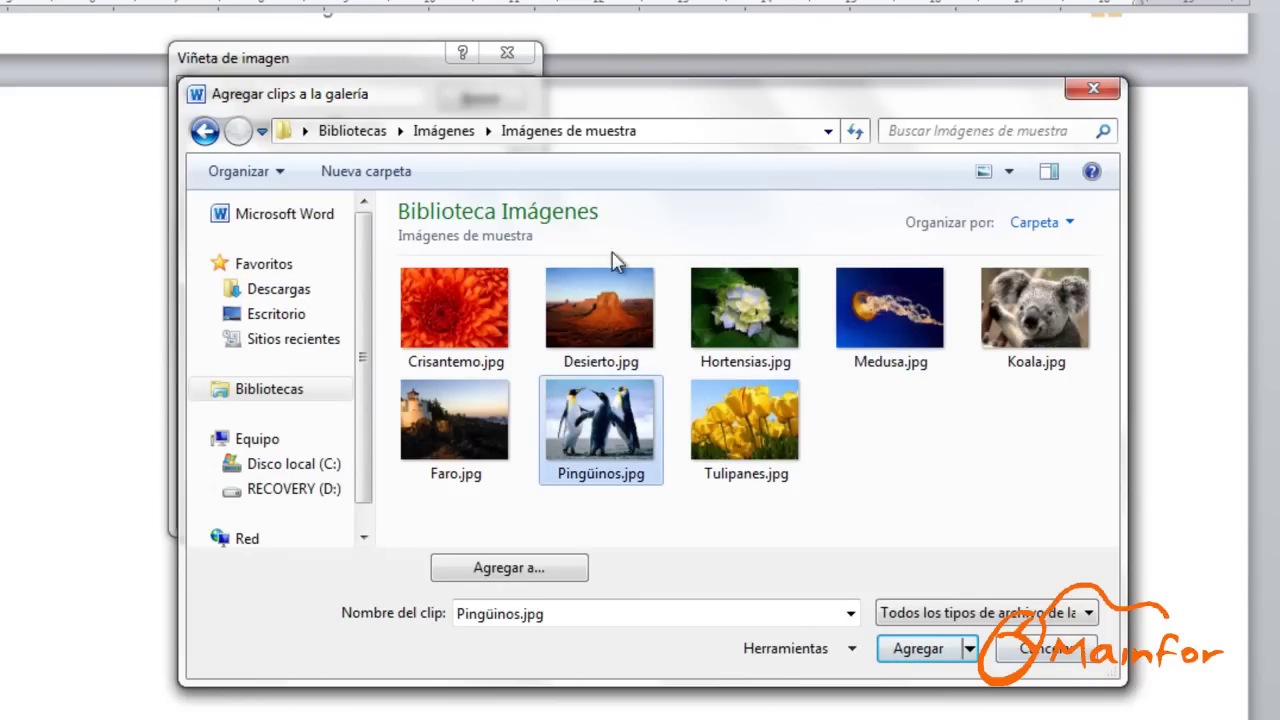
click(921, 650)
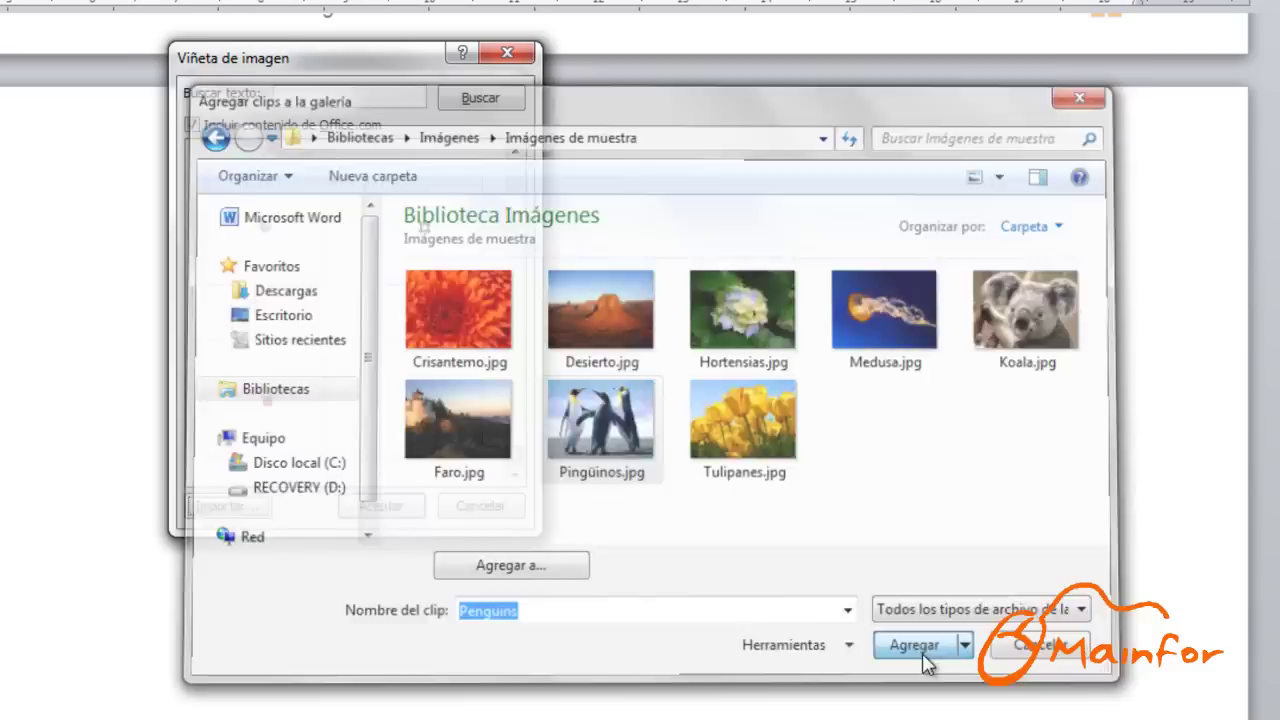
click(380, 506)
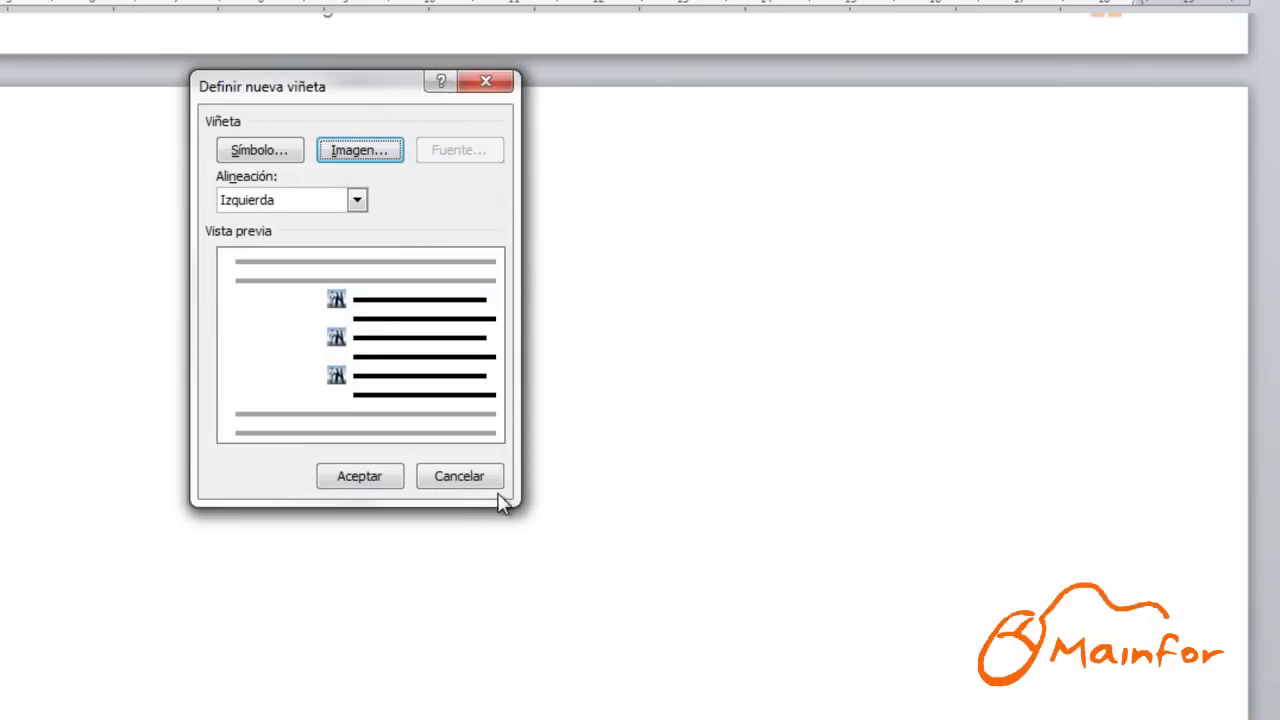
click(357, 477)
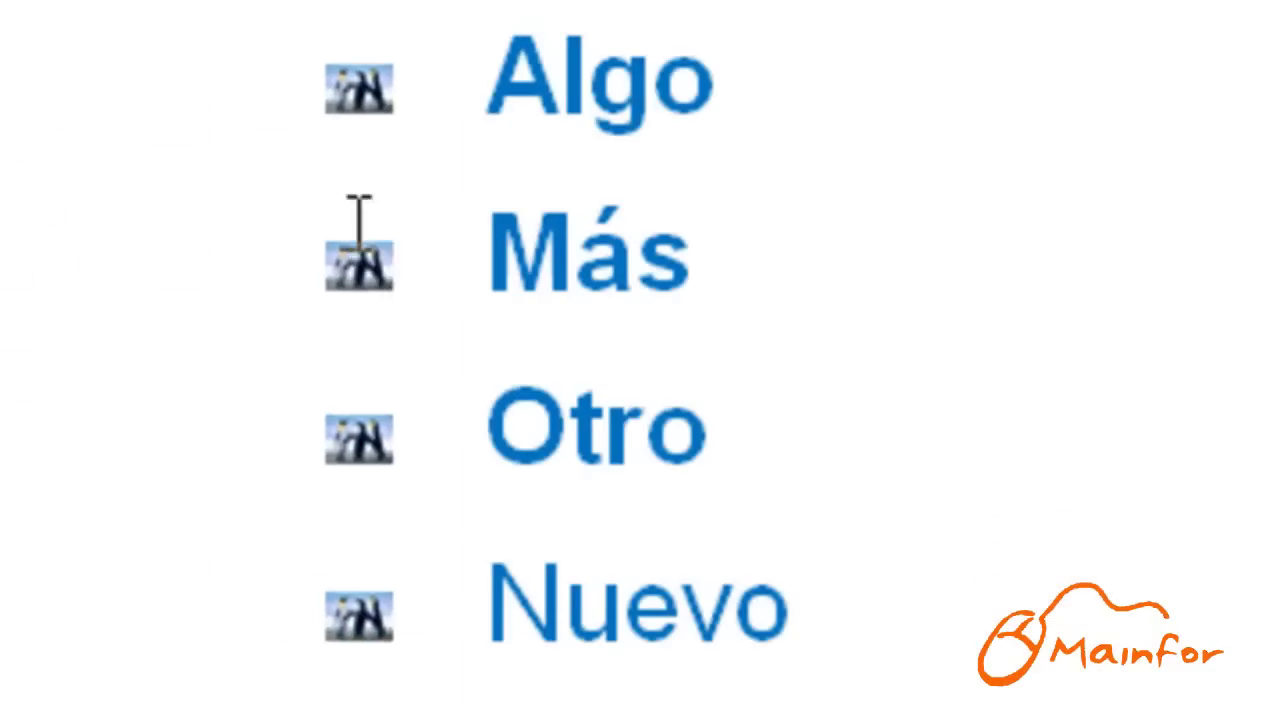
click(359, 241)
click(410, 460)
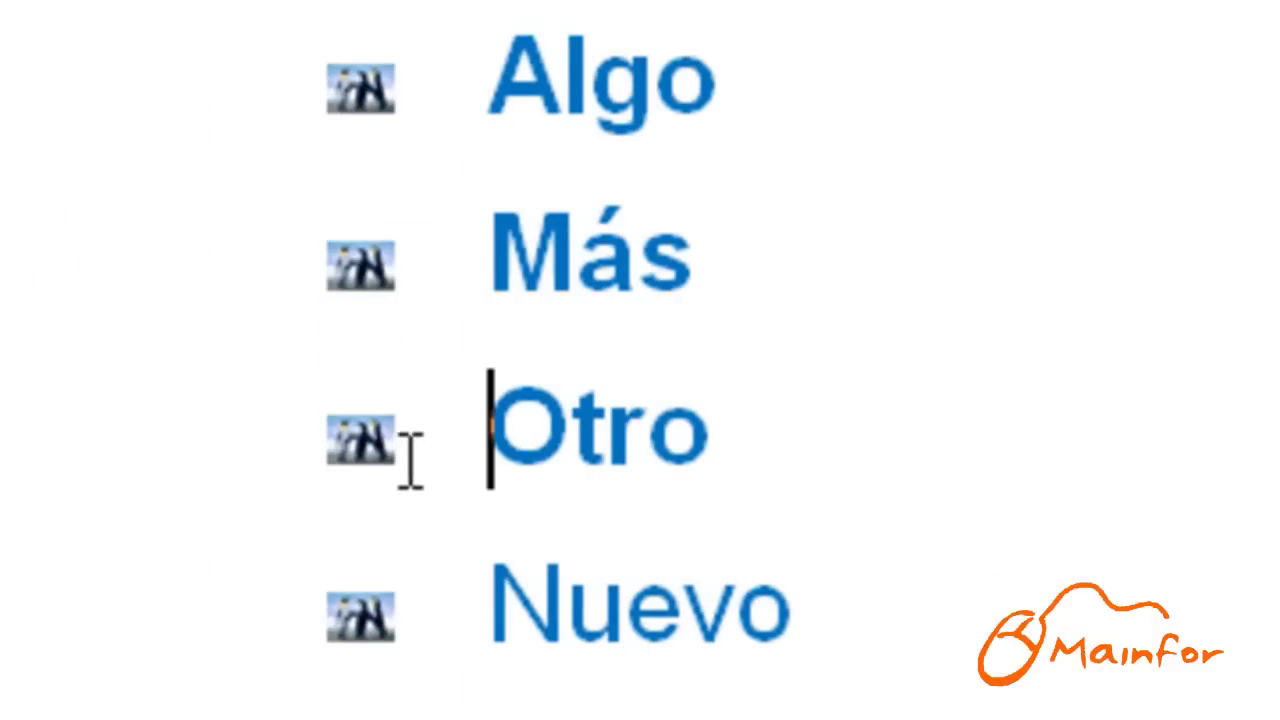